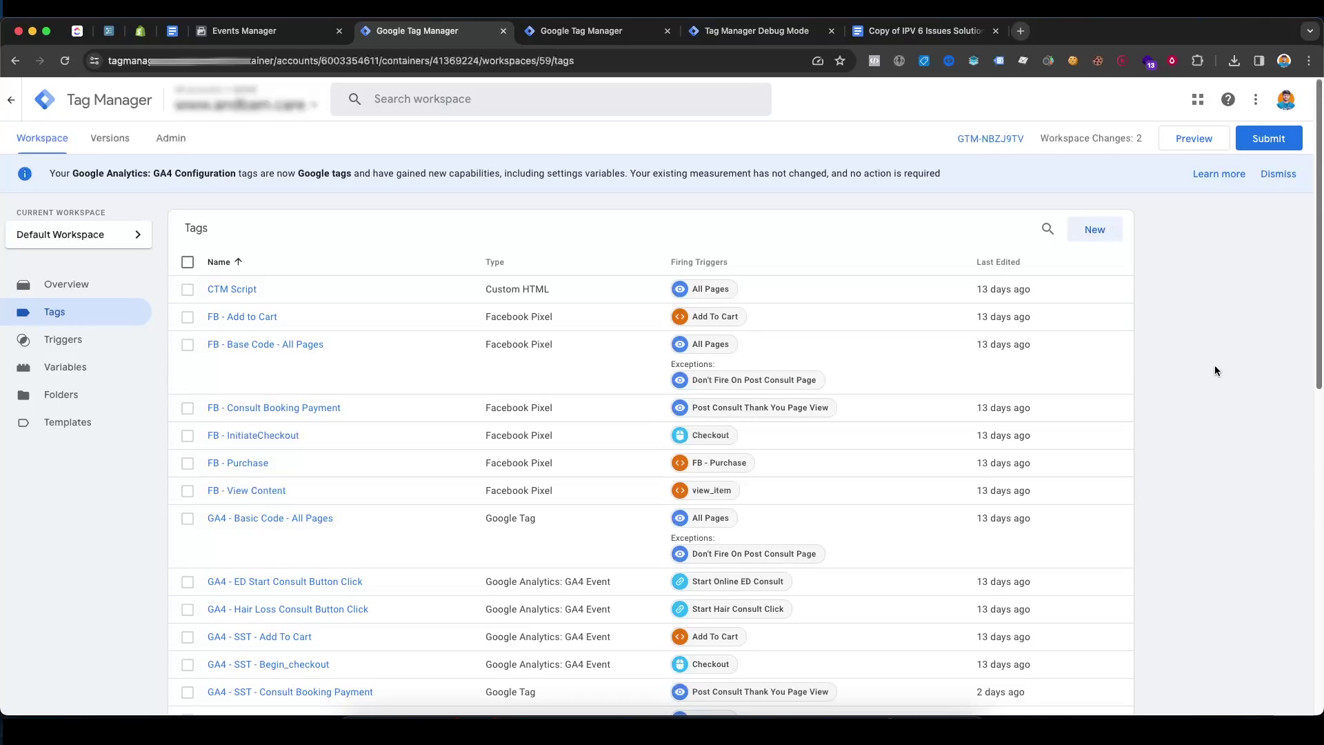
Copy the whole IPv4-to-IPv6 converter script from the solution Google Doc, then return to Tag Manager.
left_click(931, 32)
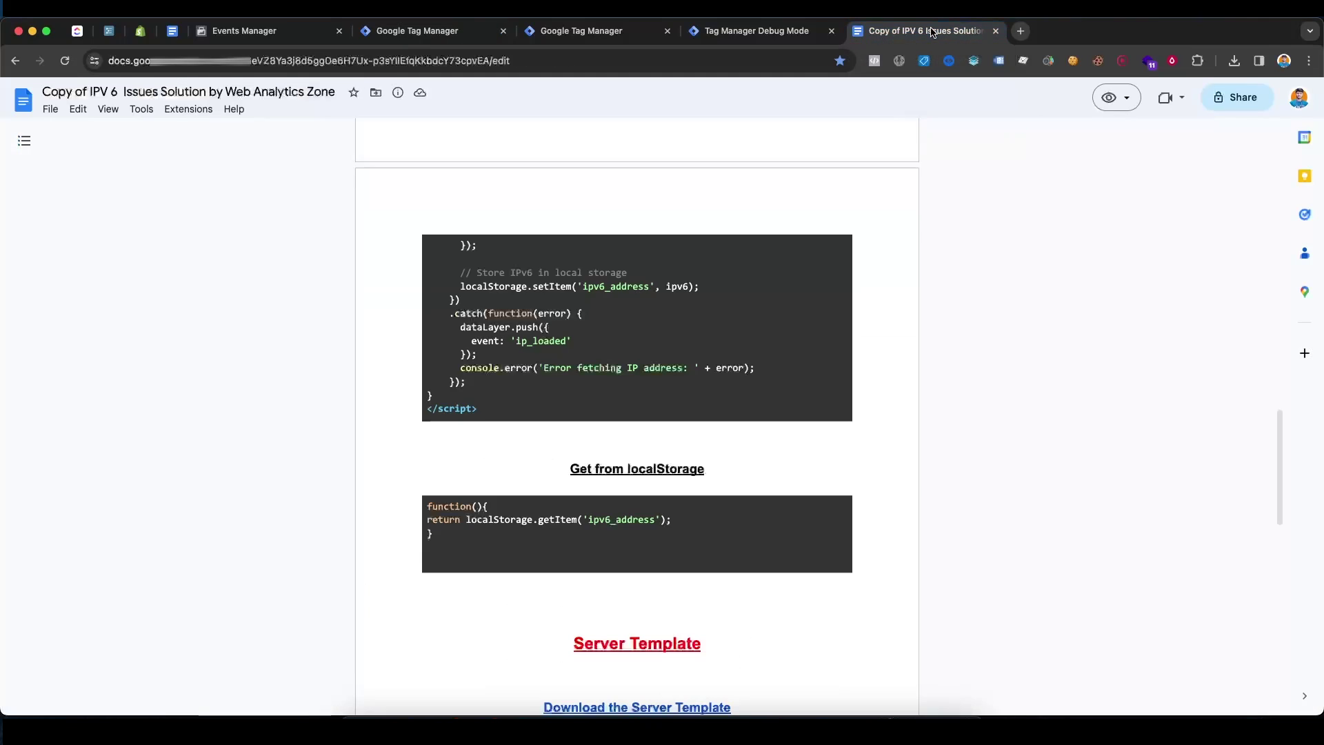
scroll(683, 311, "up", 4)
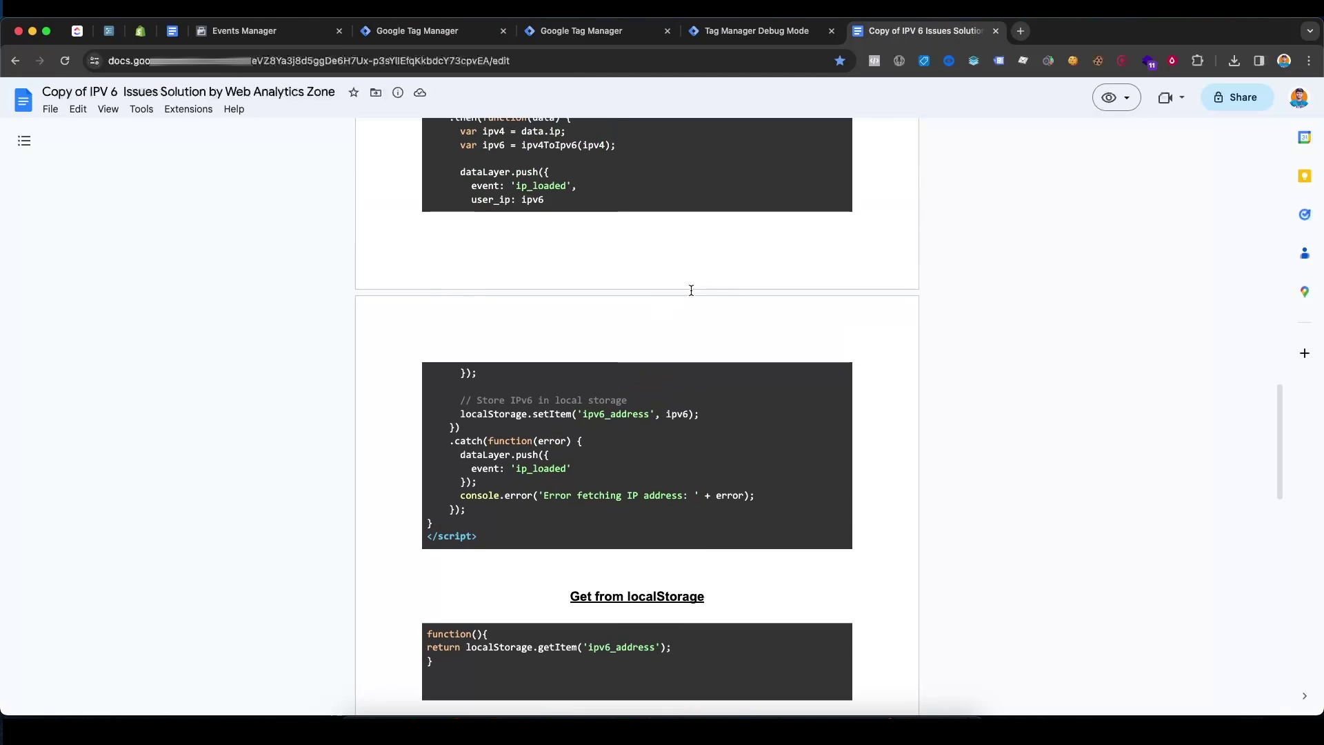
key("super+a")
right_click(534, 239)
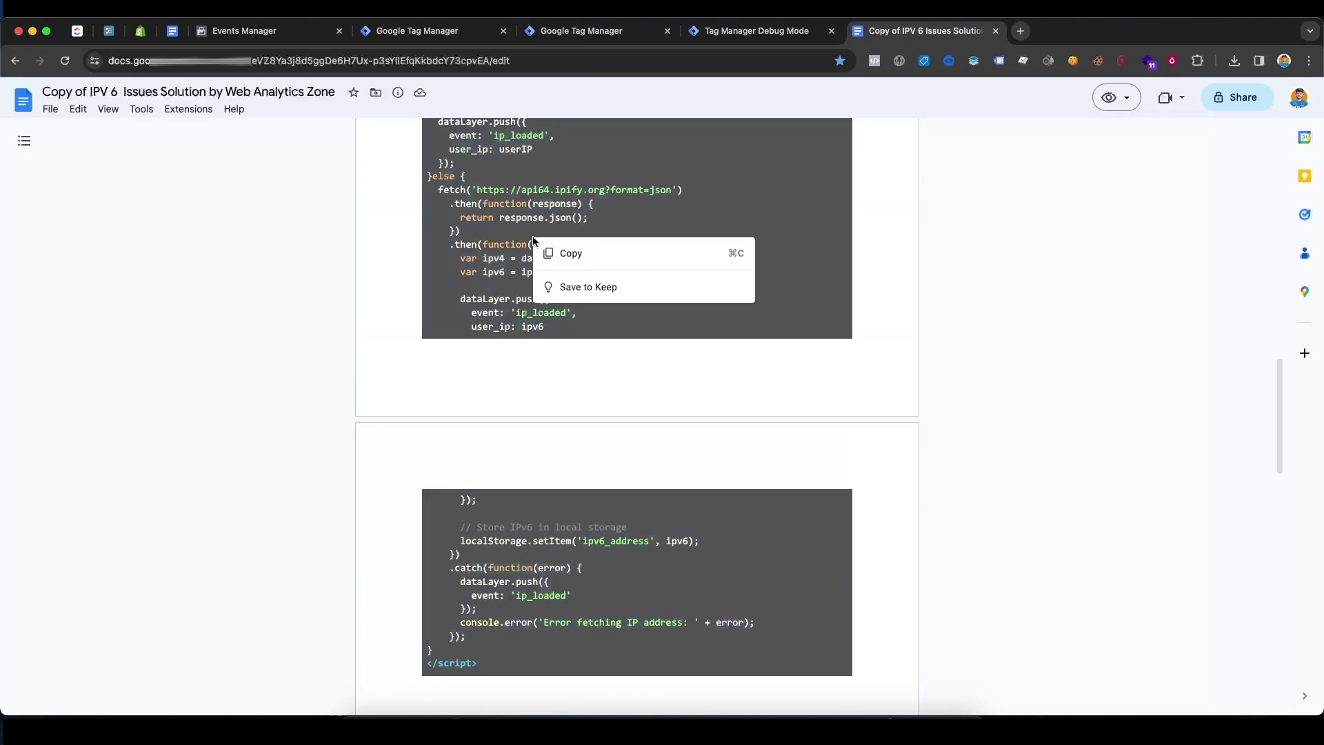
left_click(583, 254)
scroll(740, 248, "down", 3)
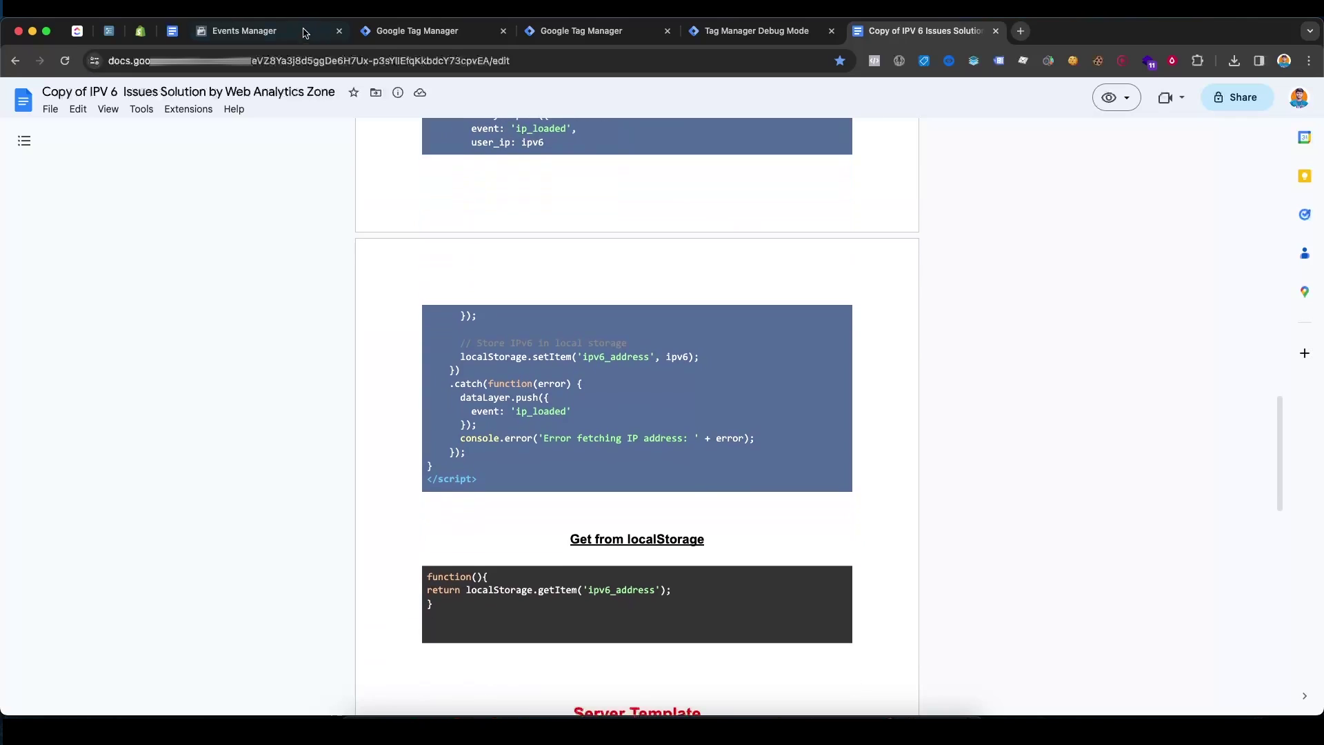
left_click(414, 36)
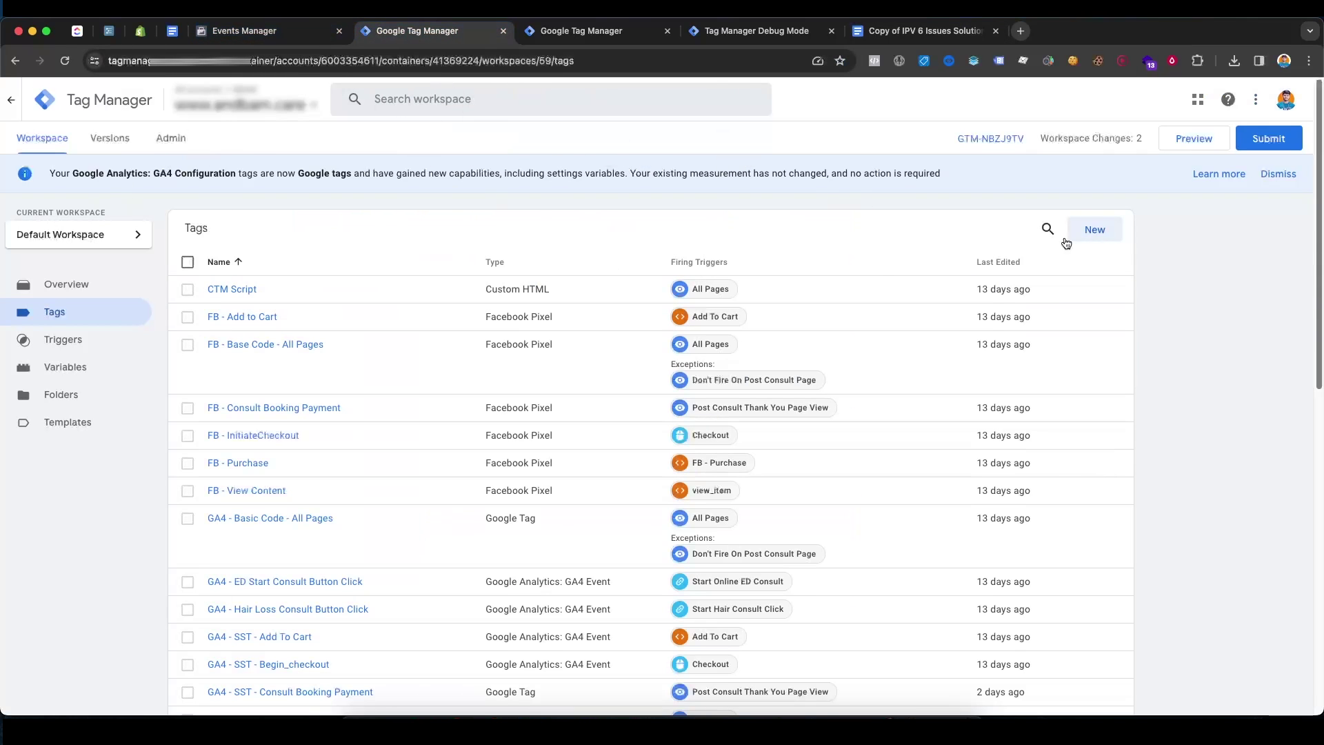
Create a new Custom HTML tag containing the pasted converter script.
left_click(1104, 234)
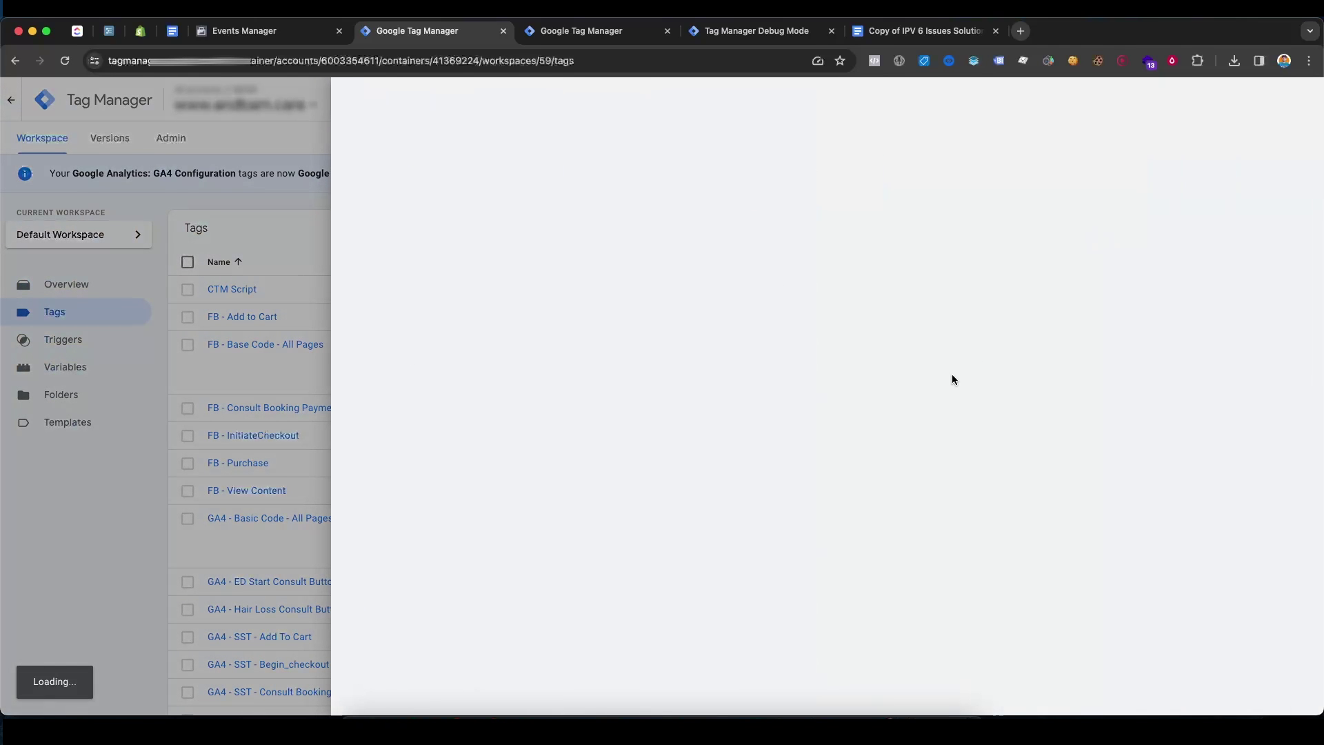
left_click(674, 236)
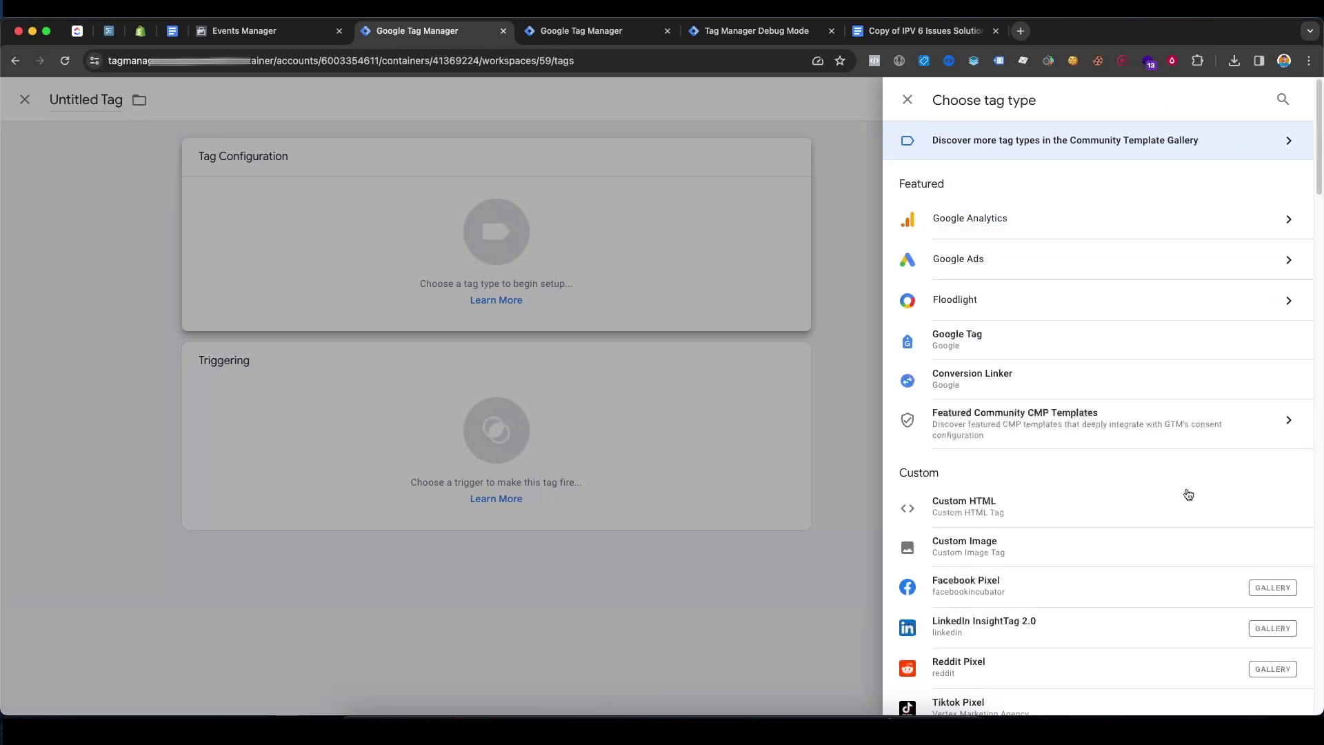
left_click(1189, 496)
right_click(748, 355)
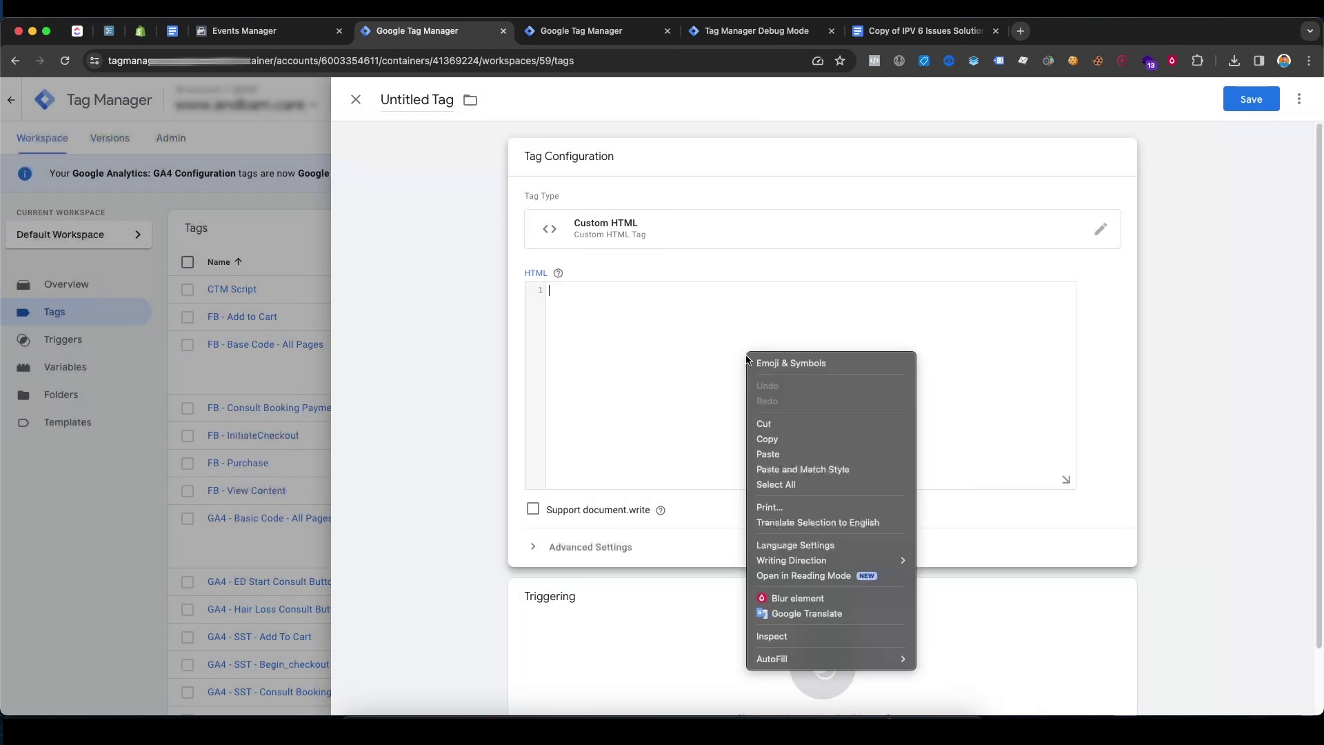
left_click(790, 454)
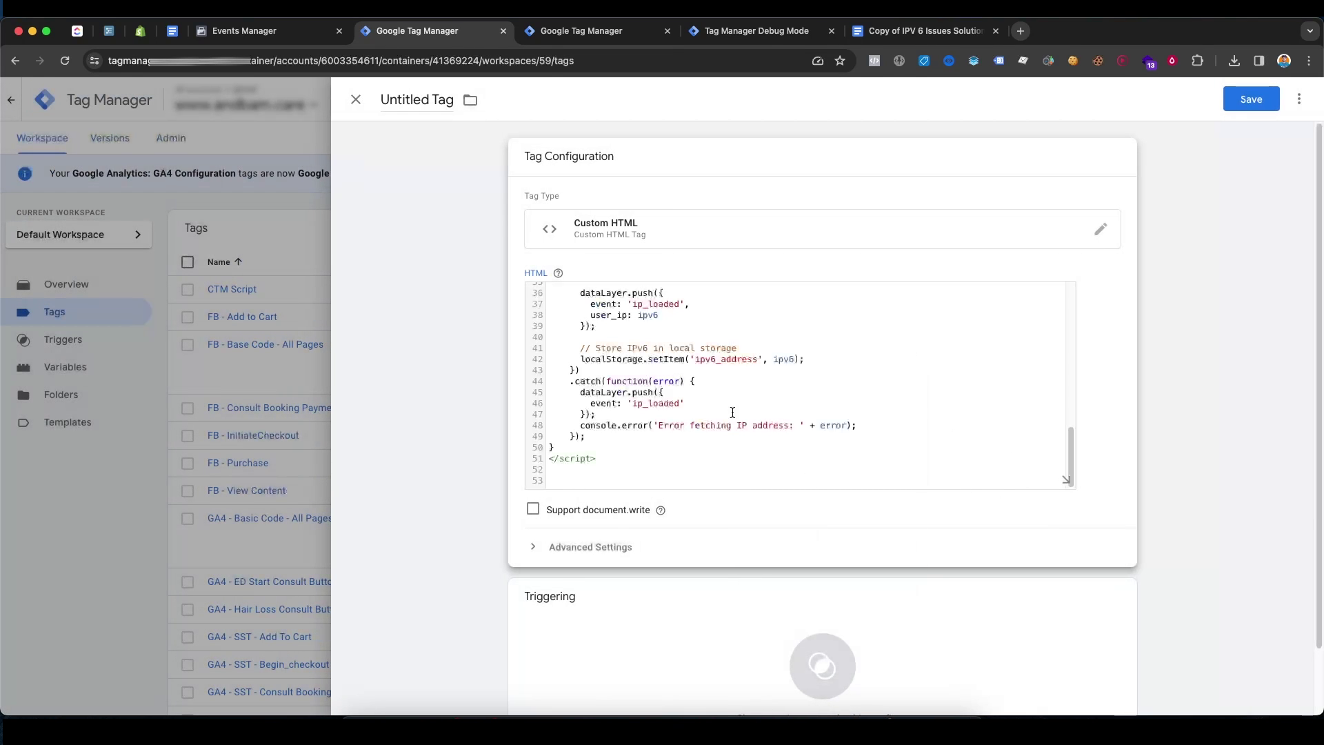
scroll(1054, 350, "up", 5)
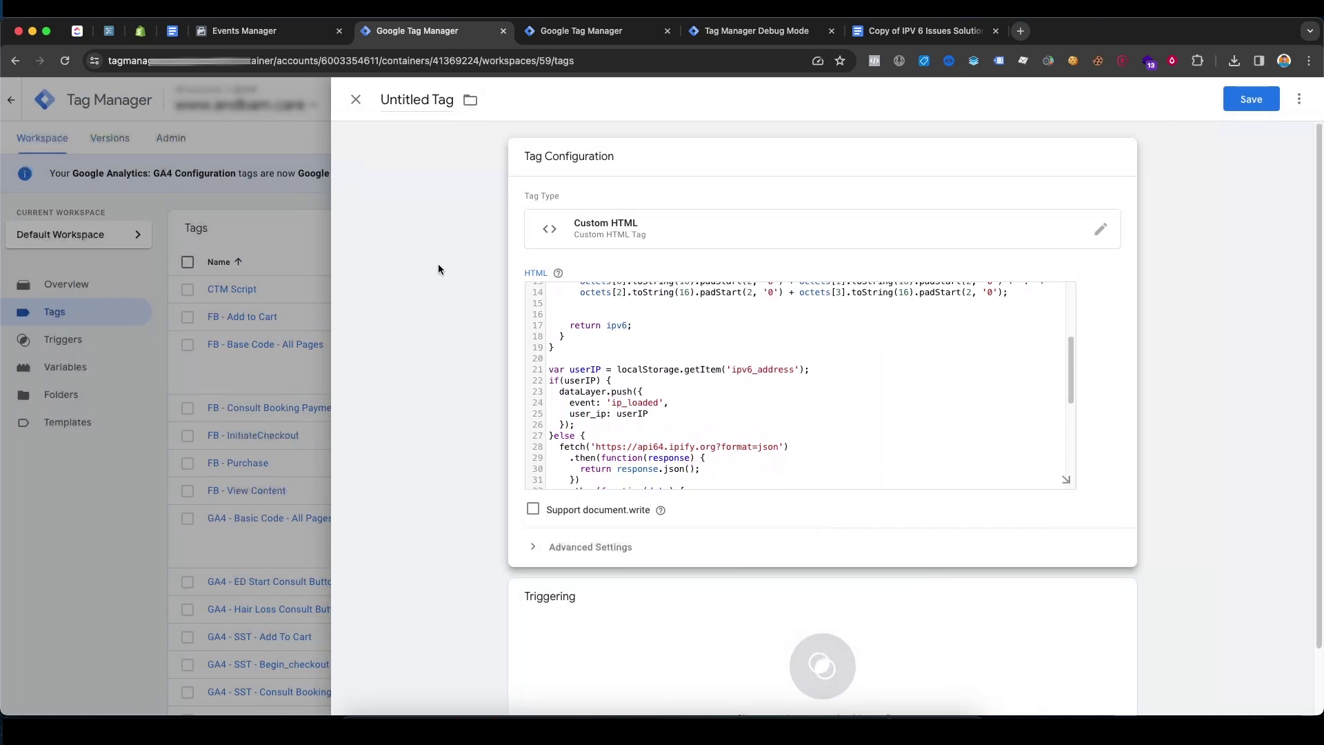
scroll(445, 372, "down", 2)
Fire the tag on All Pages, name it 'cJS - IPV 4 to 6 Converter', and save it.
left_click(534, 538)
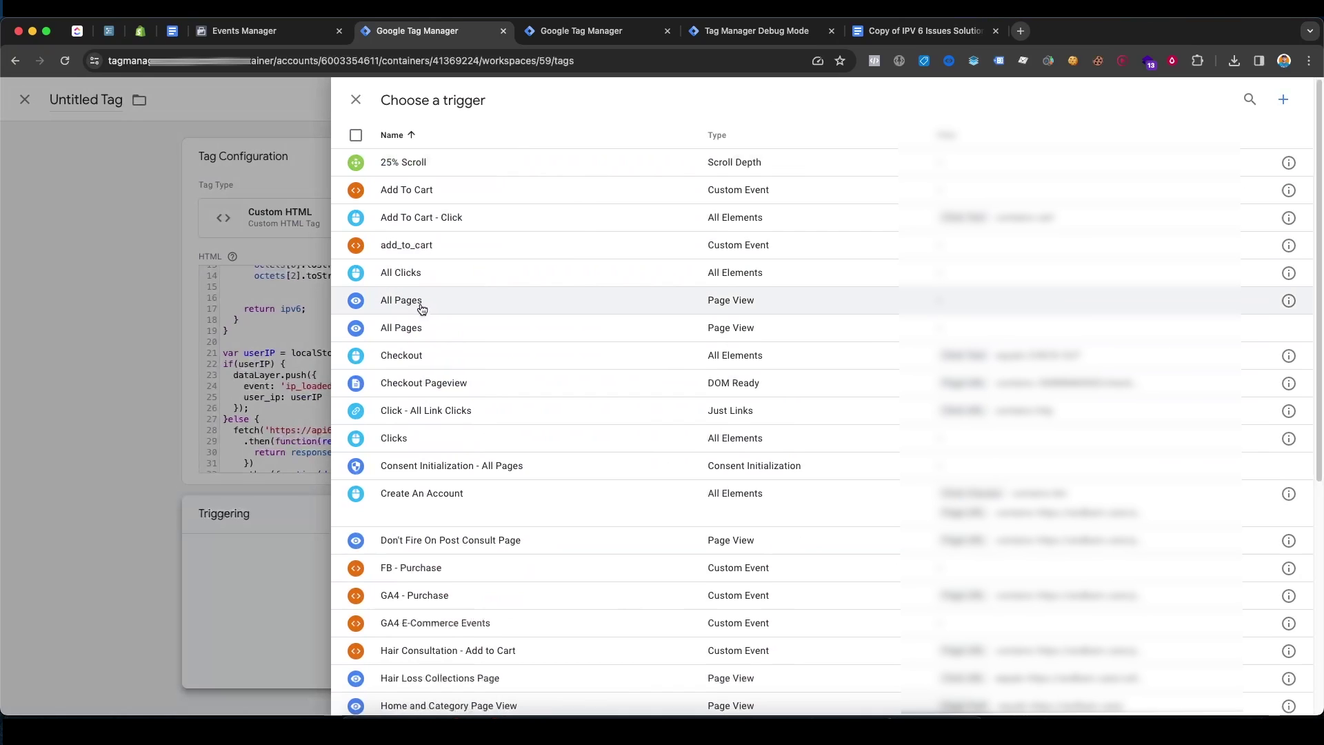
left_click(419, 302)
left_click(444, 100)
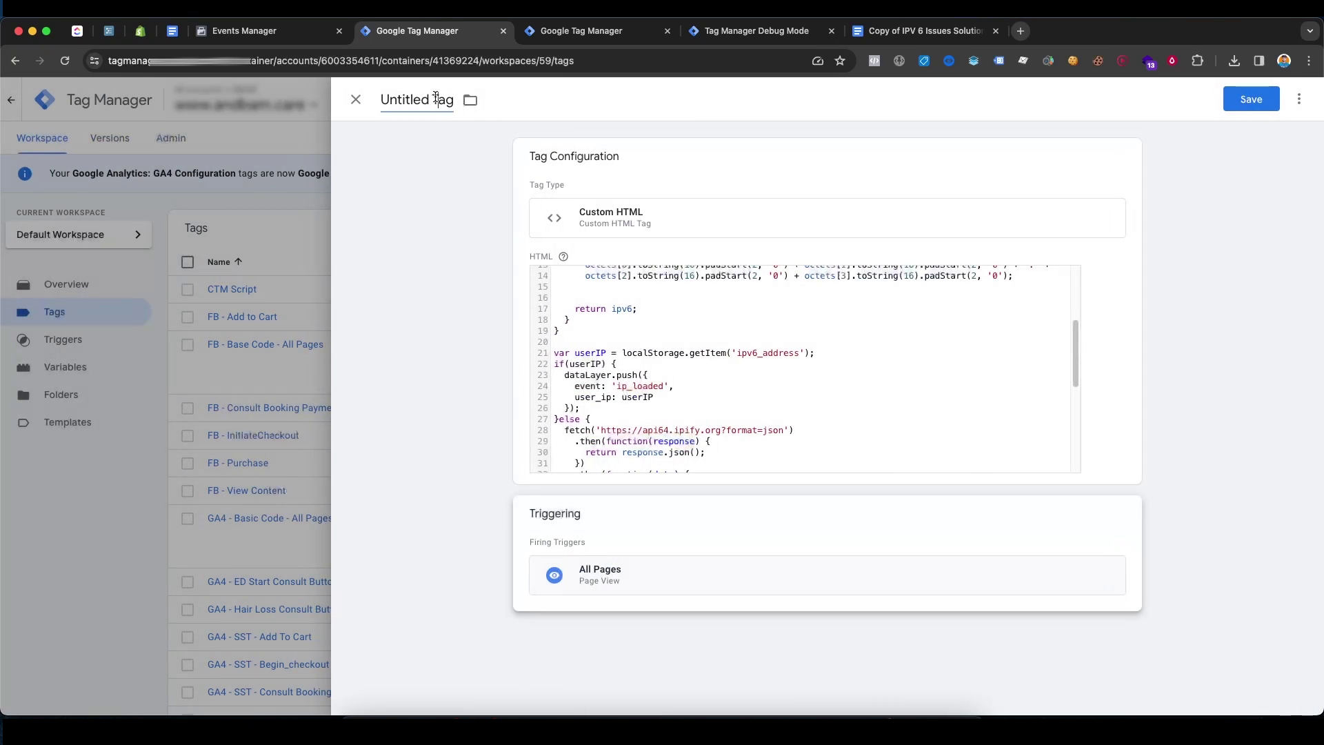
triple_click(433, 102)
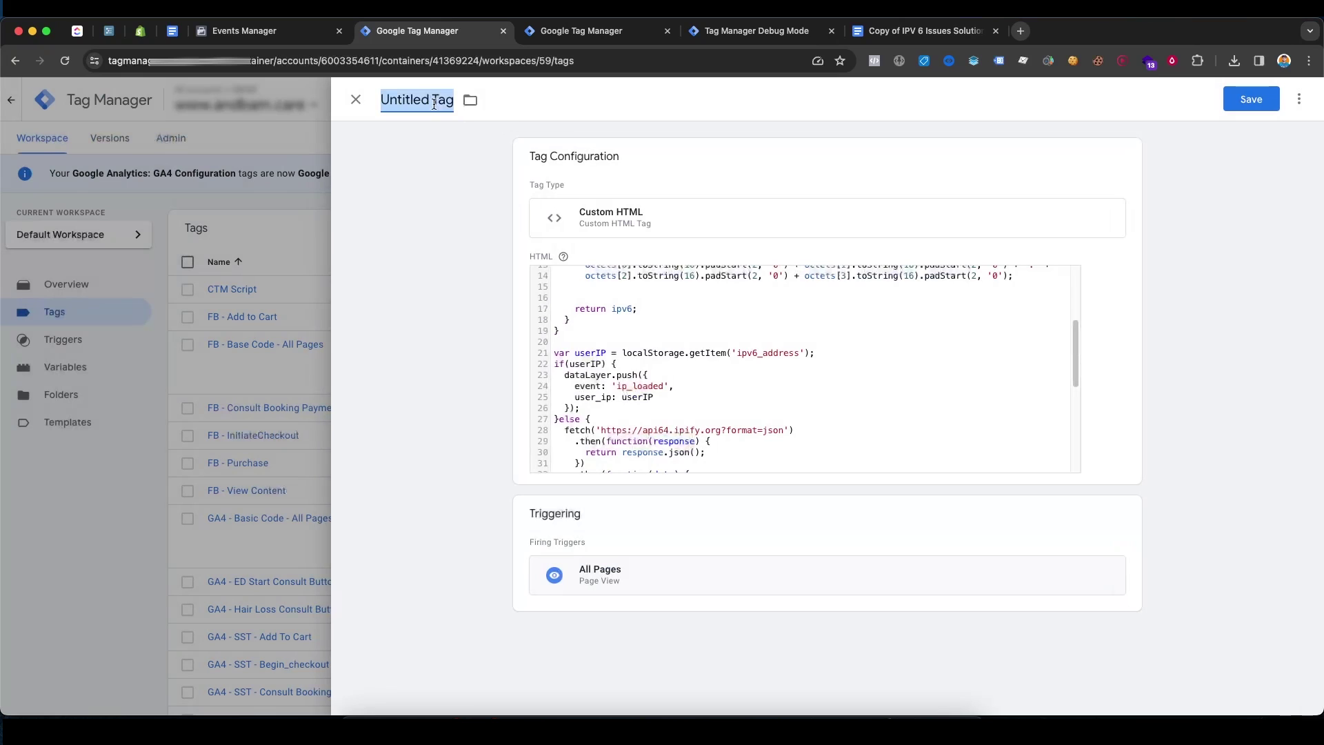
key("super+v")
key("Escape")
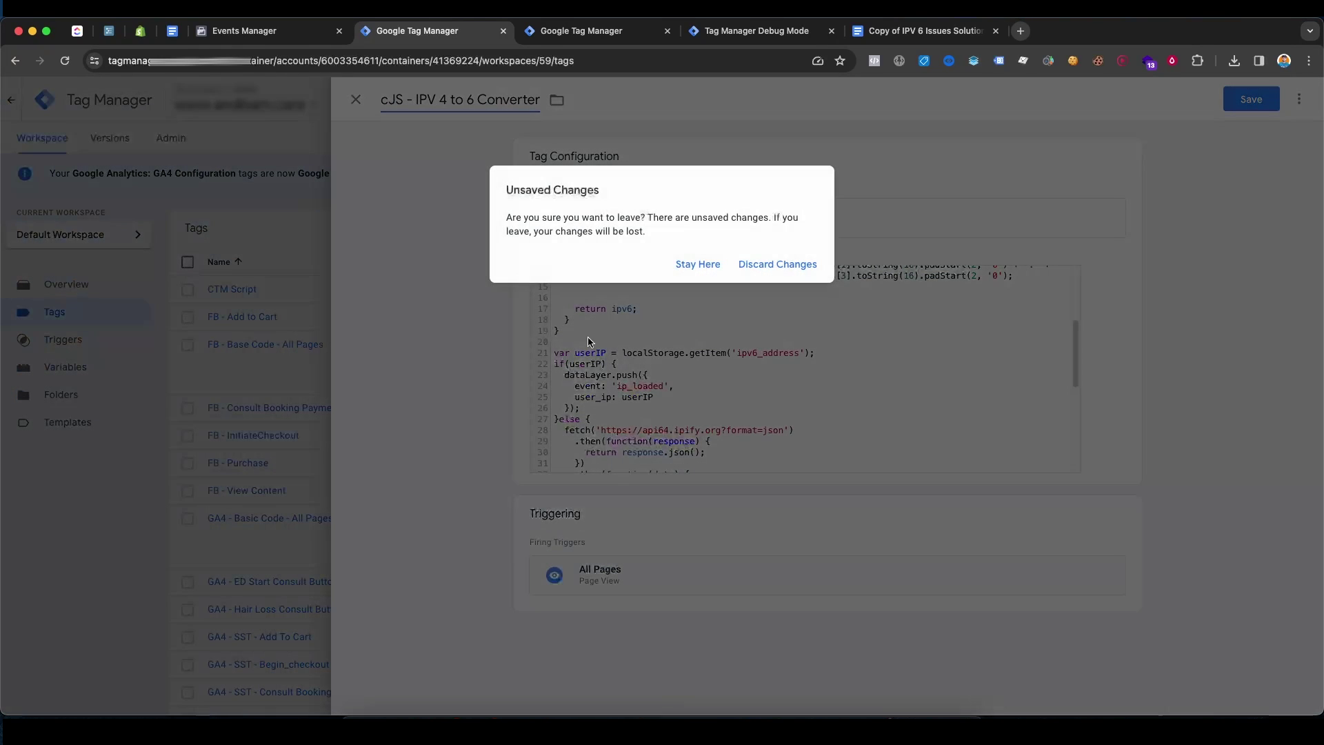
left_click(690, 264)
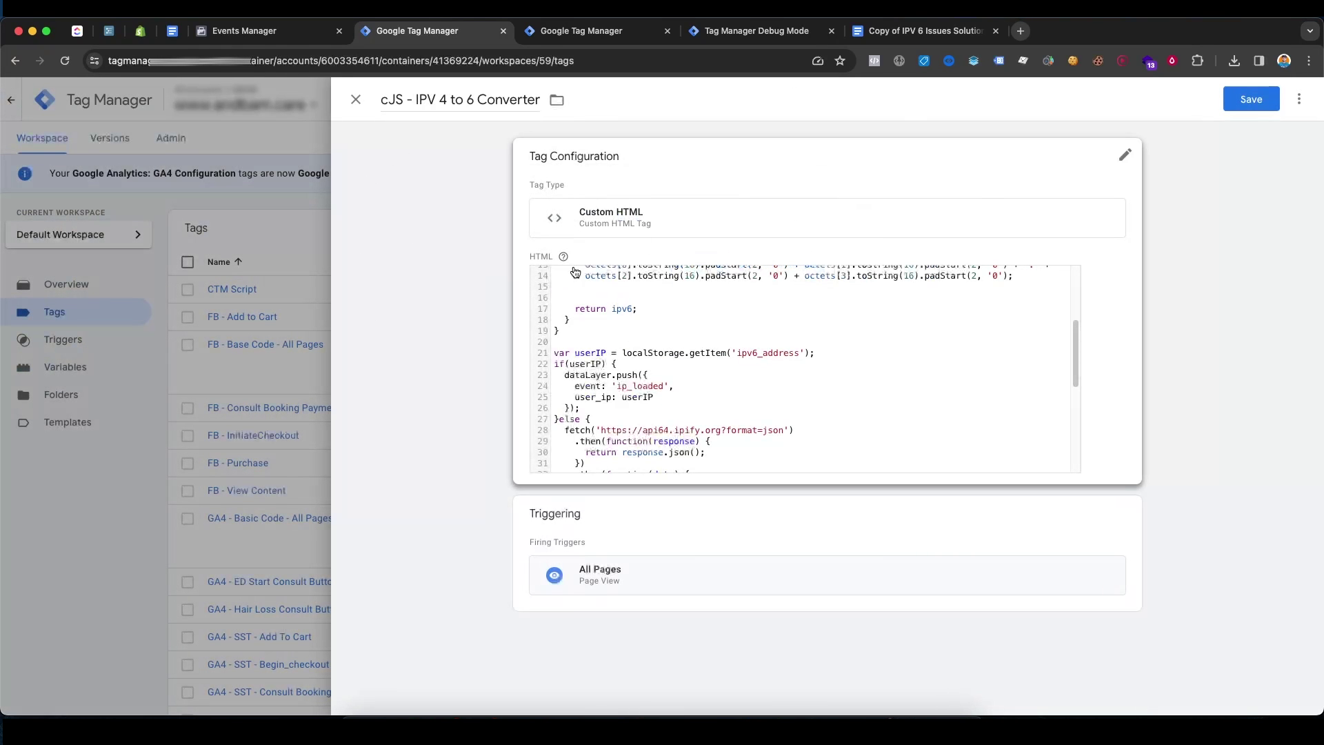
left_click(1259, 101)
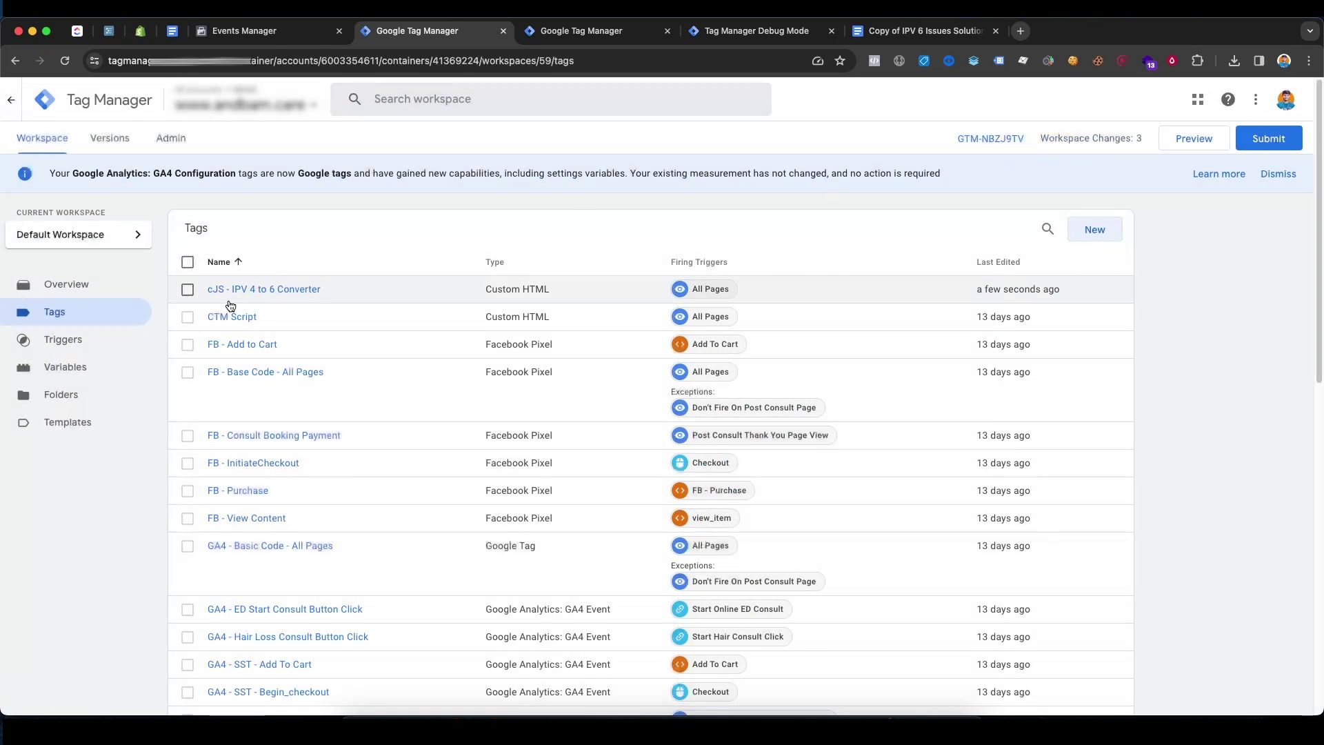
Start a new user-defined variable of type Custom JavaScript.
left_click(63, 368)
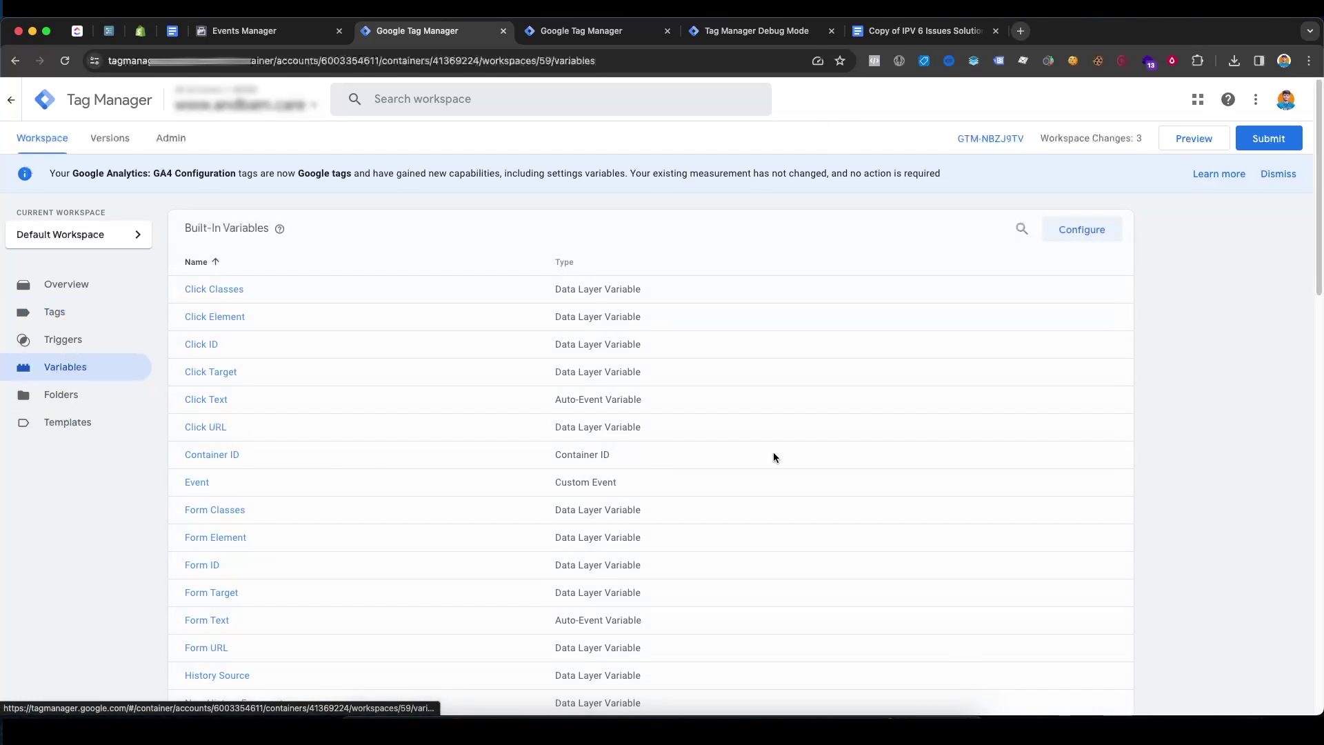
scroll(772, 453, "down", 5)
scroll(909, 441, "down", 5)
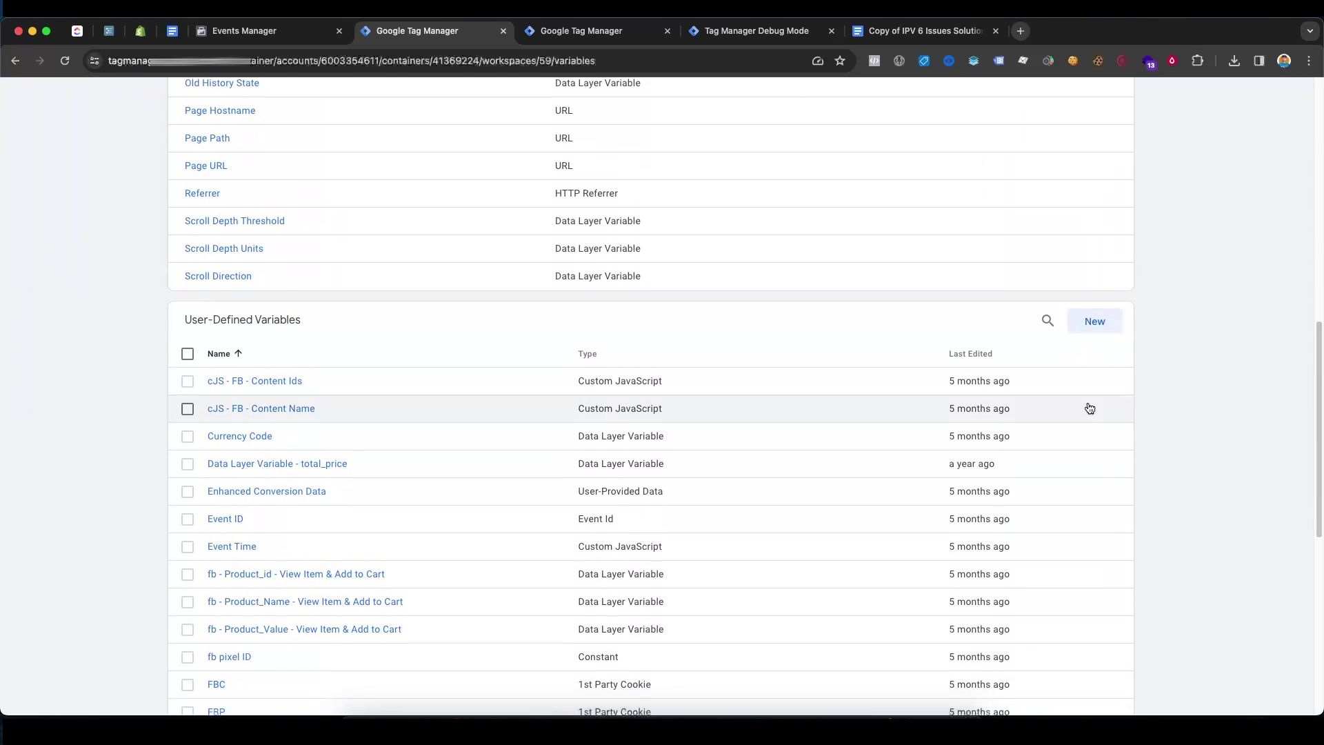
left_click(1095, 322)
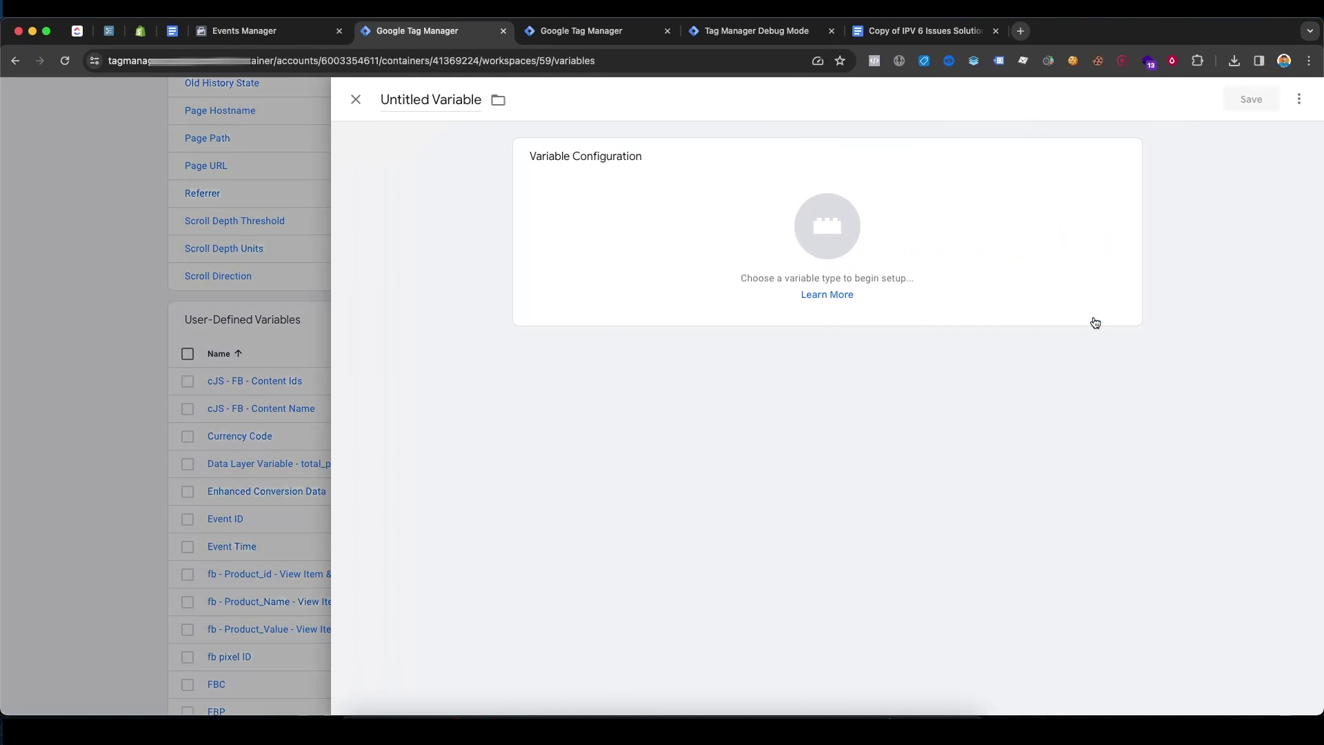
left_click(686, 233)
scroll(1097, 345, "down", 5)
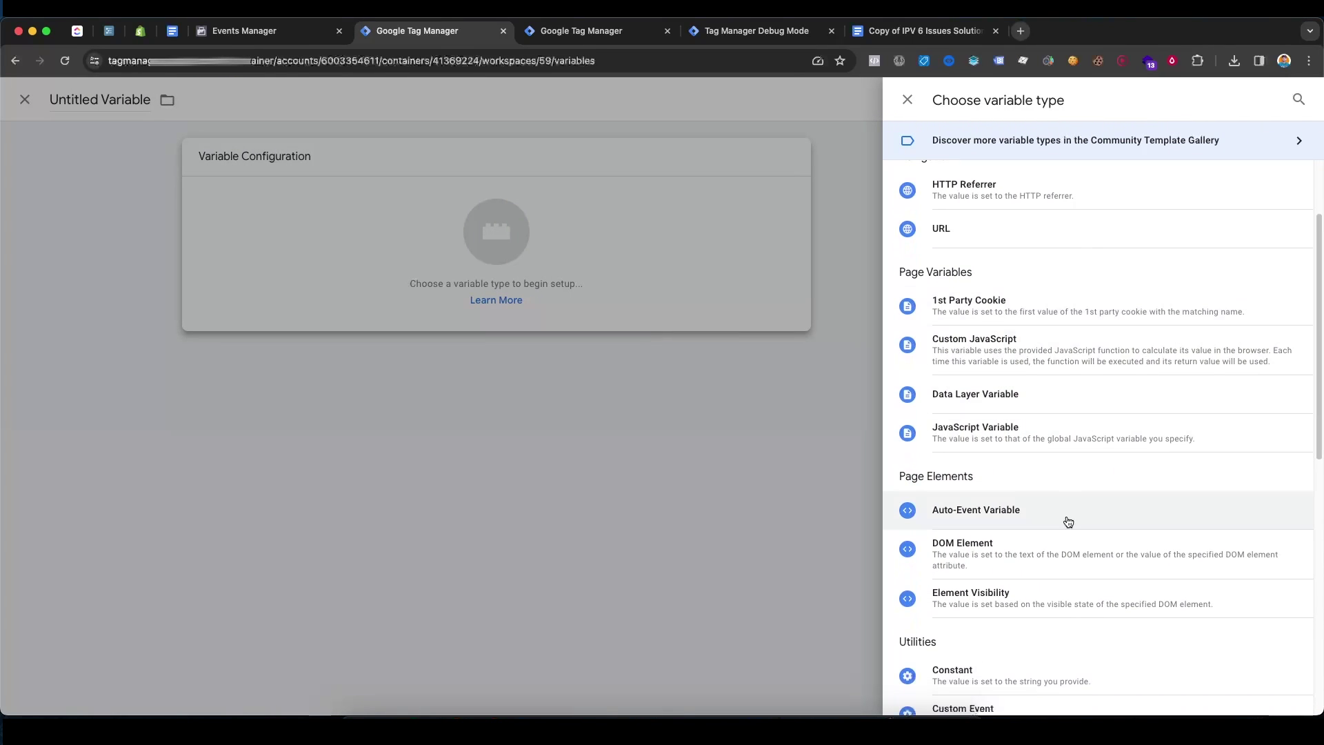
scroll(1076, 508, "up", 4)
scroll(1041, 289, "up", 3)
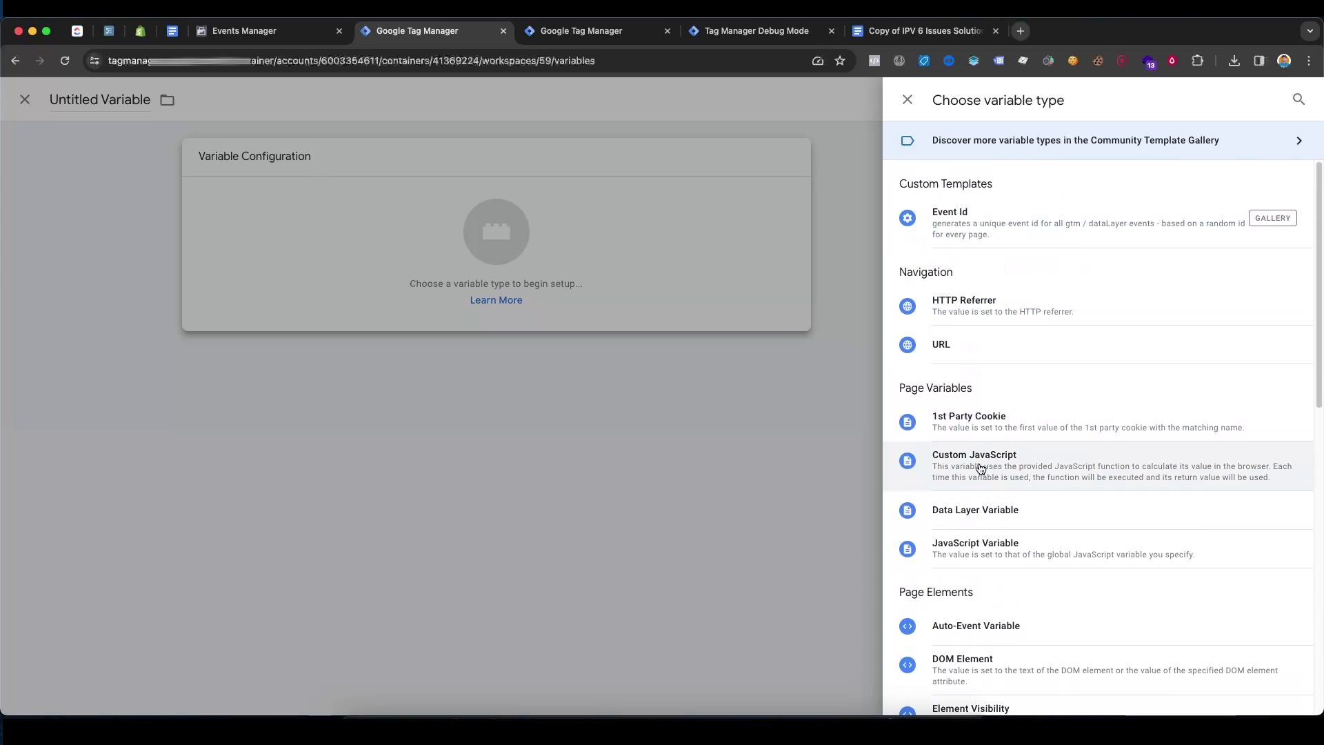
left_click(1017, 462)
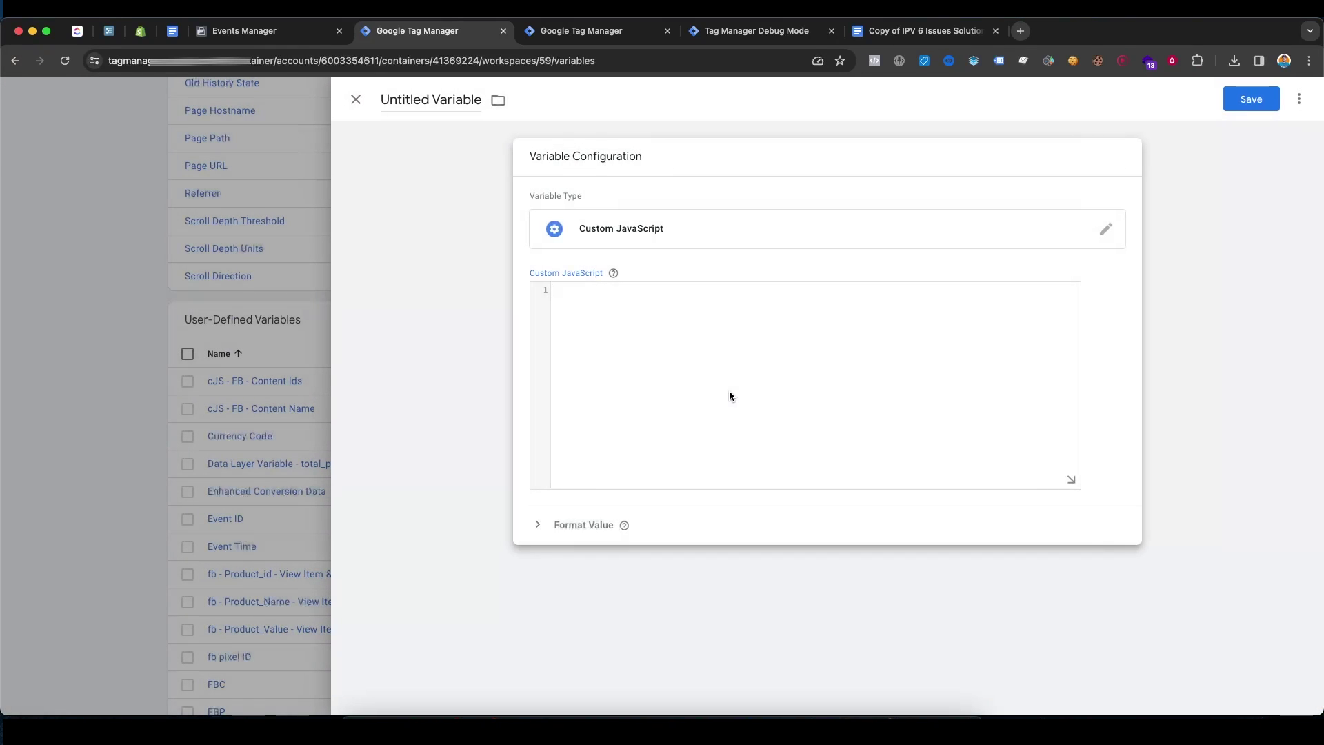
Copy the localStorage getItem function from the solution doc and paste it into the variable.
left_click(924, 30)
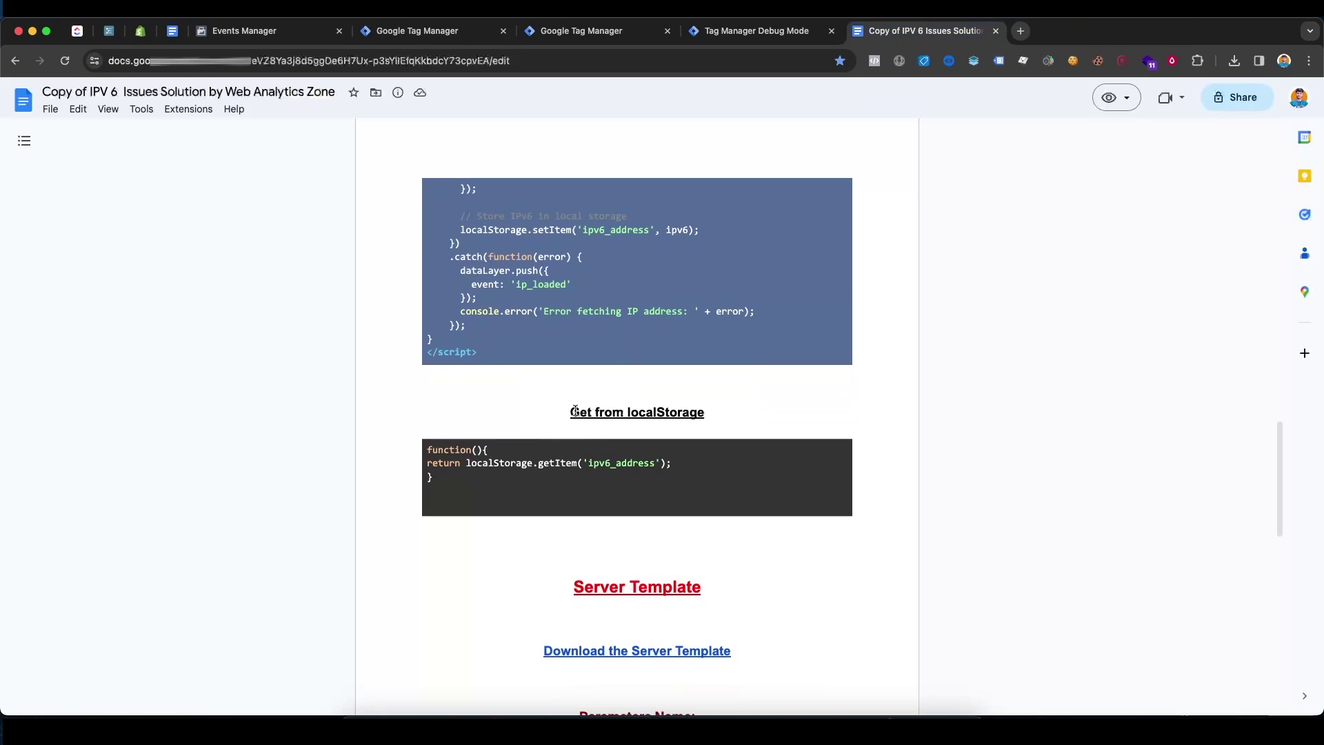
left_click_drag(573, 412, 731, 405)
left_click_drag(451, 497, 424, 449)
right_click(463, 456)
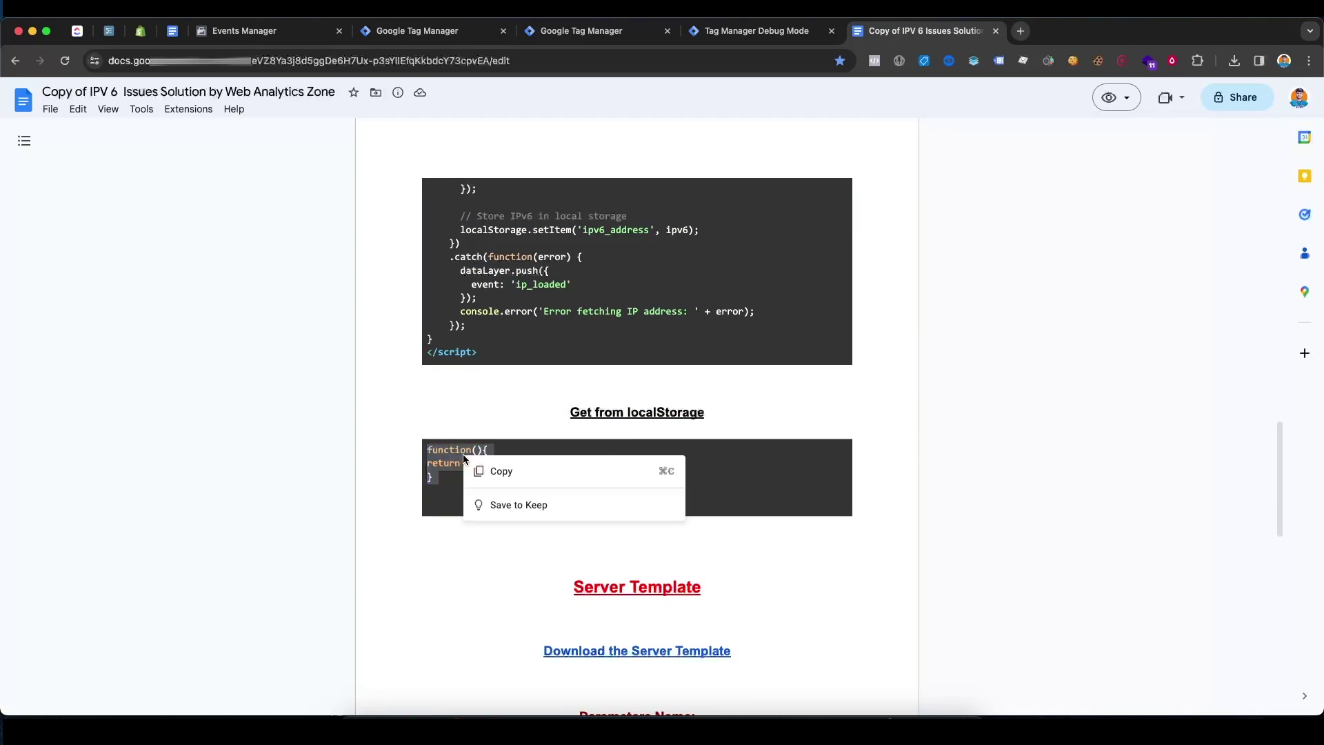
left_click(491, 469)
left_click(593, 30)
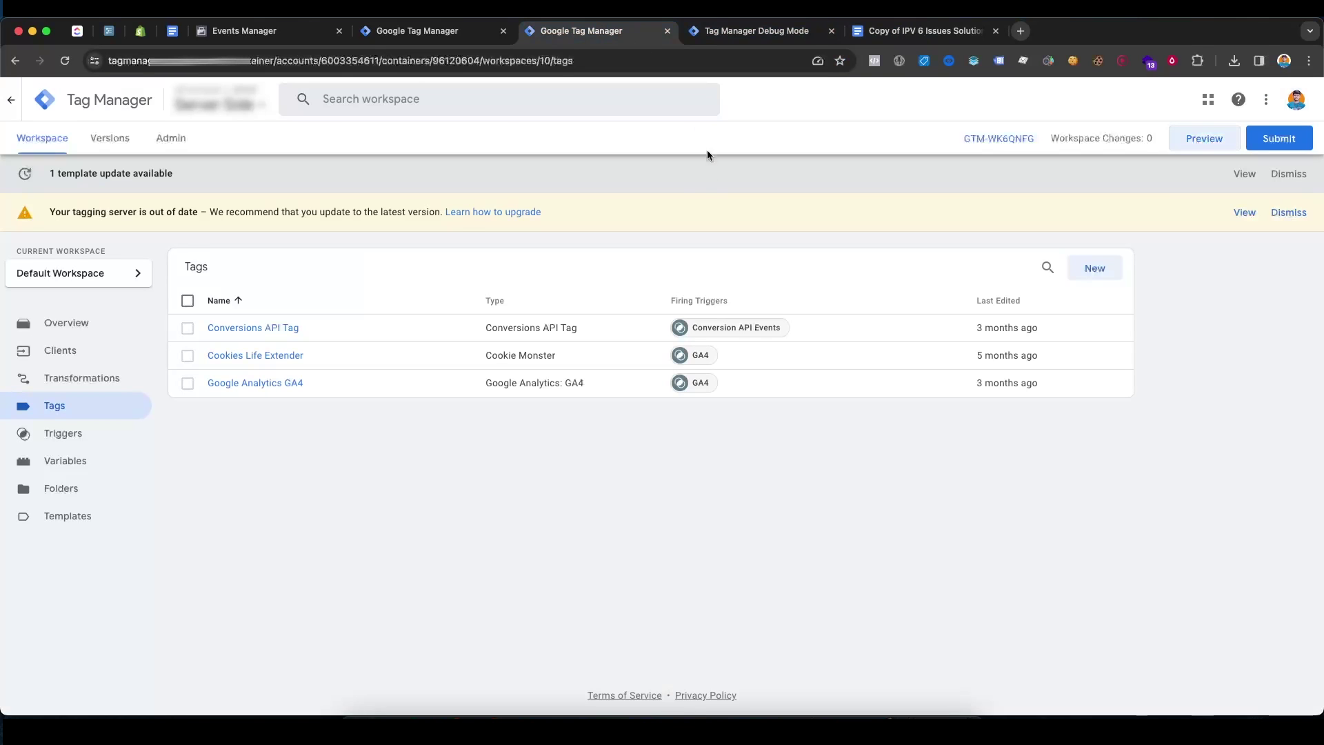
left_click(407, 33)
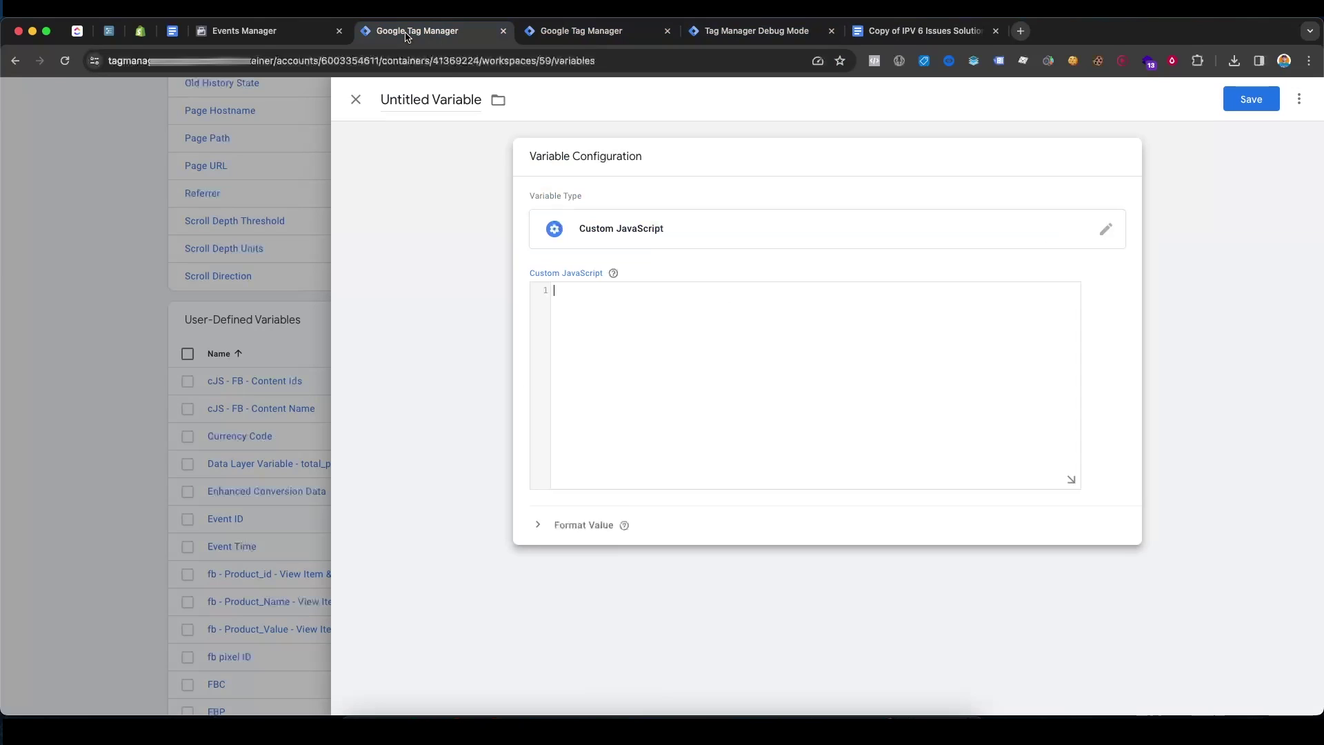
right_click(685, 372)
left_click(726, 457)
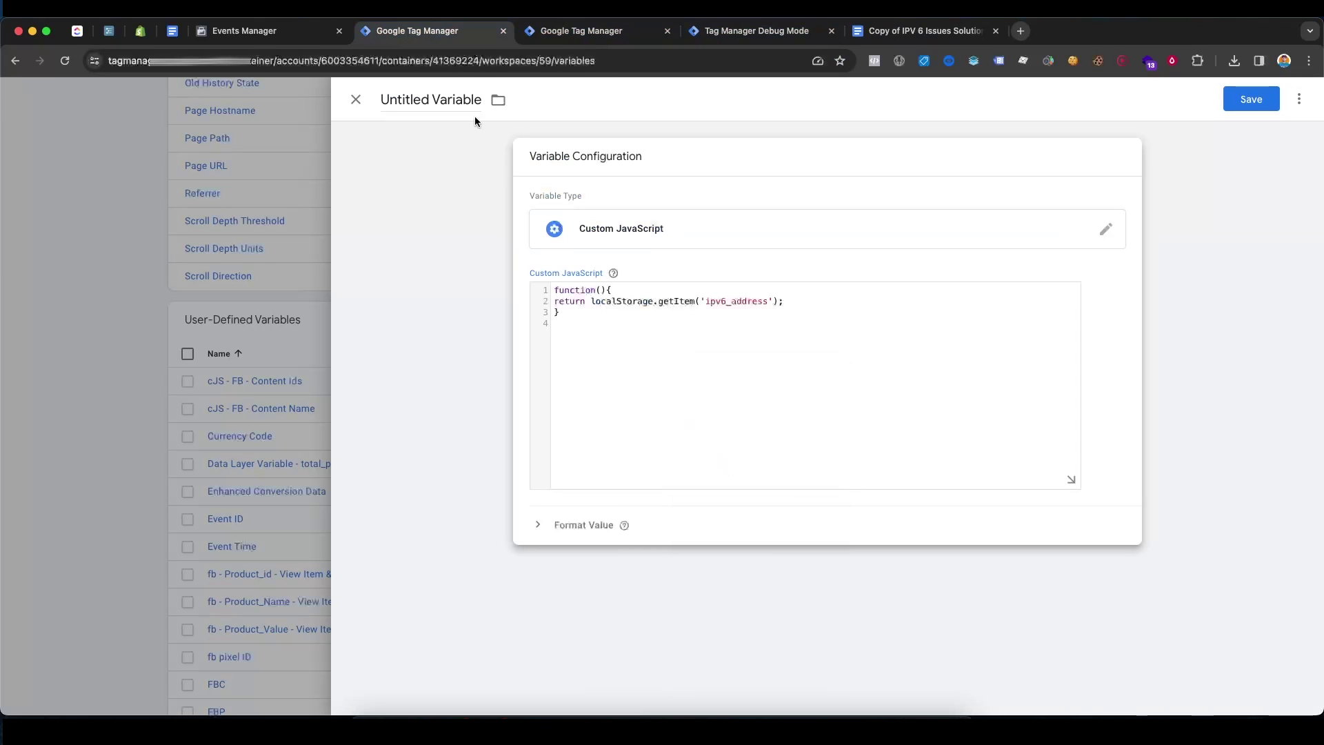
Name the variable 'IPV4 to IPV 6' and save it.
left_click(385, 98)
triple_click(384, 98)
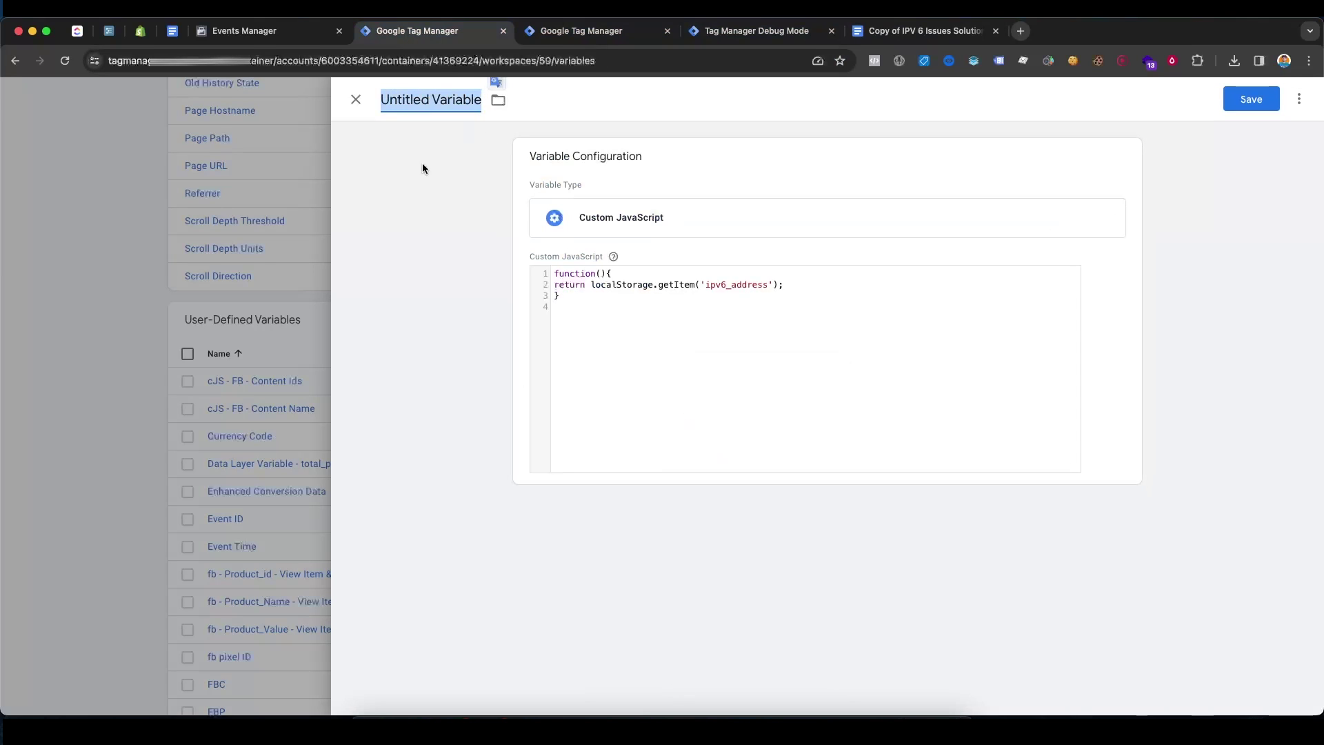
key("BackSpace")
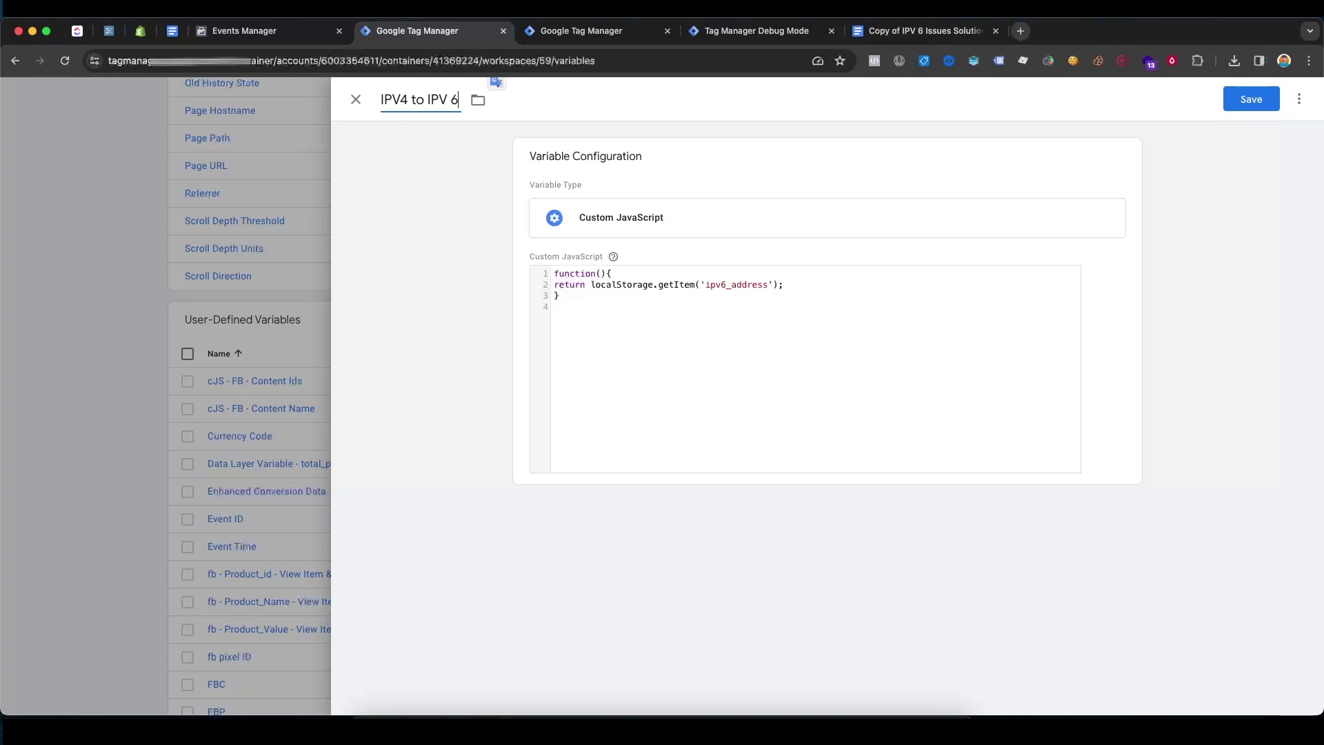
left_click(1275, 103)
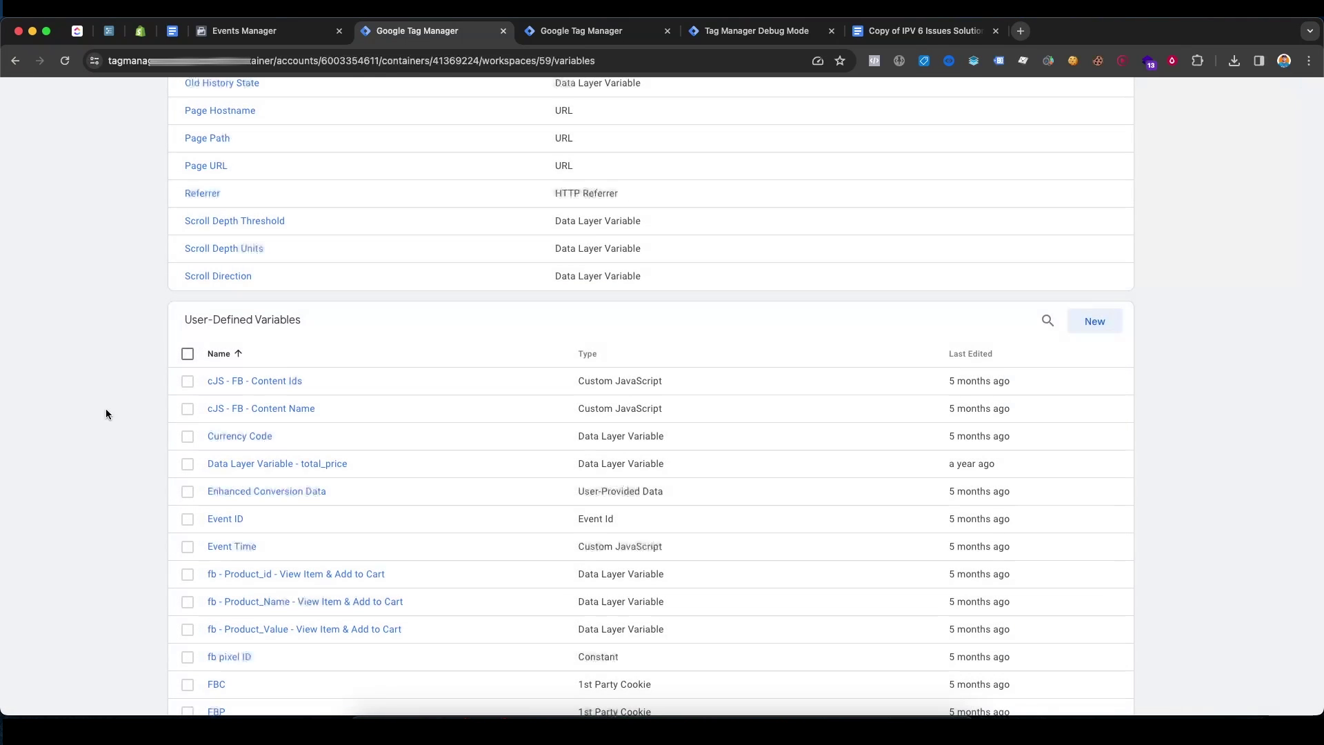
scroll(131, 421, "up", 10)
Open the GA4 - SST - Add To Cart tag's configuration and add a new event parameter row.
left_click(91, 316)
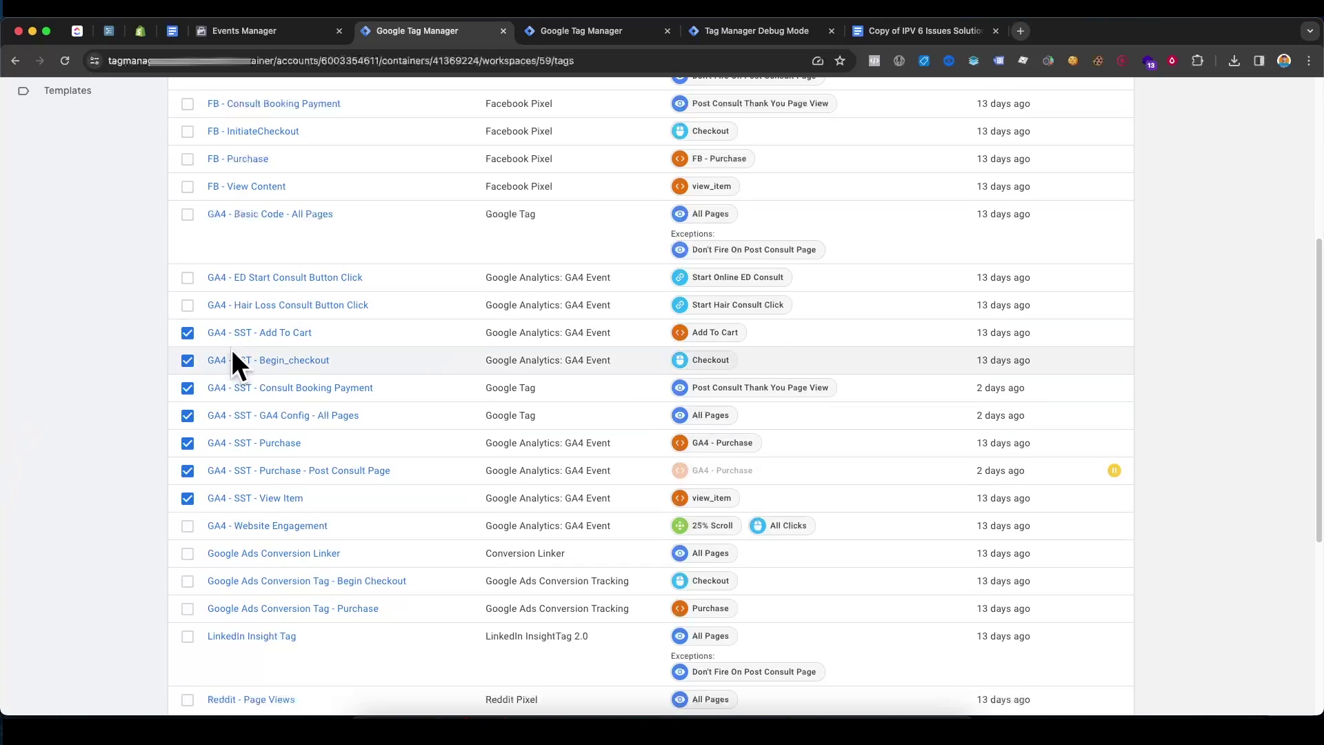
scroll(275, 362, "down", 2)
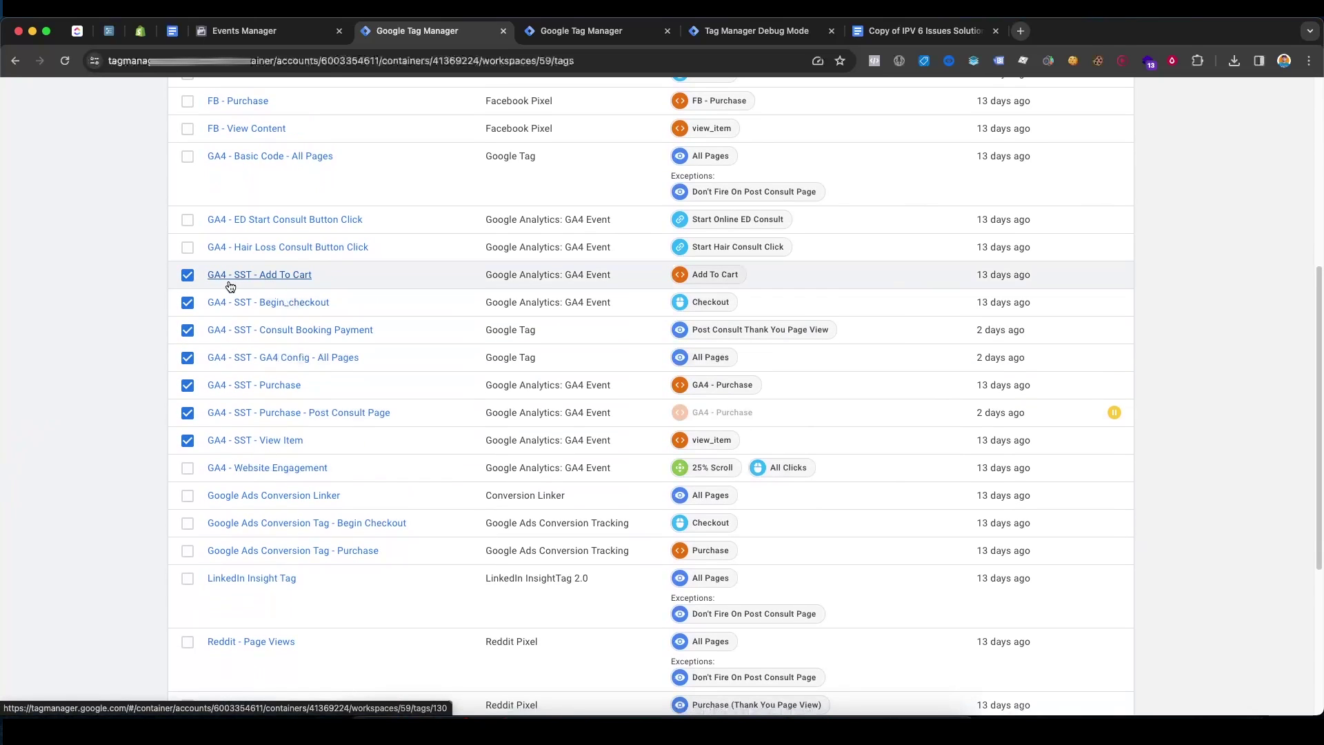
left_click(290, 280)
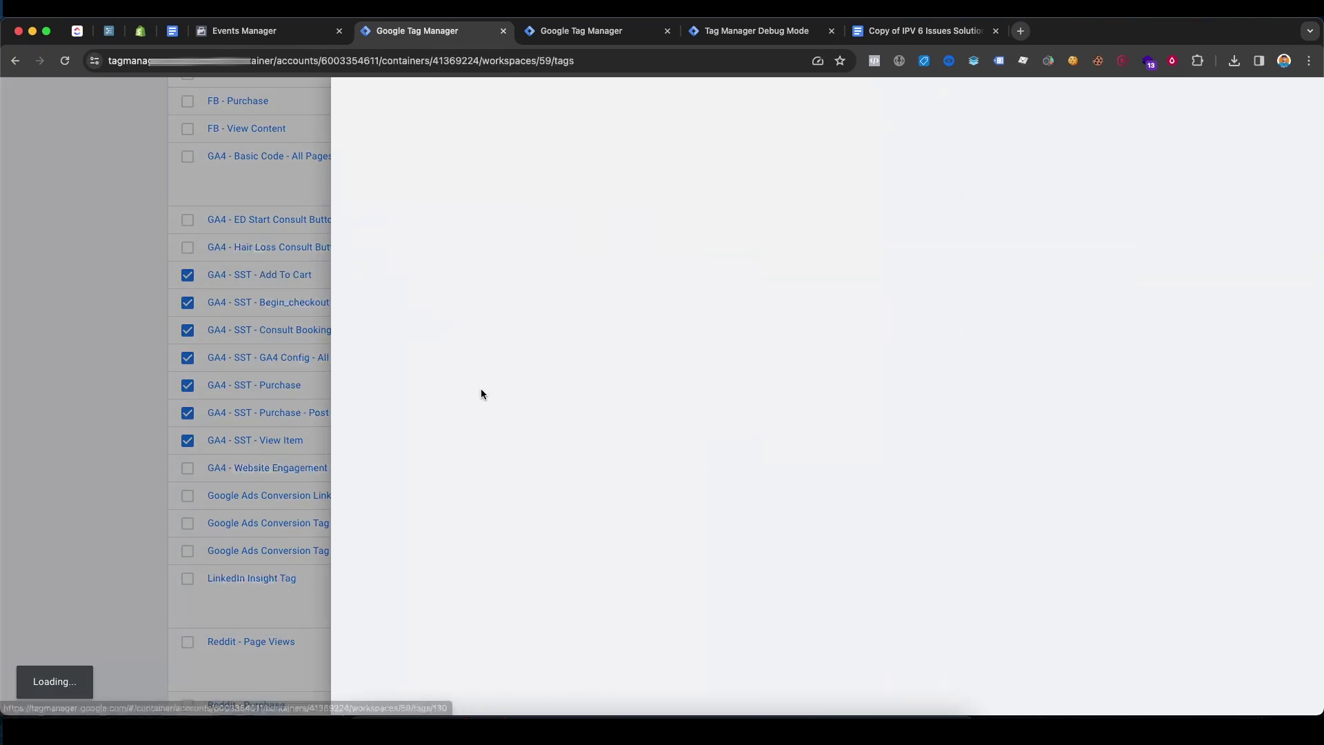
left_click(31, 451)
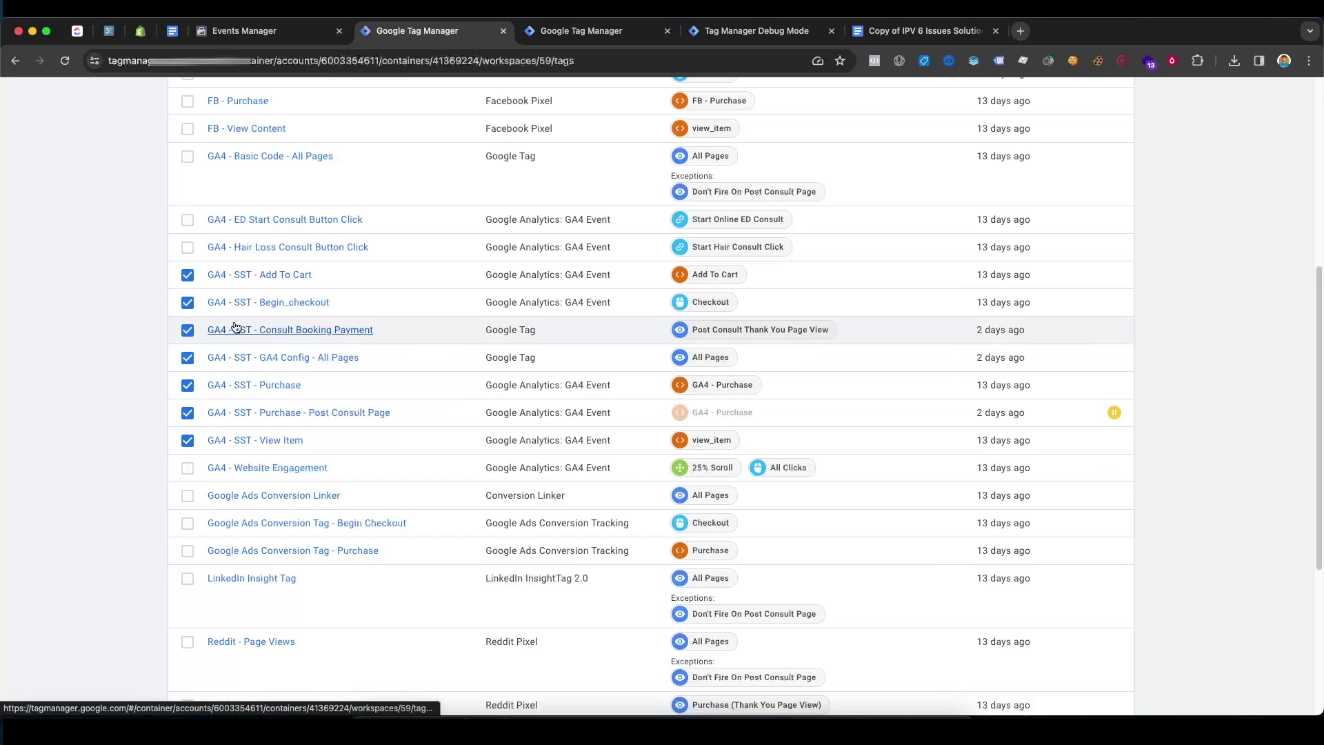
left_click(186, 329)
left_click(275, 275)
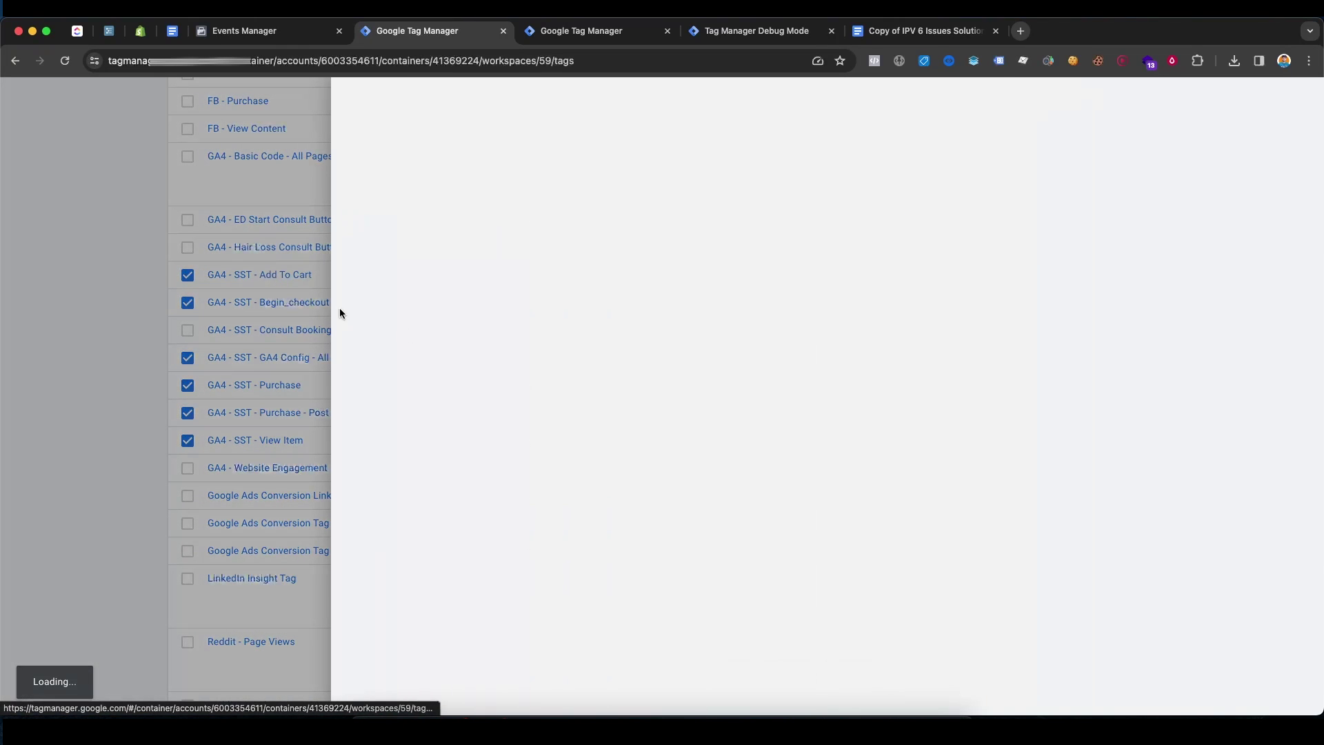
scroll(780, 395, "down", 1)
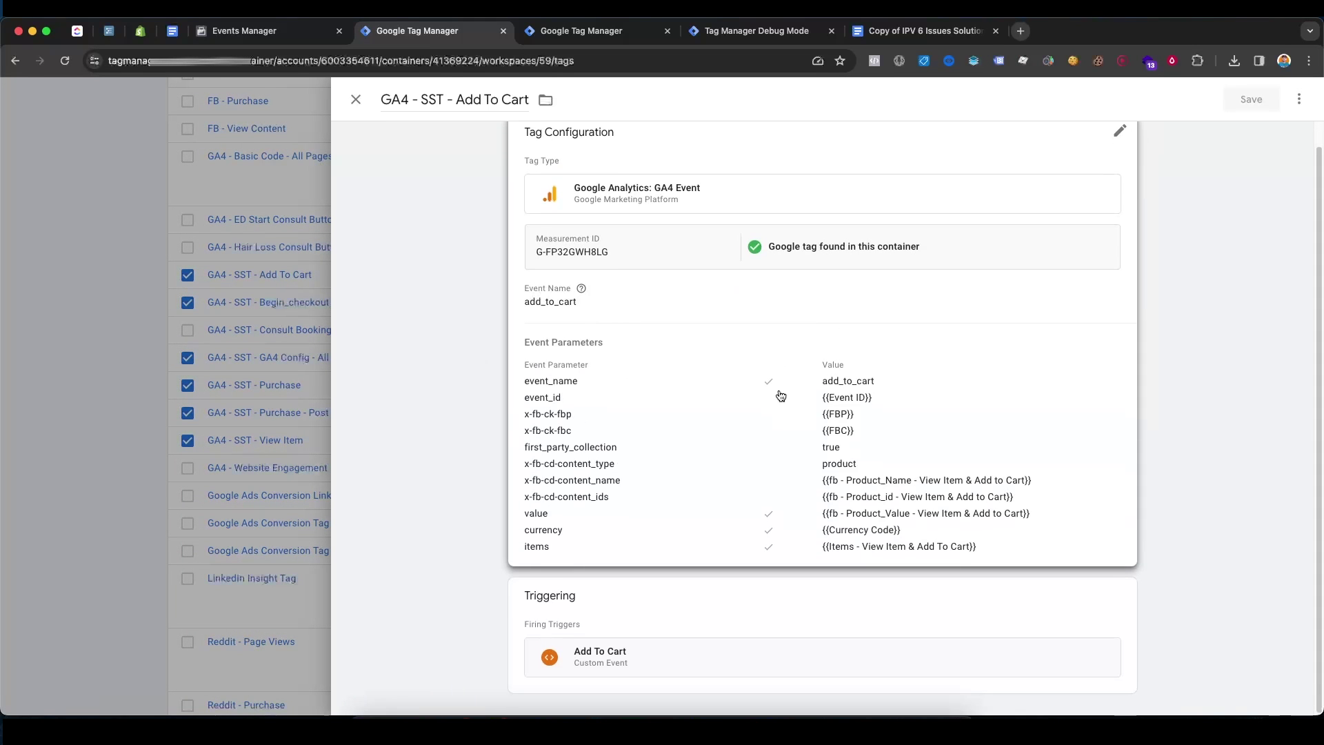
left_click(624, 530)
scroll(686, 464, "down", 6)
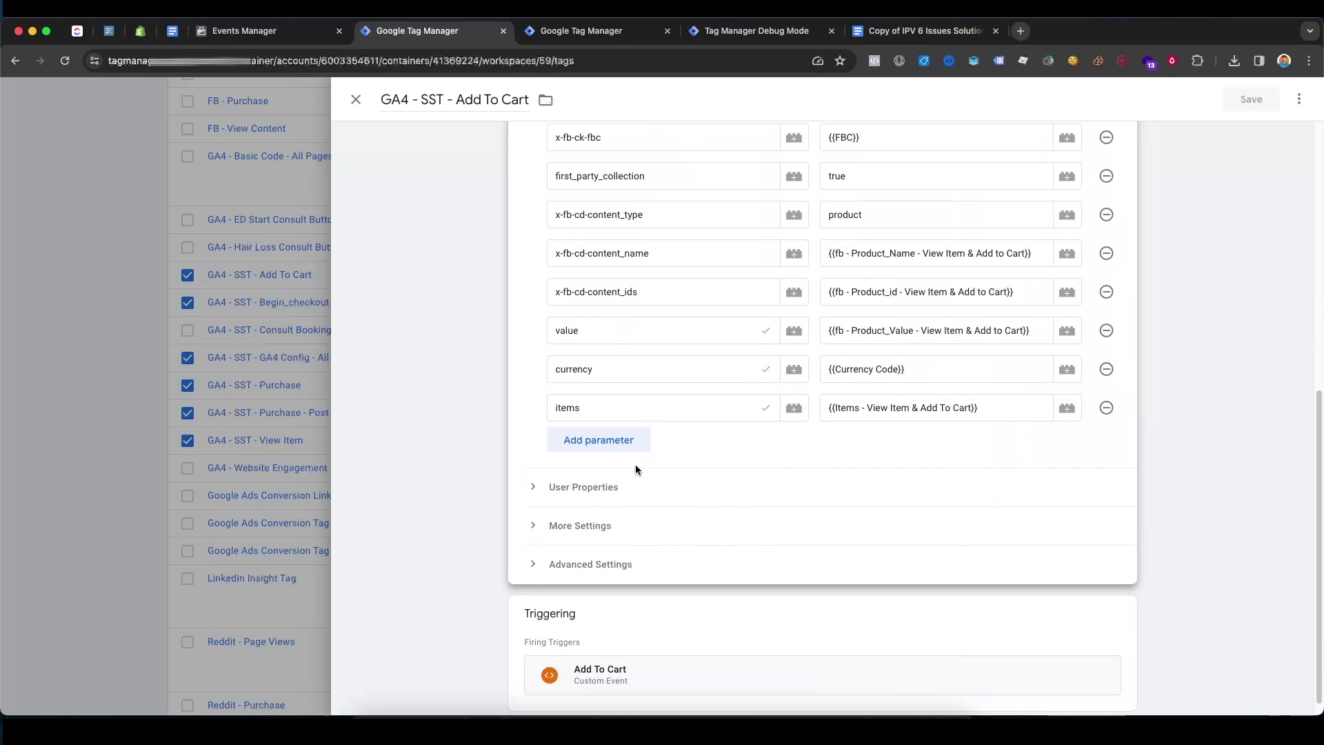
left_click(606, 445)
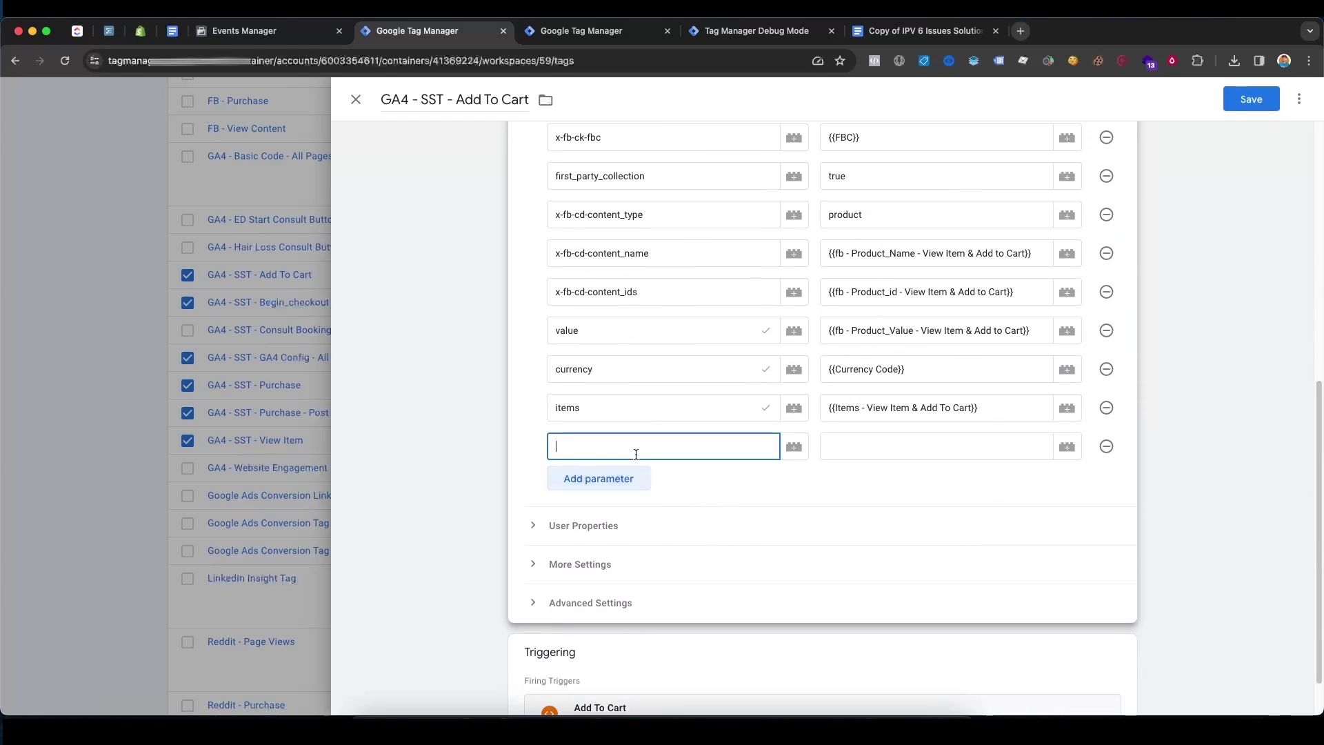
Copy the client_ip_address parameter name from the solution doc for the new row.
left_click(879, 40)
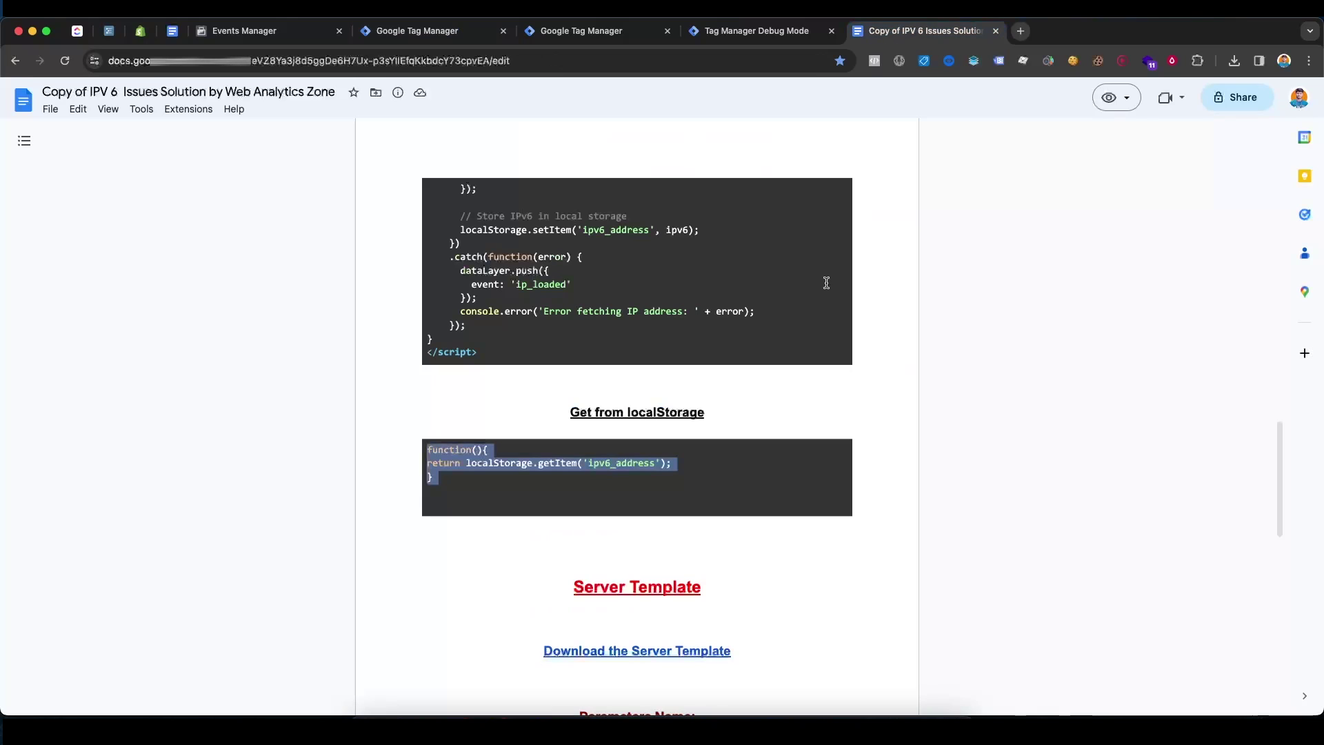
scroll(824, 281, "down", 5)
left_click_drag(565, 429, 709, 432)
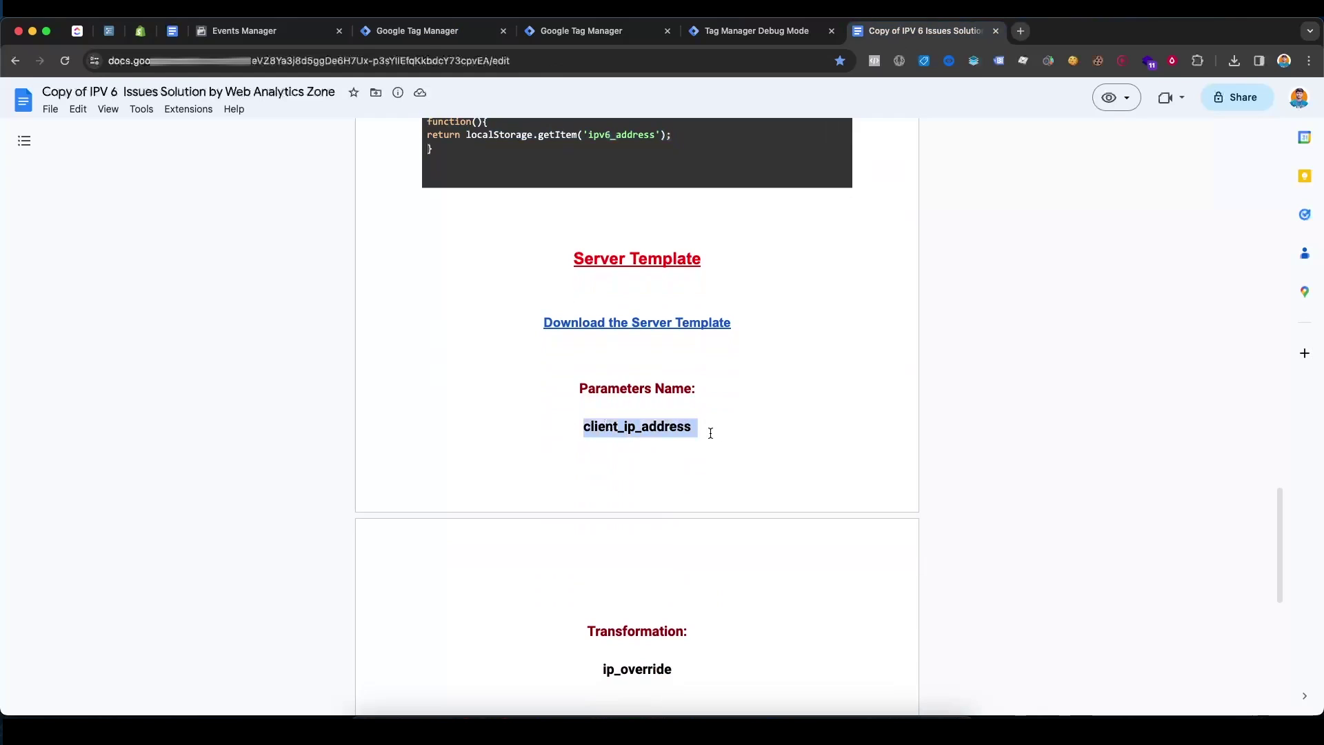
right_click(672, 430)
left_click(697, 446)
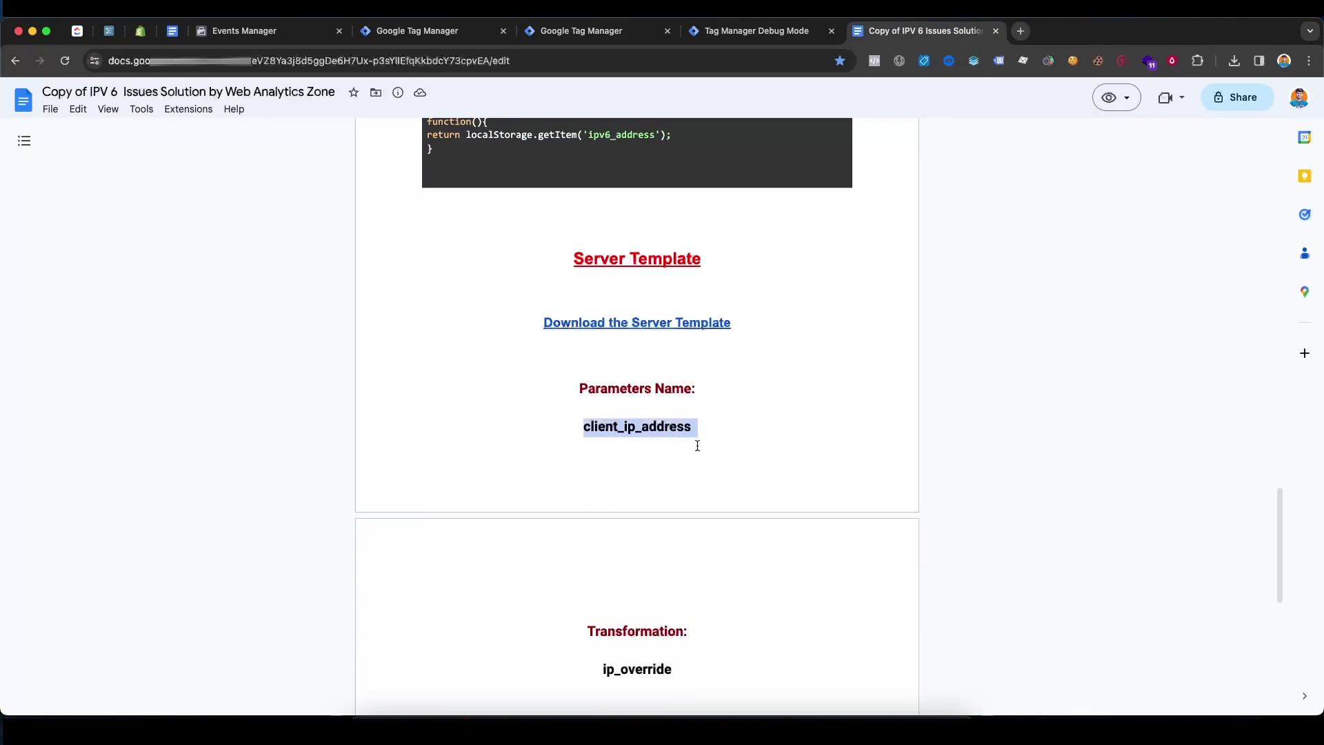
left_click(587, 34)
left_click(441, 35)
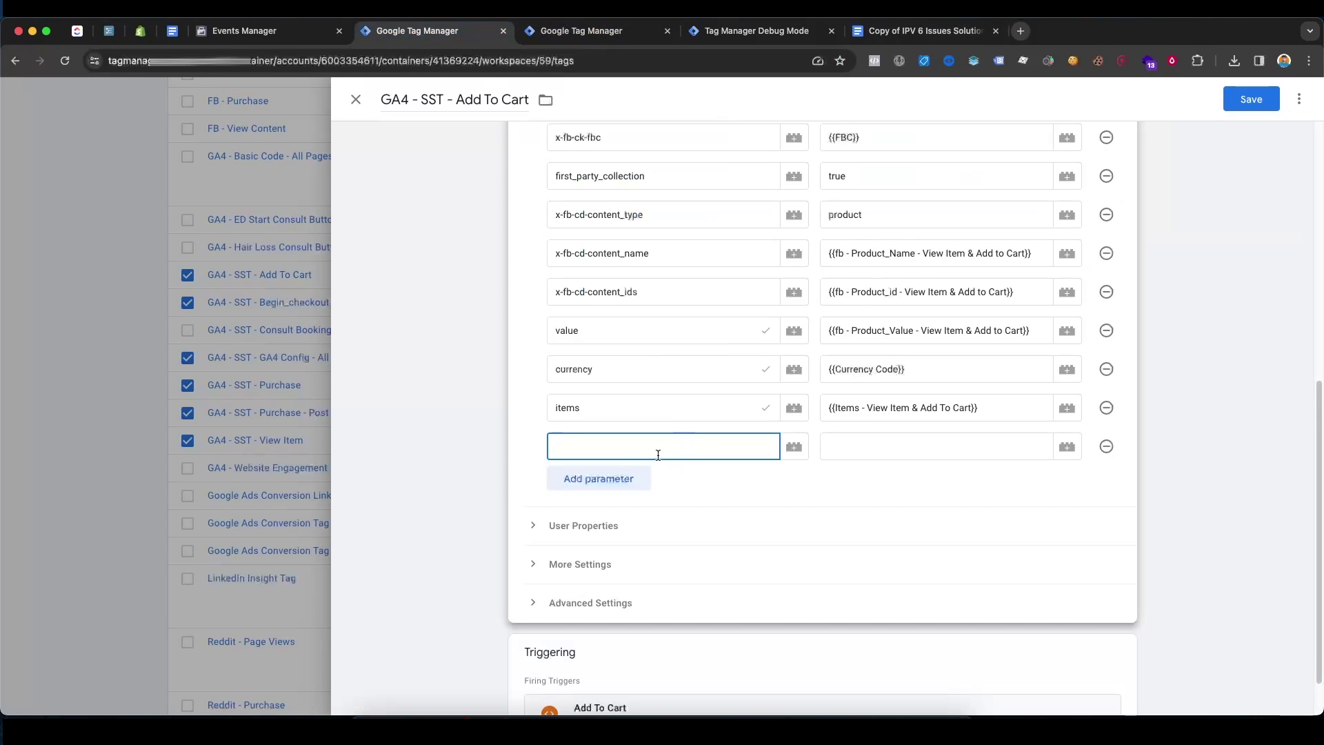
Set the parameter value to the {{IPV4 to IPV 6}} variable and save the tag.
left_click(886, 452)
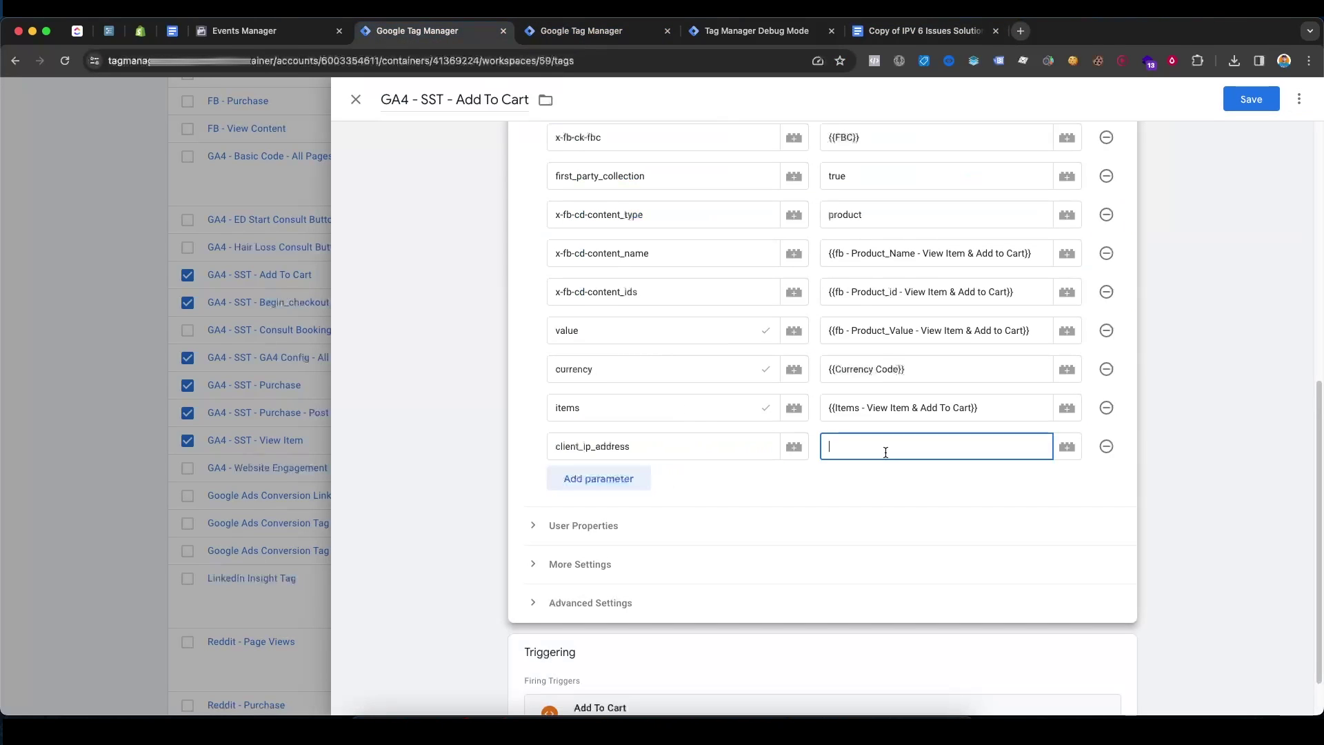
left_click(1067, 446)
left_click(1199, 100)
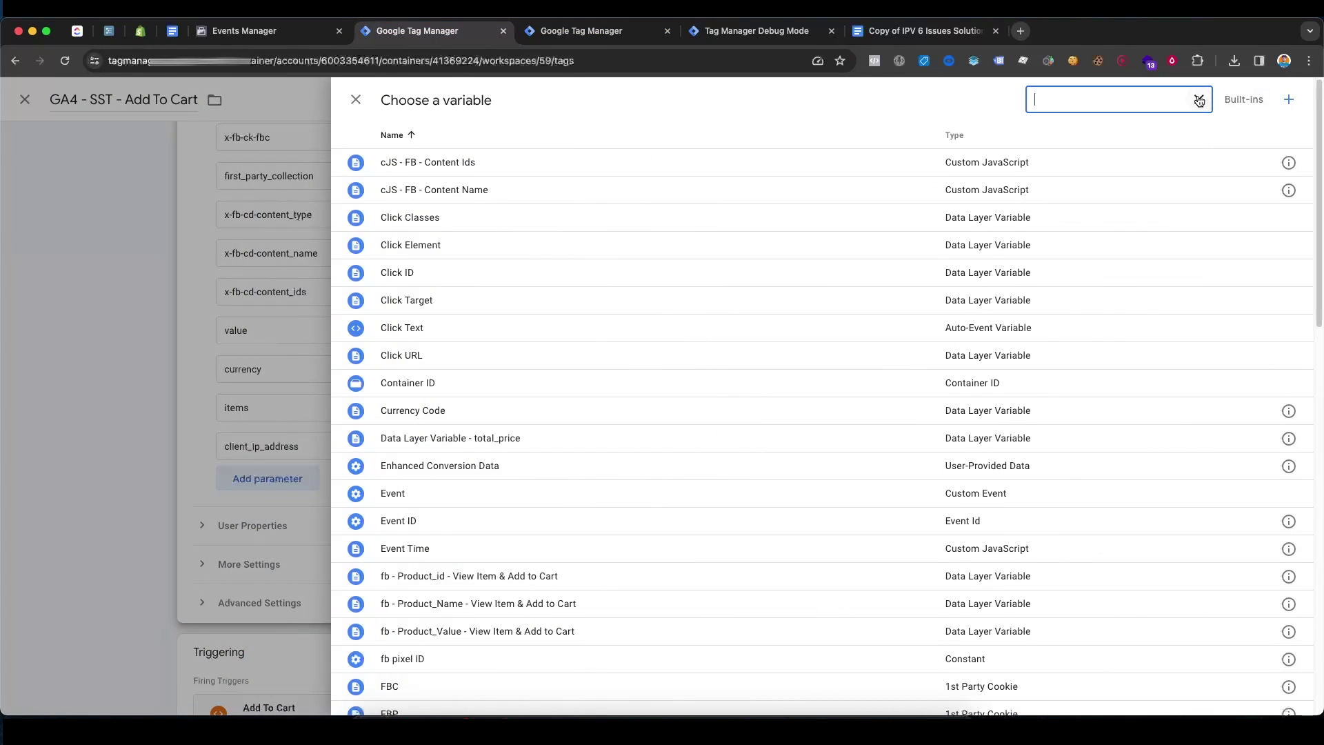
type("ip")
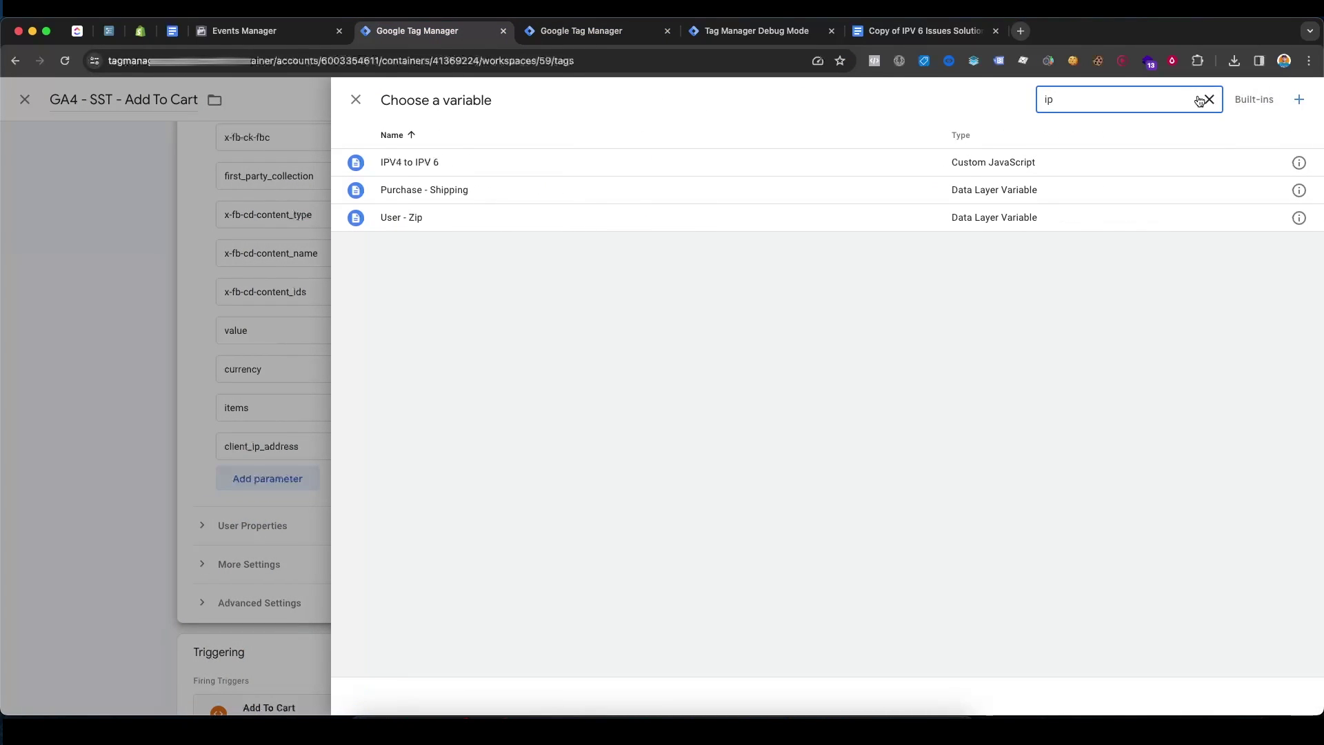
left_click(654, 162)
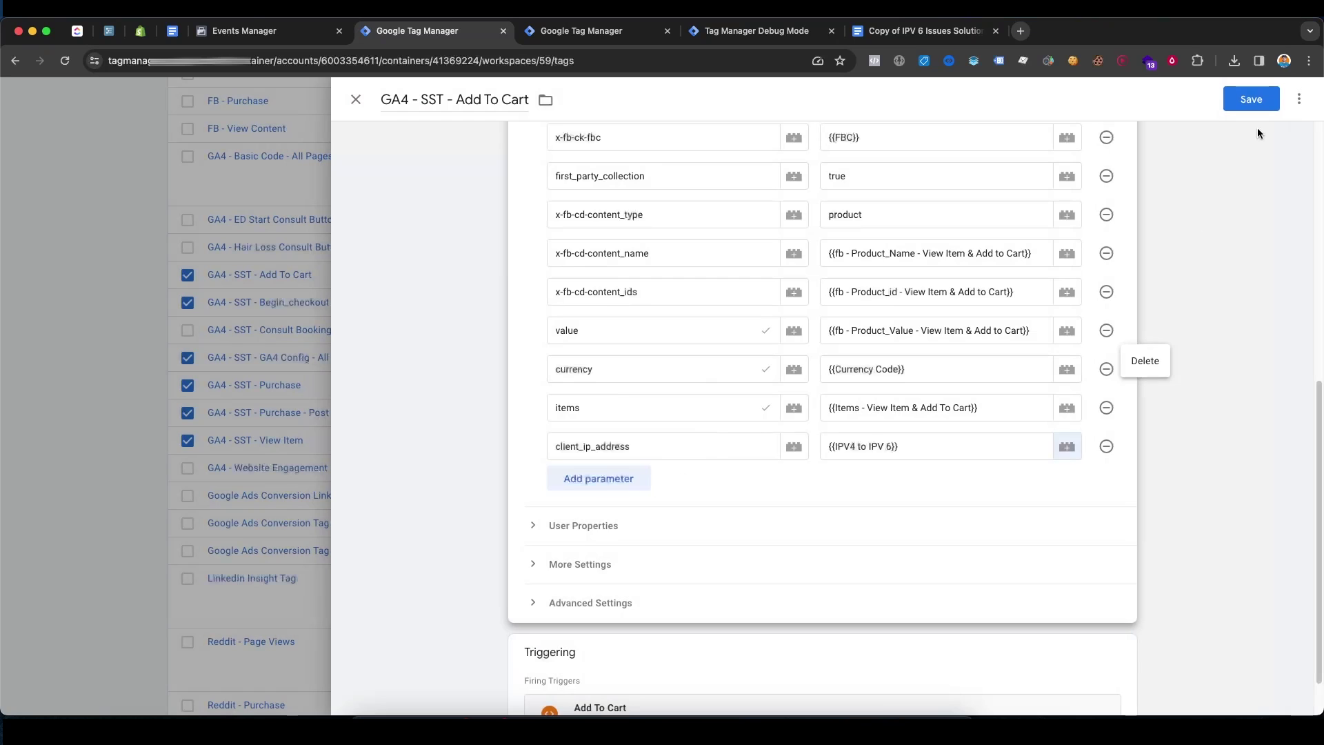
left_click(1257, 101)
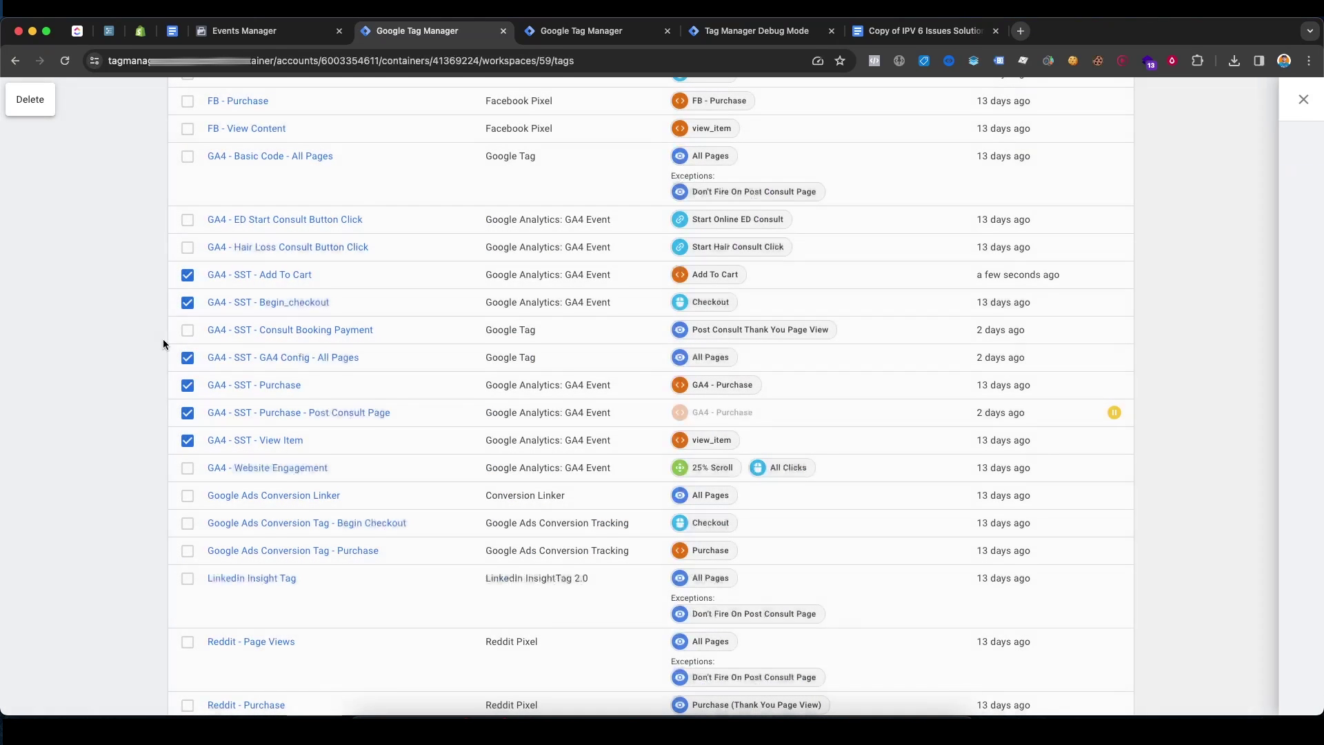
In the GA4 - SST - Begin_checkout tag, set client_ip_address to {{IPV4 to IPV 6}} and save.
left_click(287, 304)
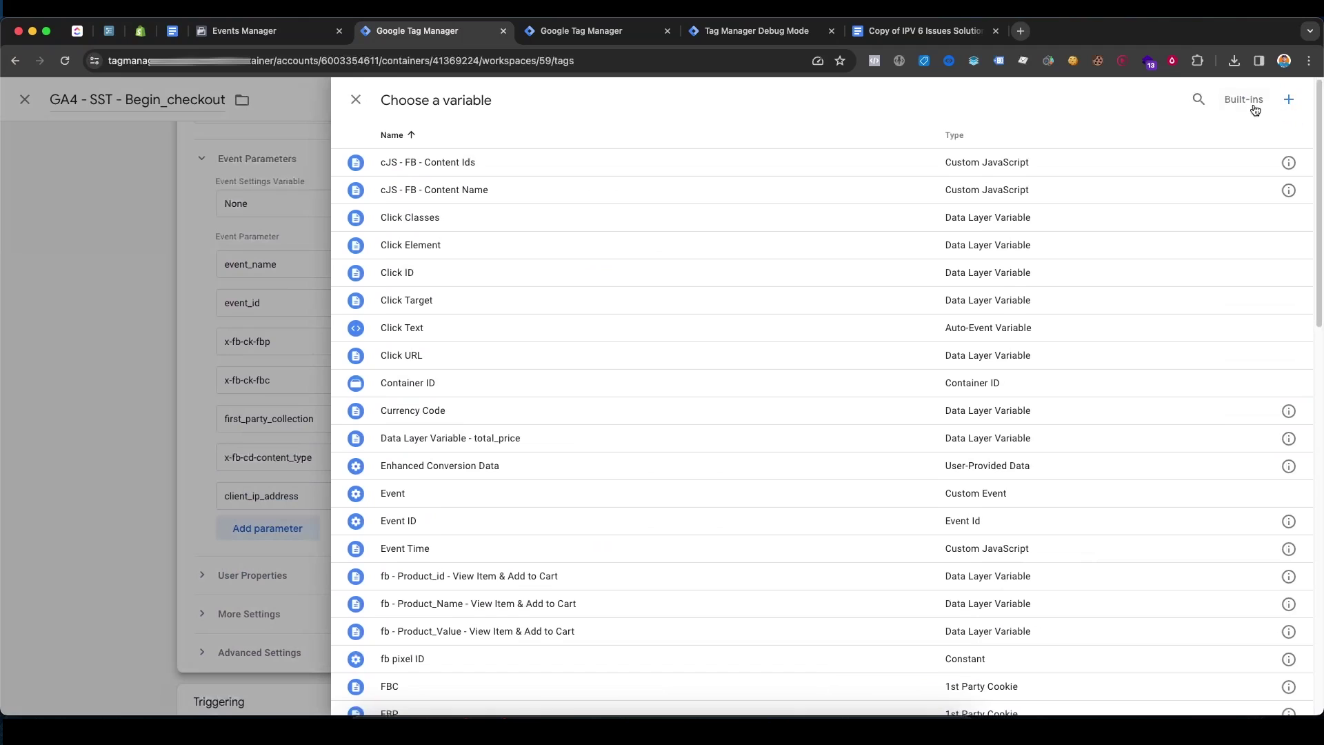
left_click(1198, 107)
type("ipv")
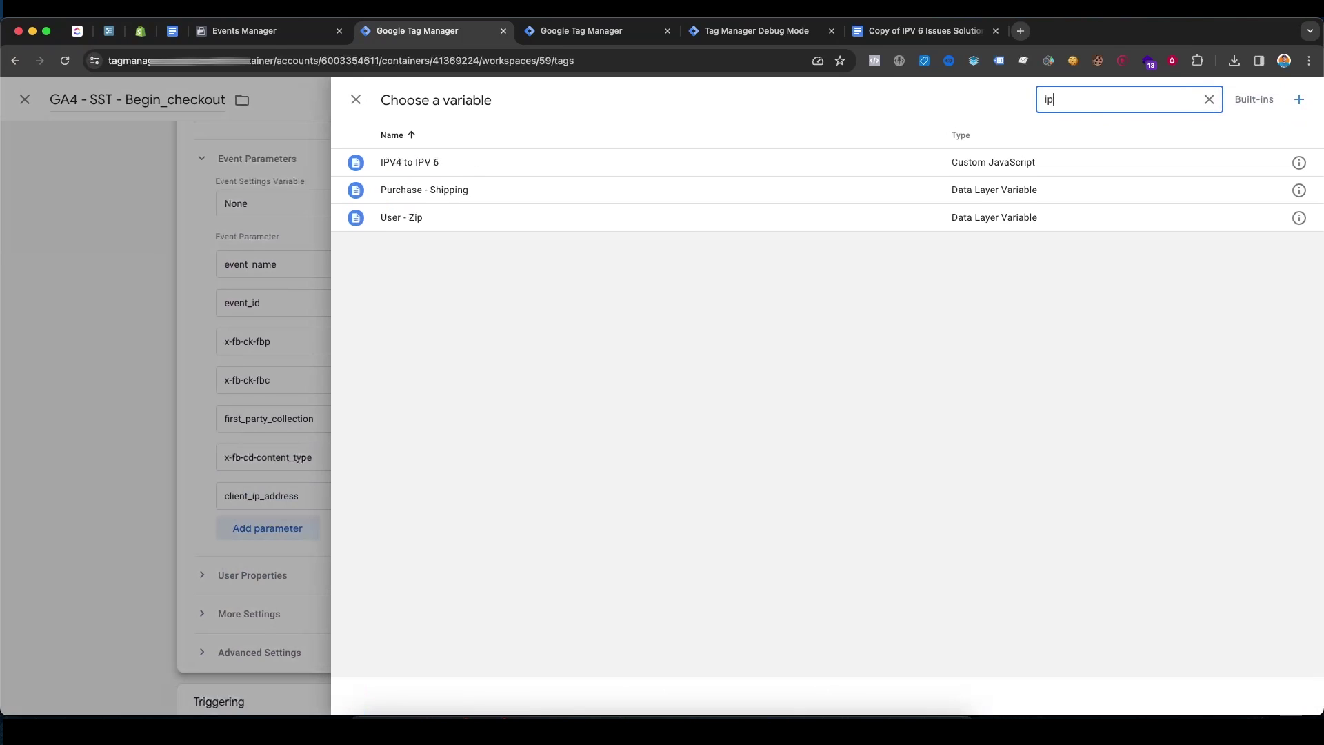
left_click(876, 161)
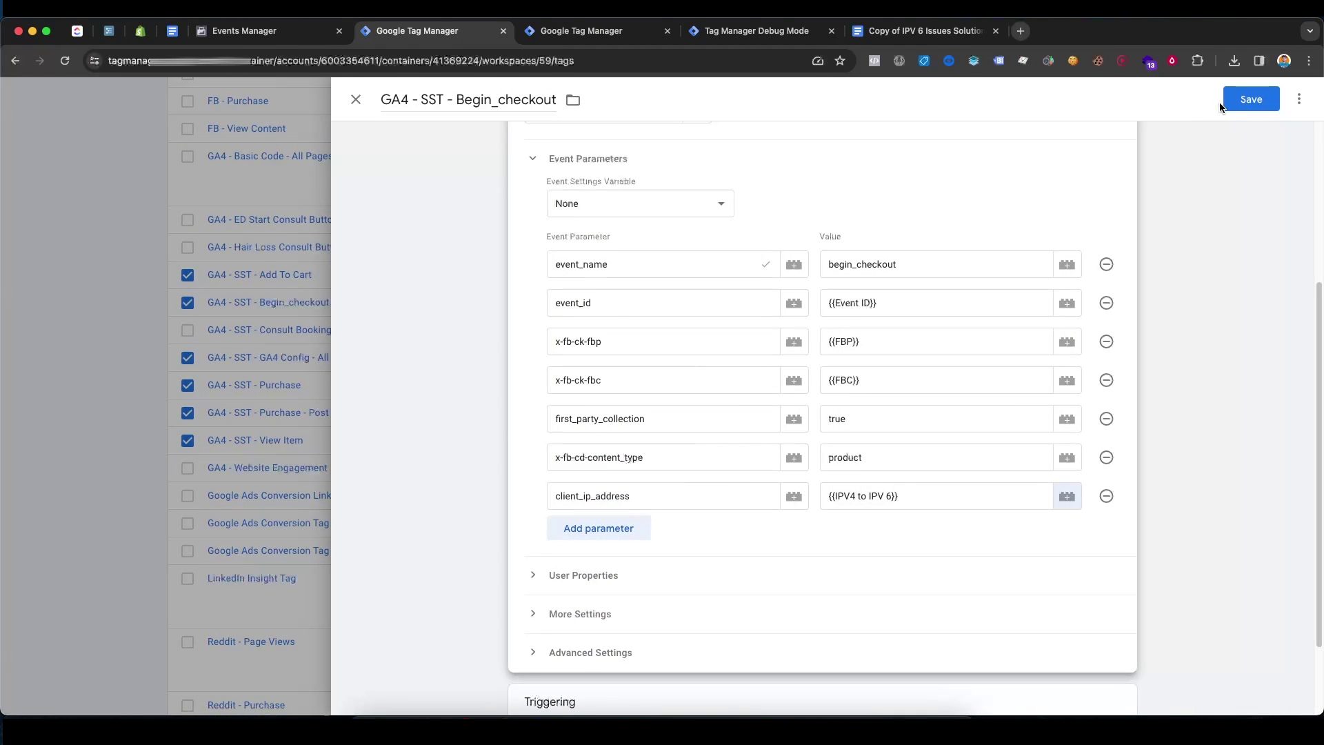
left_click(1251, 99)
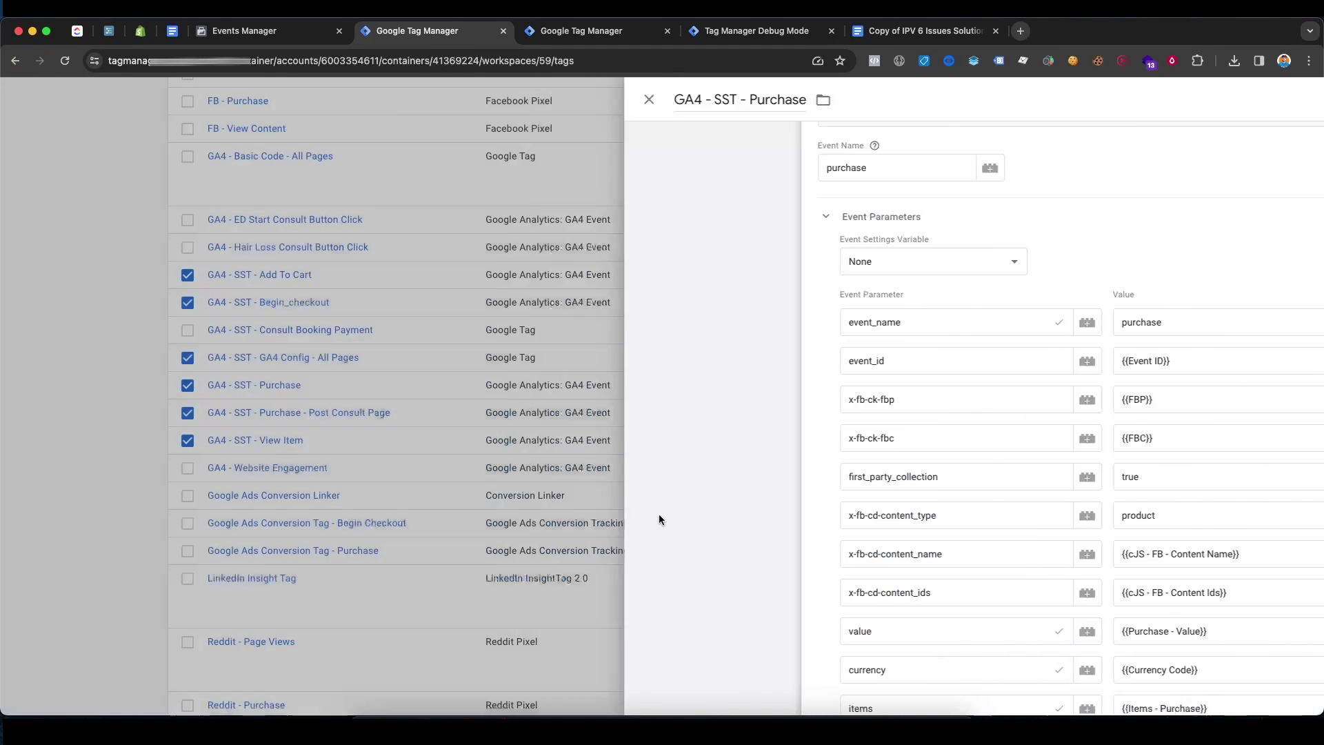
Add a client_ip_address parameter with value {{IPV4 to IPV 6}} to the GA4 - SST - Purchase tag and save.
scroll(289, 347, "down", 1)
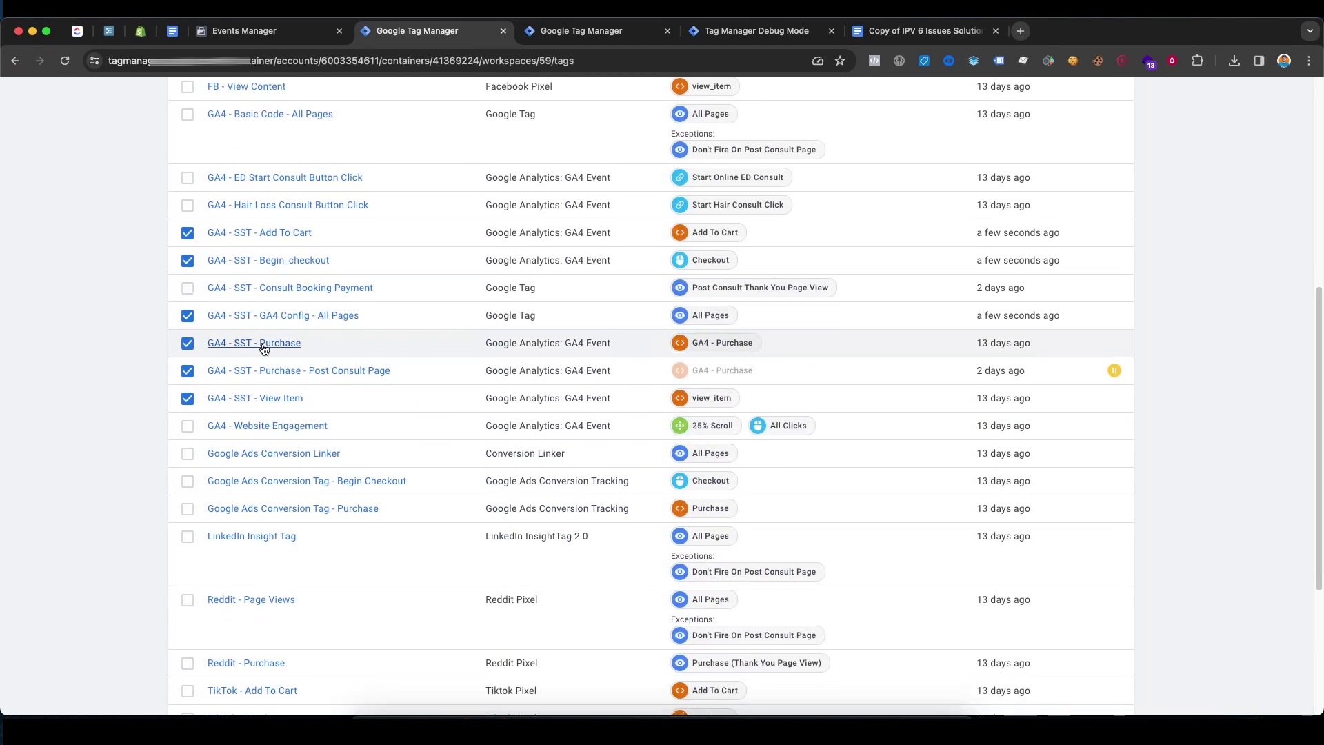
left_click(260, 343)
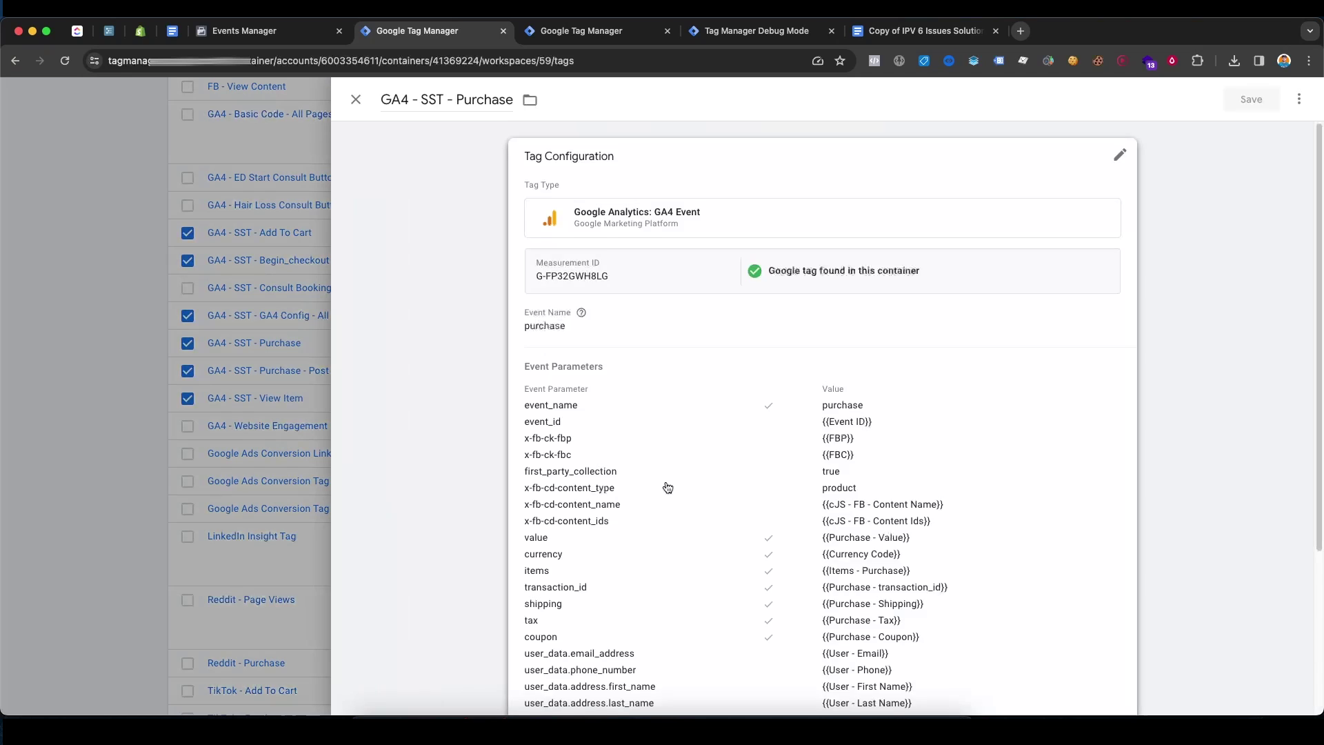
scroll(665, 487, "down", 3)
left_click(639, 482)
scroll(694, 473, "down", 10)
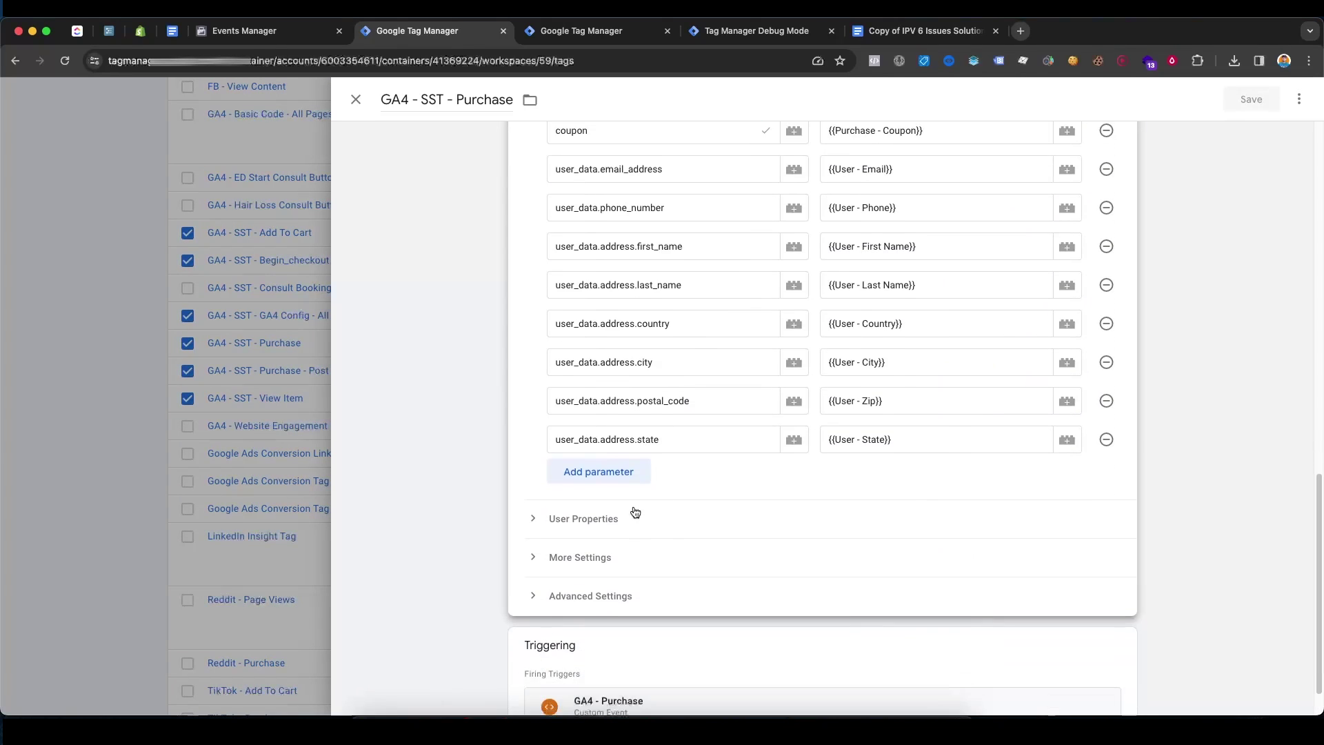
left_click(598, 458)
type("client_ip_address")
left_click(878, 468)
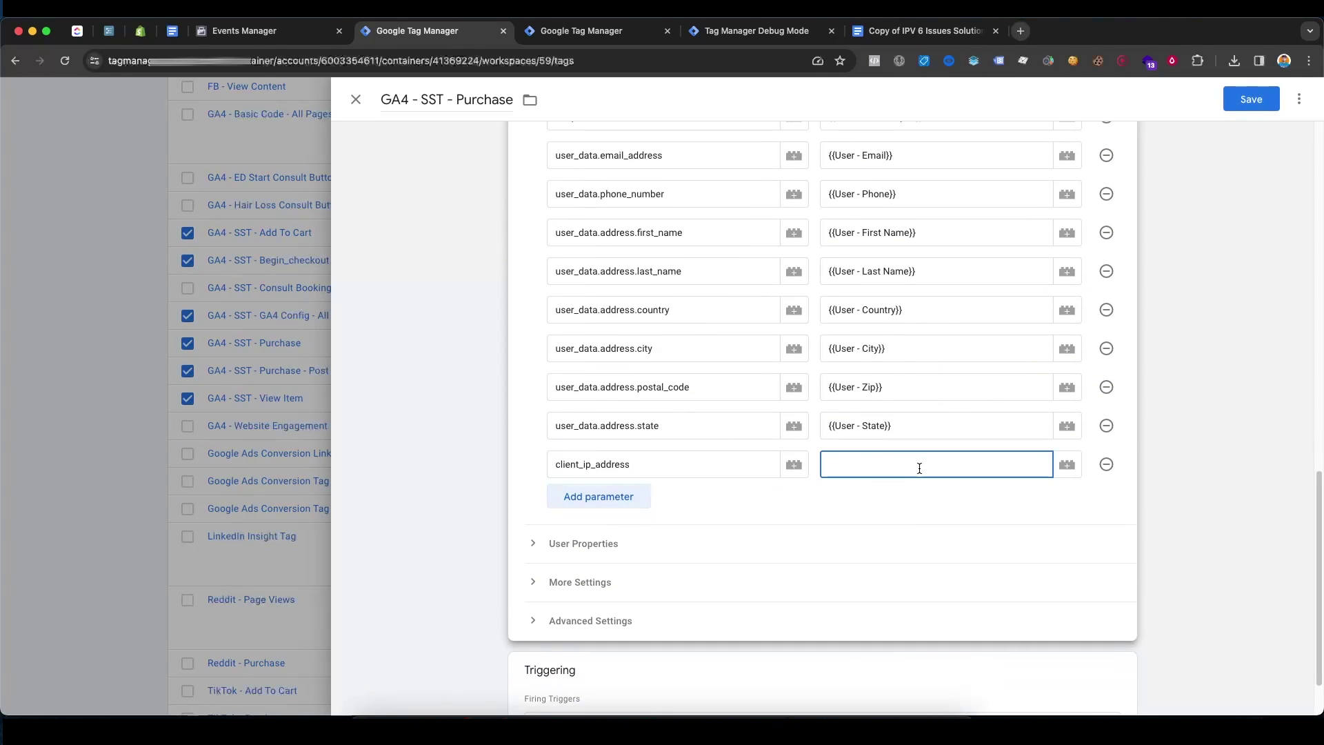
type("{{ipv")
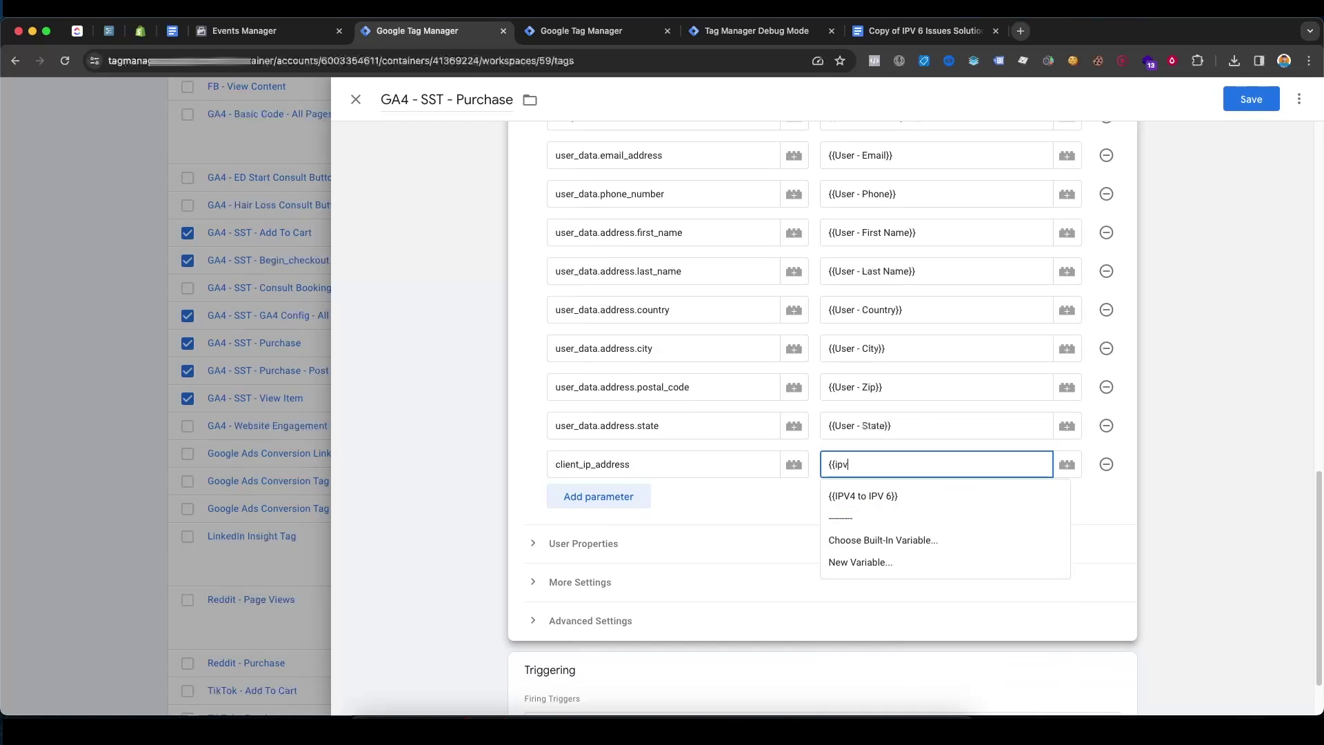
left_click(897, 496)
left_click(1251, 98)
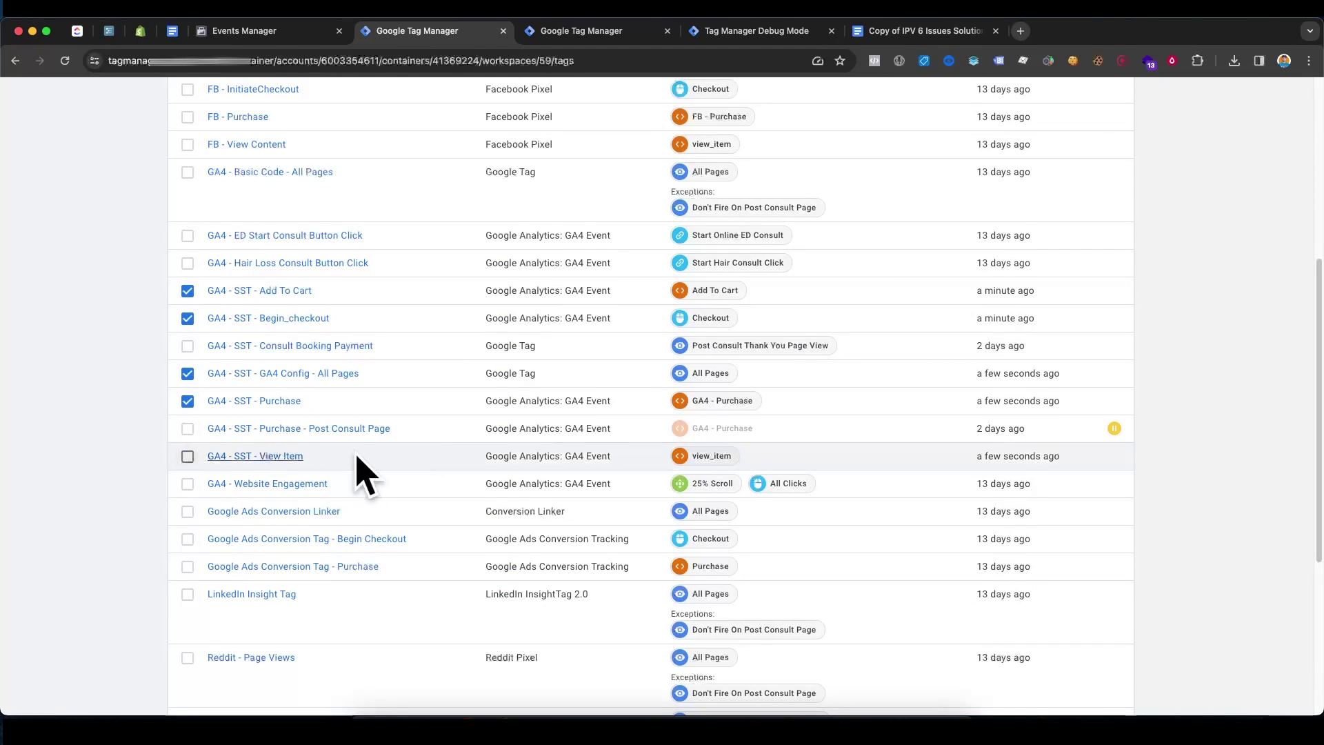
Uncheck the Purchase, GA4 Config - All Pages, Begin_checkout and Add To Cart tags.
left_click(187, 401)
left_click(188, 373)
left_click(187, 318)
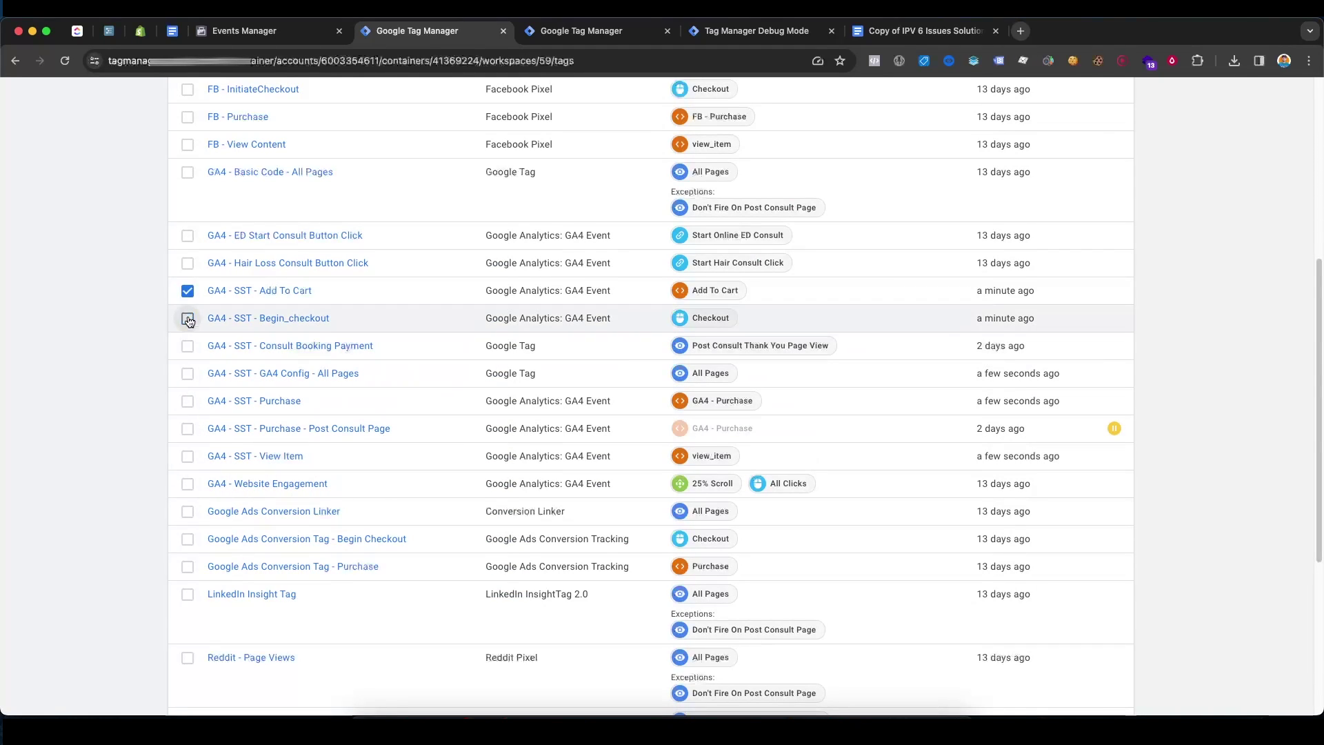
left_click(188, 290)
Submit the workspace changes and publish them to Live as Version 59.
scroll(110, 445, "up", 3)
scroll(112, 451, "up", 3)
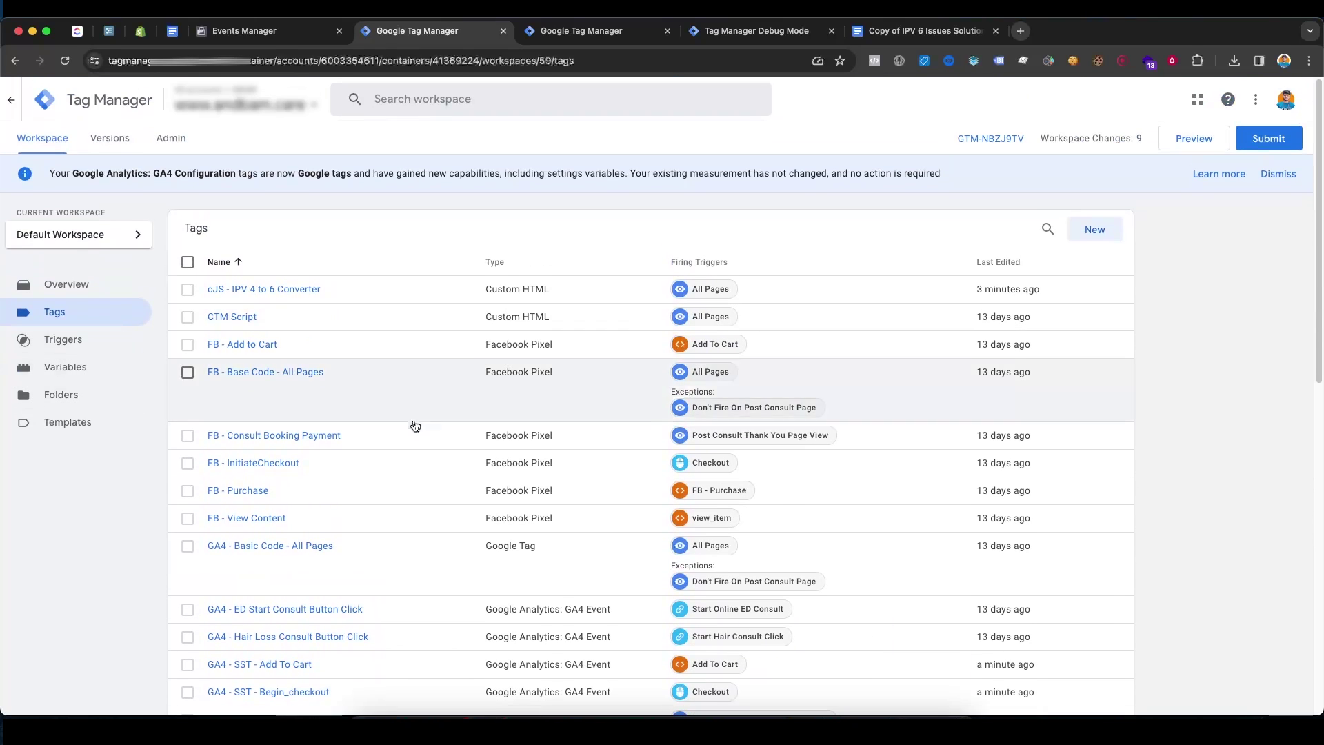
left_click(1278, 143)
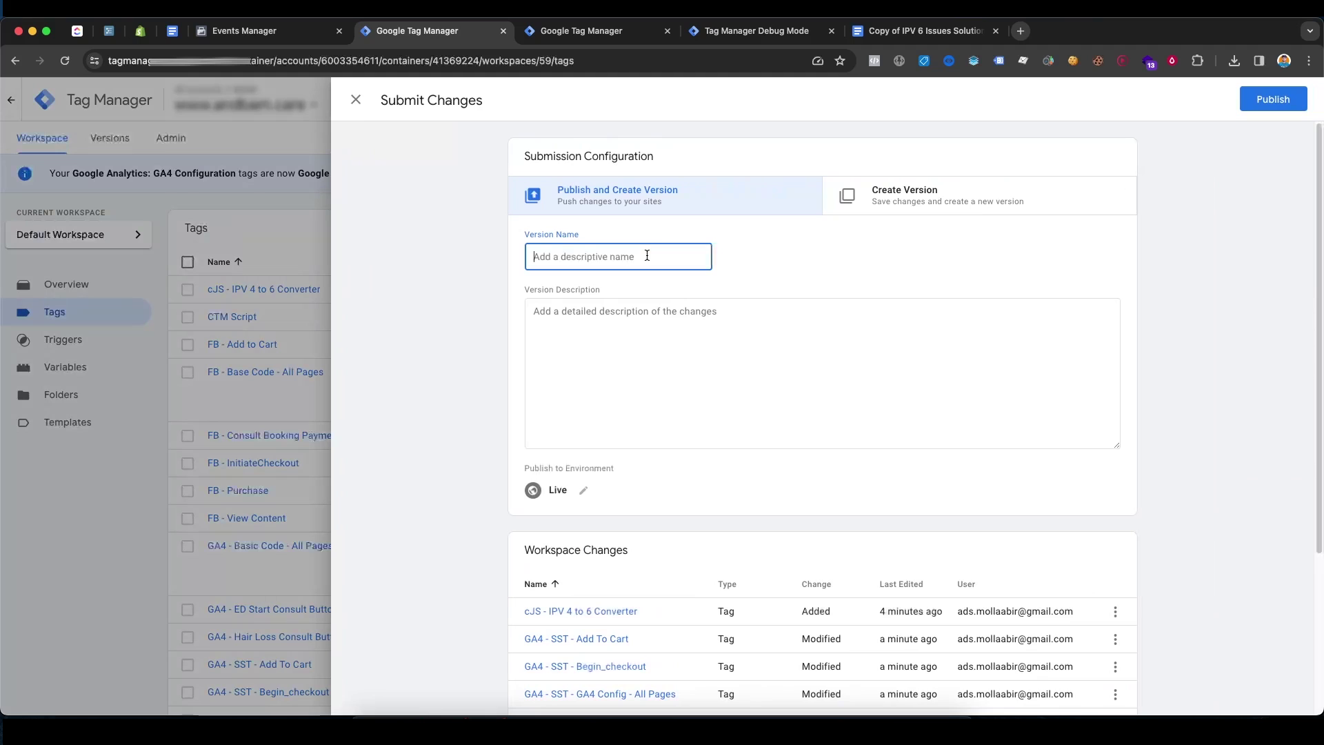
key("Escape")
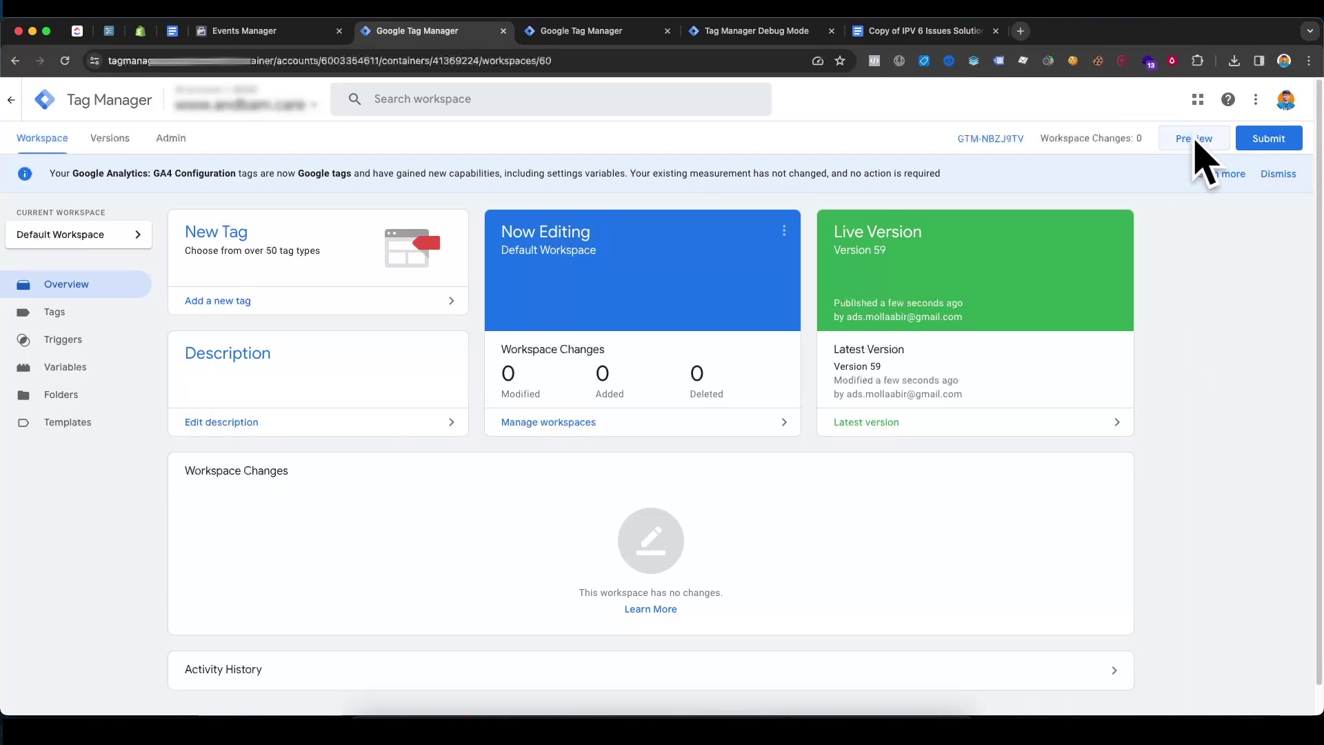
In Preview, check that dl_add_to_cart's IPV4 to IPV 6 variable returns an IPv6-mapped address.
left_click(1192, 141)
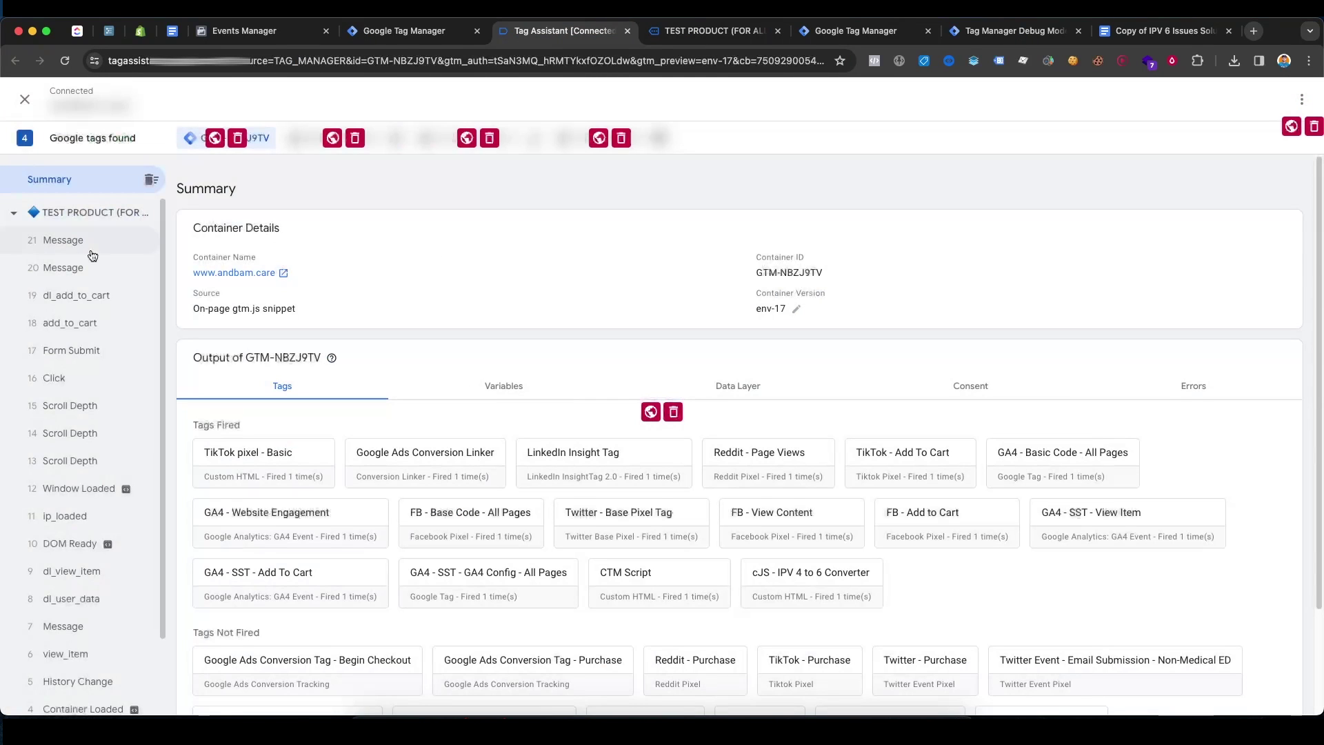
left_click(75, 296)
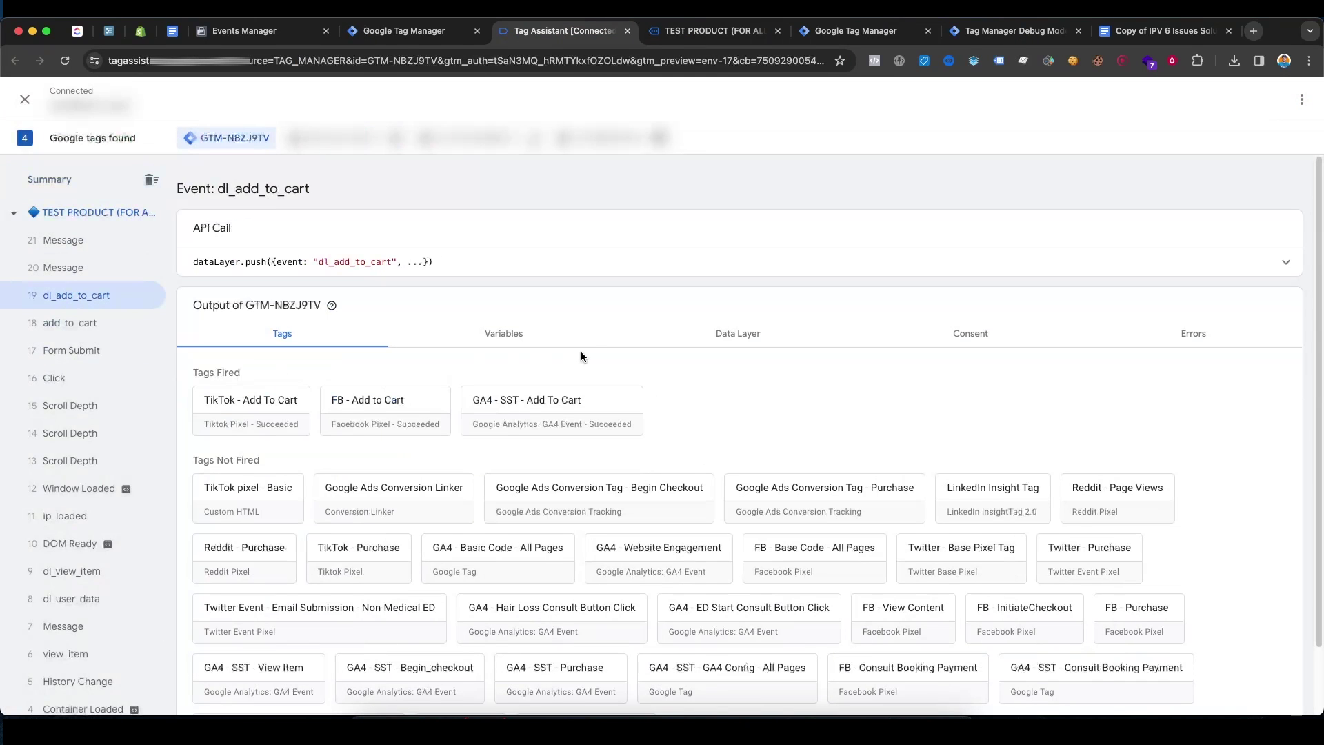
left_click(533, 343)
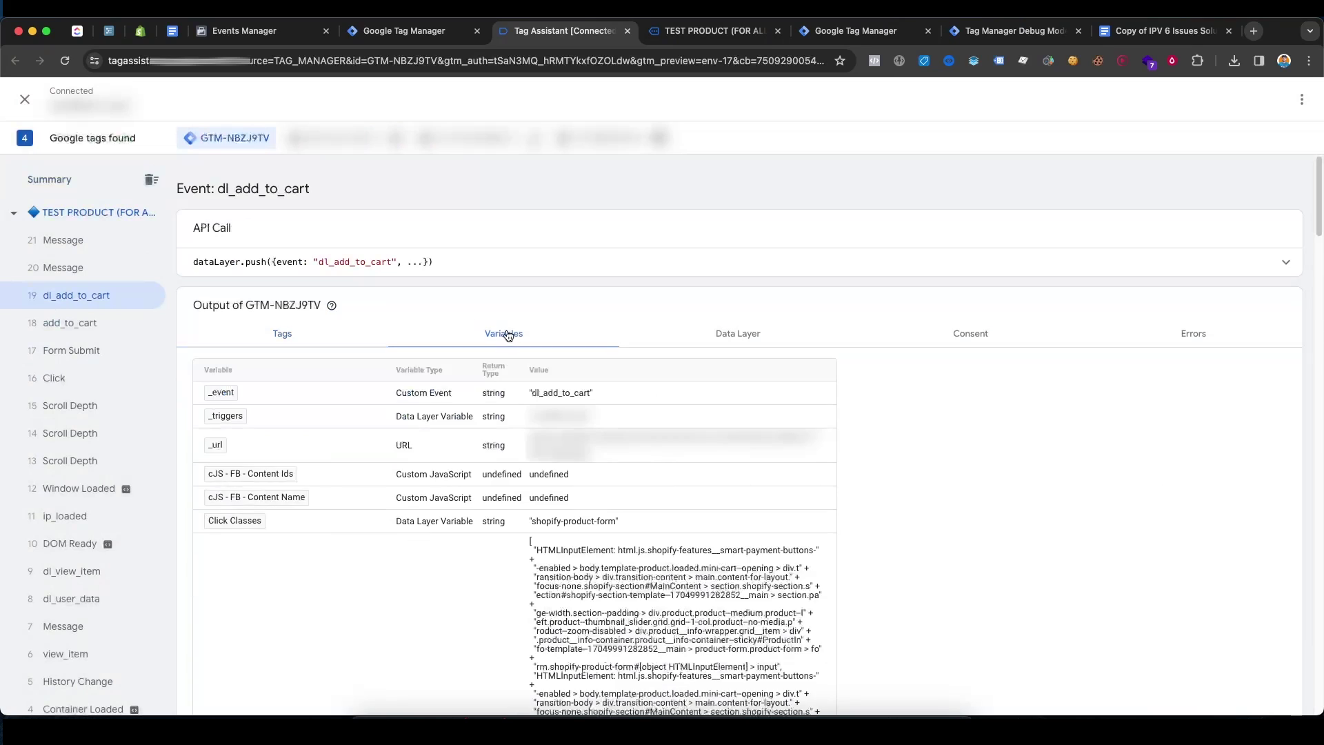
scroll(609, 325, "down", 10)
left_click(698, 291)
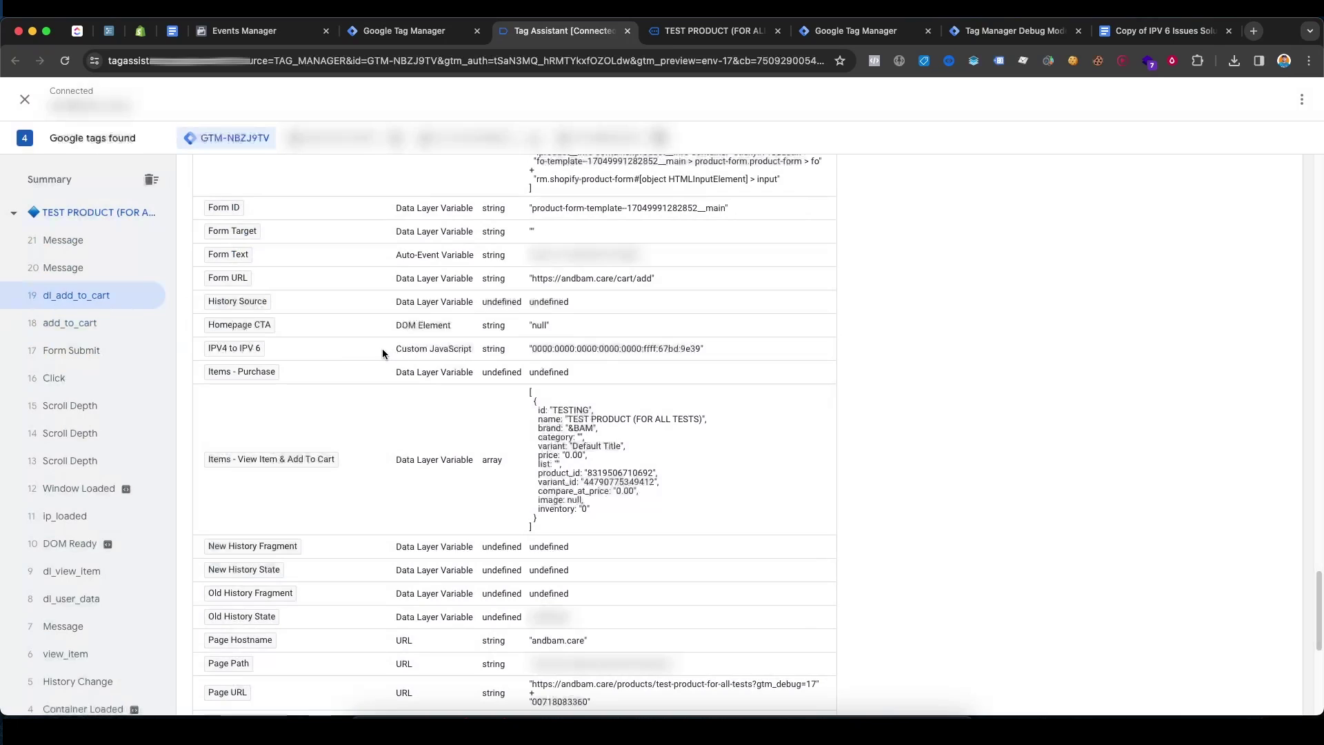
left_click_drag(382, 349, 708, 355)
left_click(535, 351)
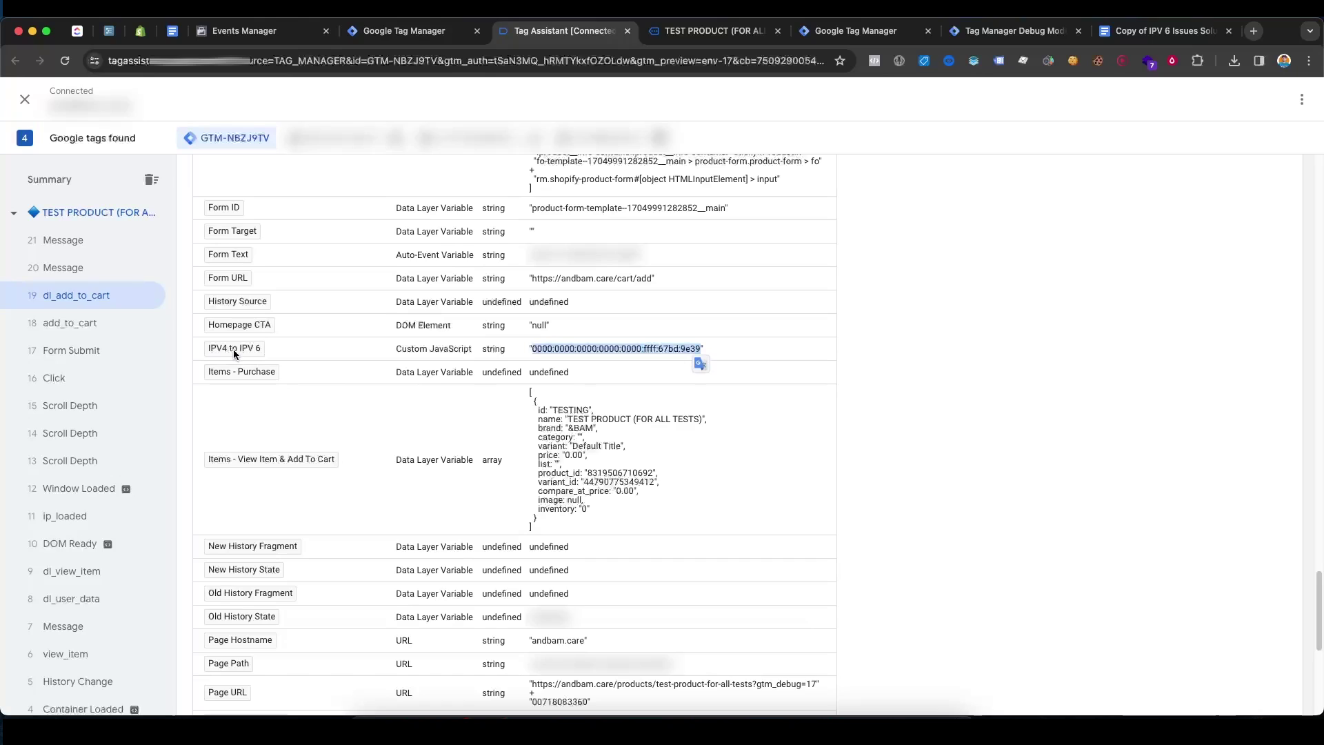
left_click(652, 346)
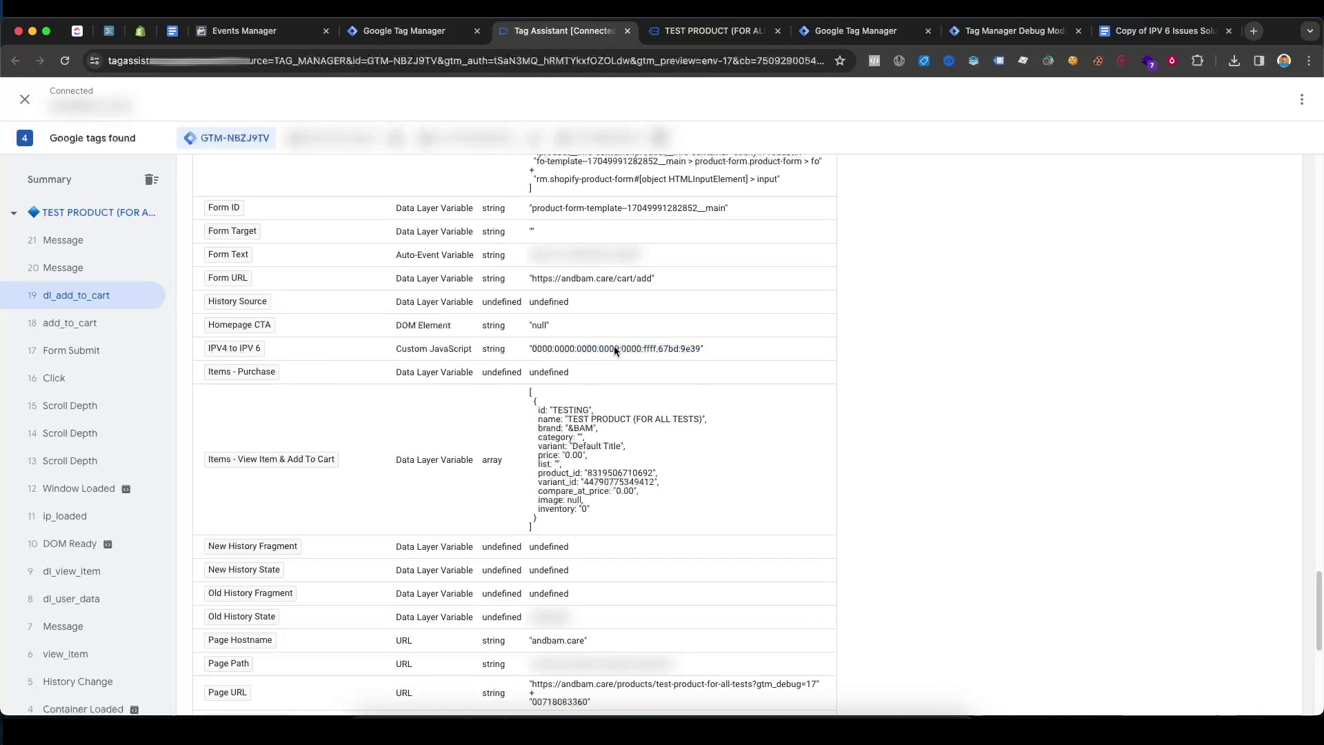
left_click(1011, 31)
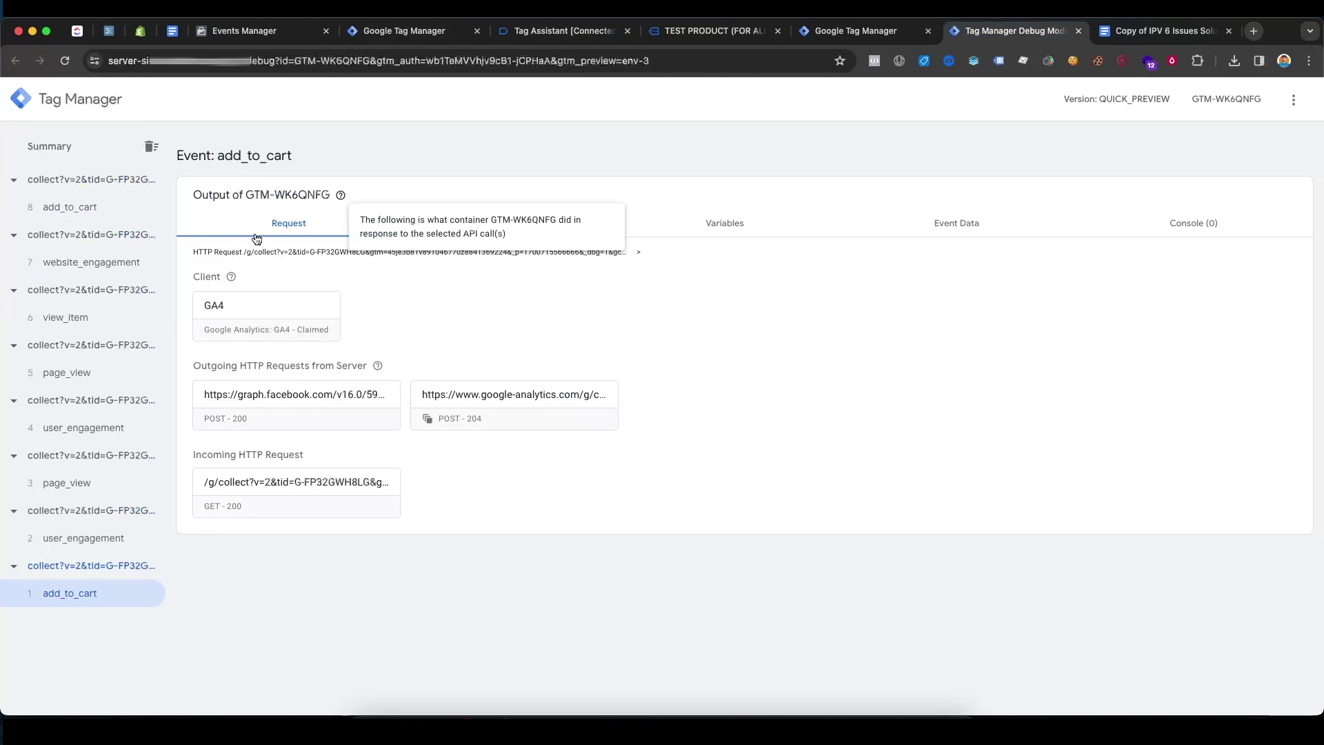
Open Event Data for server event 8 add_to_cart and find client_ip_address with its IPv6 value.
left_click(111, 214)
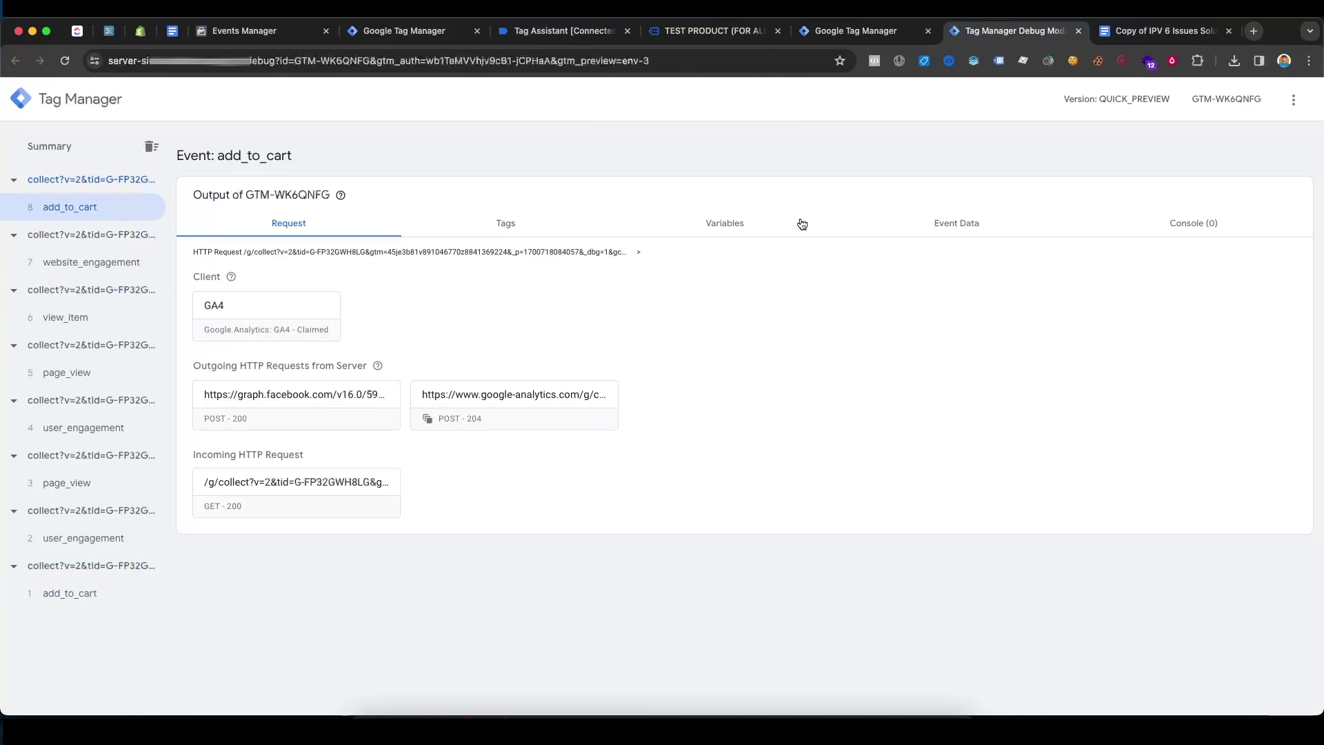
left_click(945, 230)
scroll(900, 400, "down", 3)
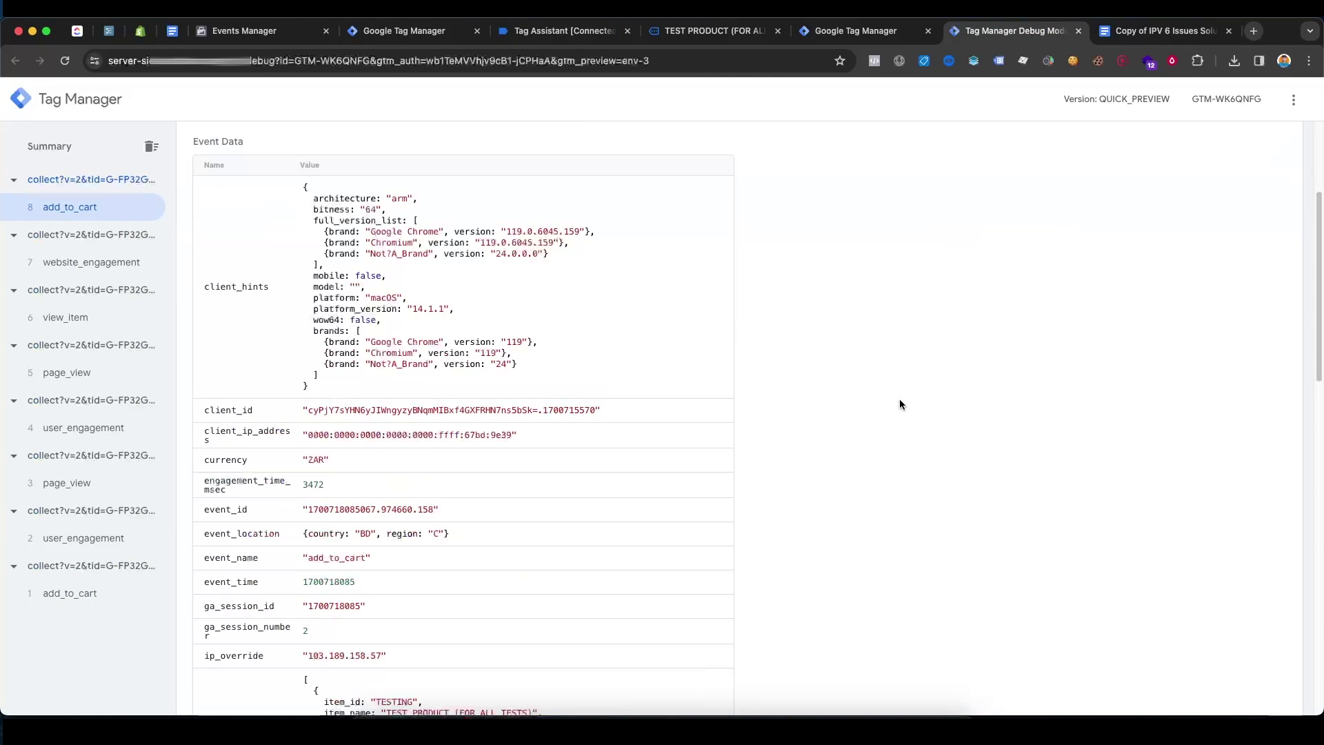
double_click(207, 436)
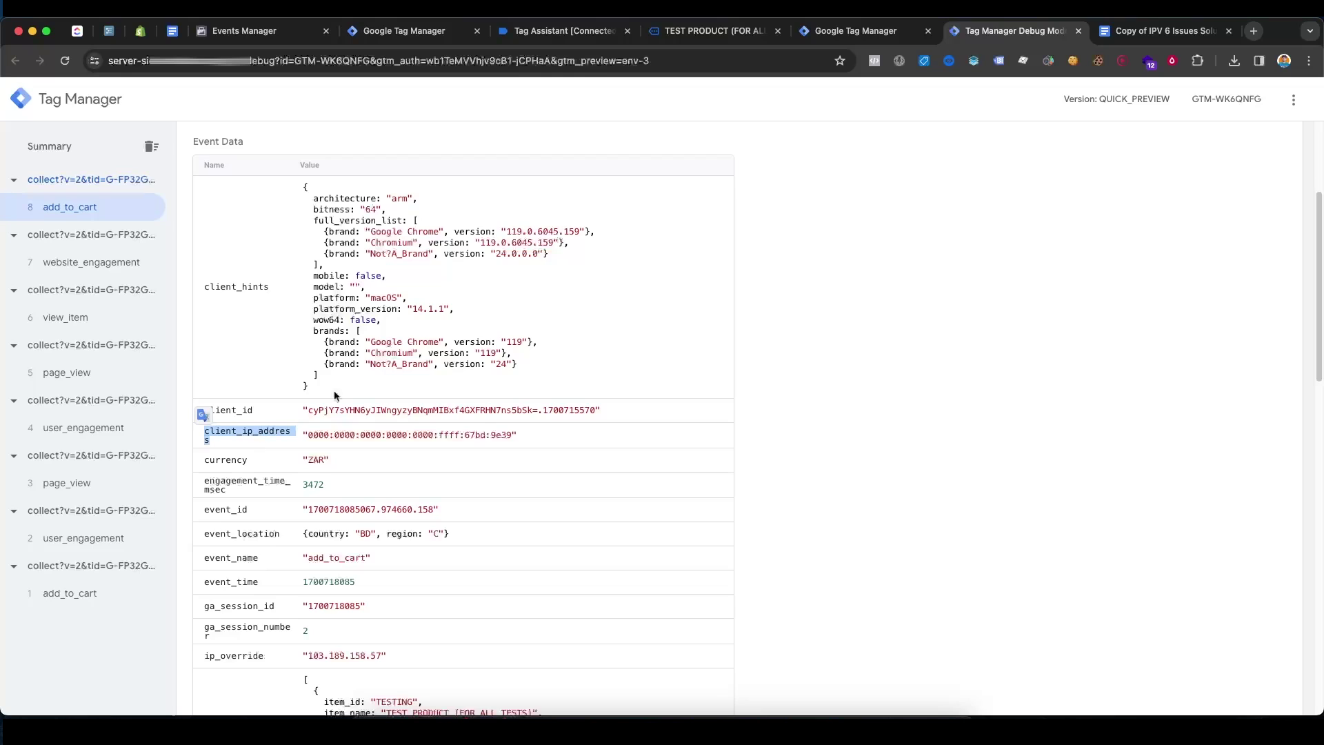
left_click(396, 32)
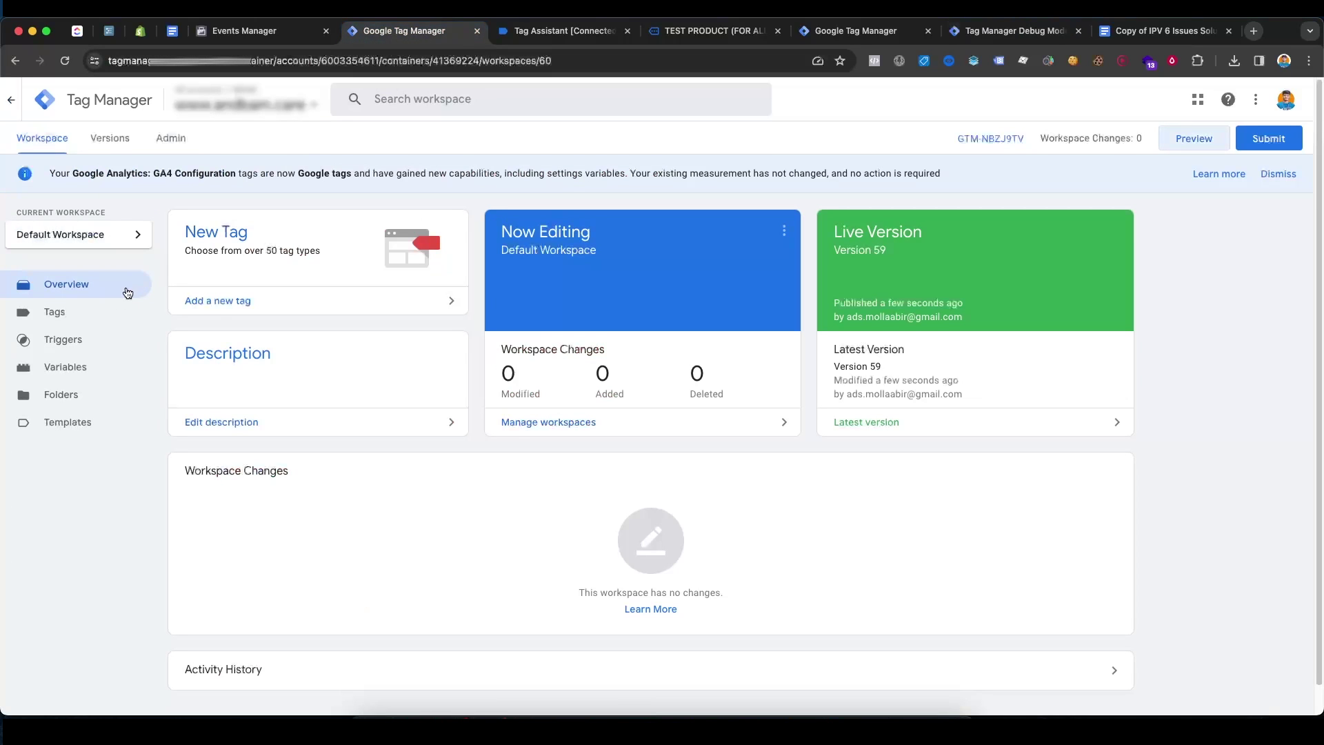
Review the GA4 - SST - Add To Cart tag's client_ip_address parameter set to {{IPV4 to IPV 6}}.
left_click(108, 312)
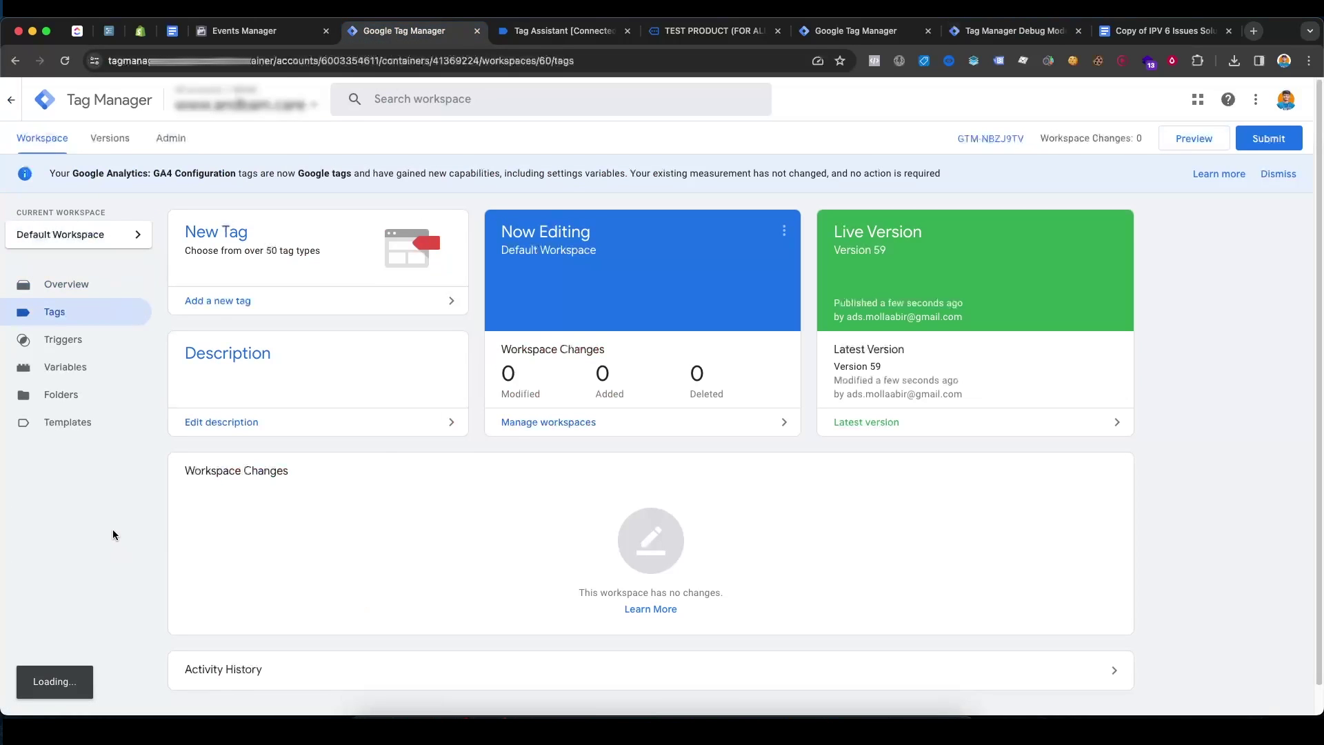
scroll(510, 420, "down", 3)
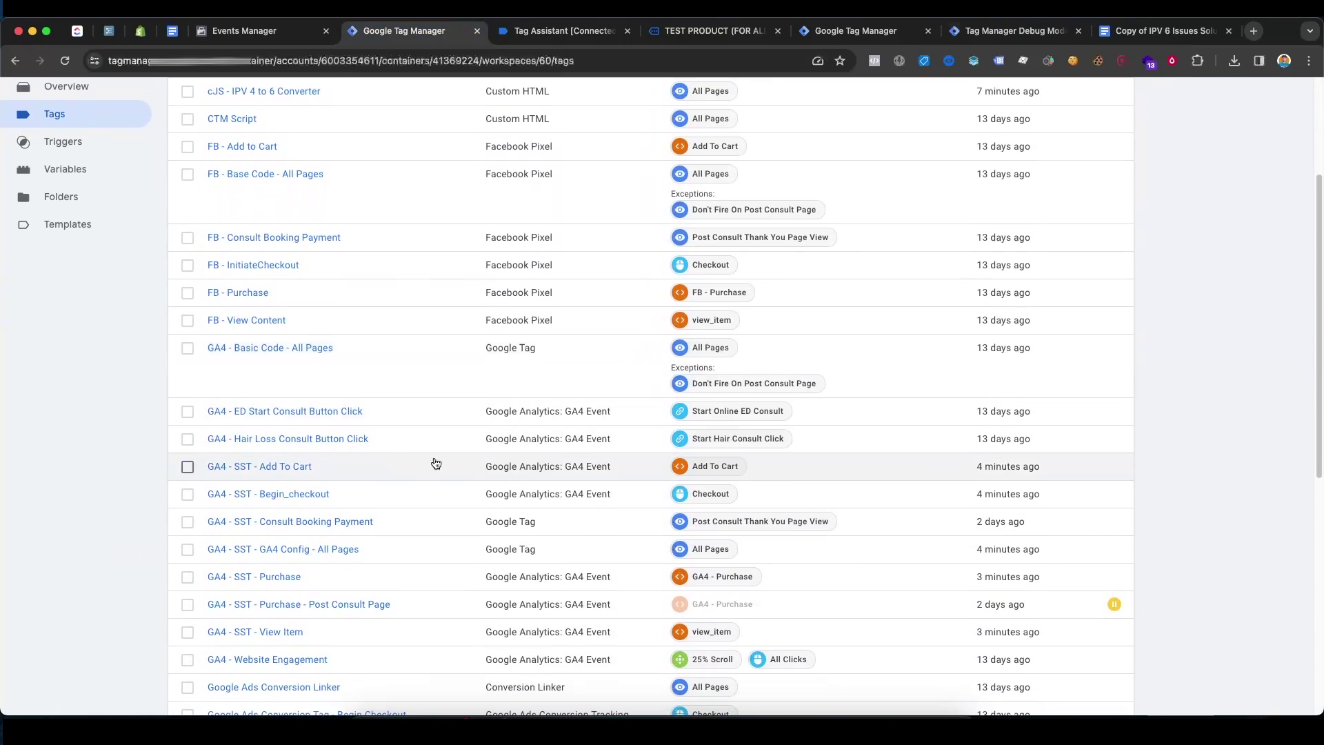
scroll(436, 463, "down", 1)
left_click(290, 409)
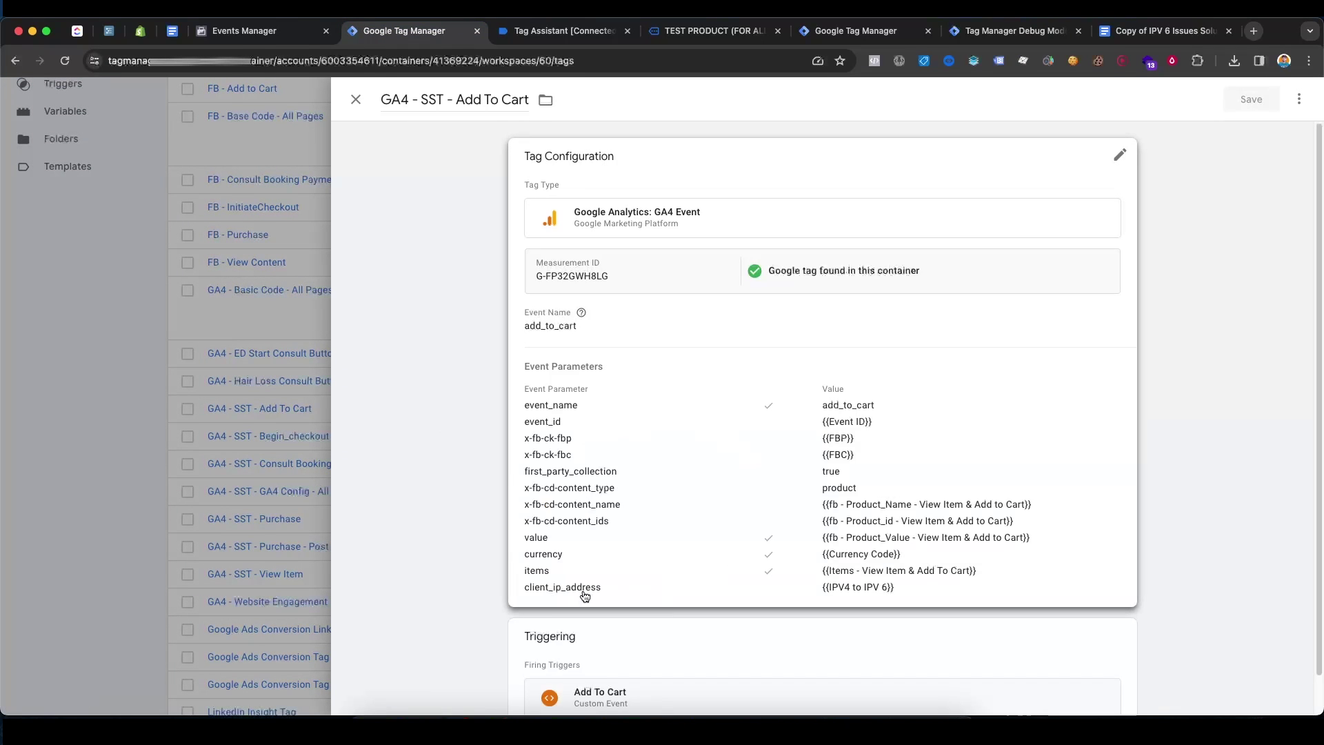
left_click(583, 595)
scroll(669, 575, "down", 3)
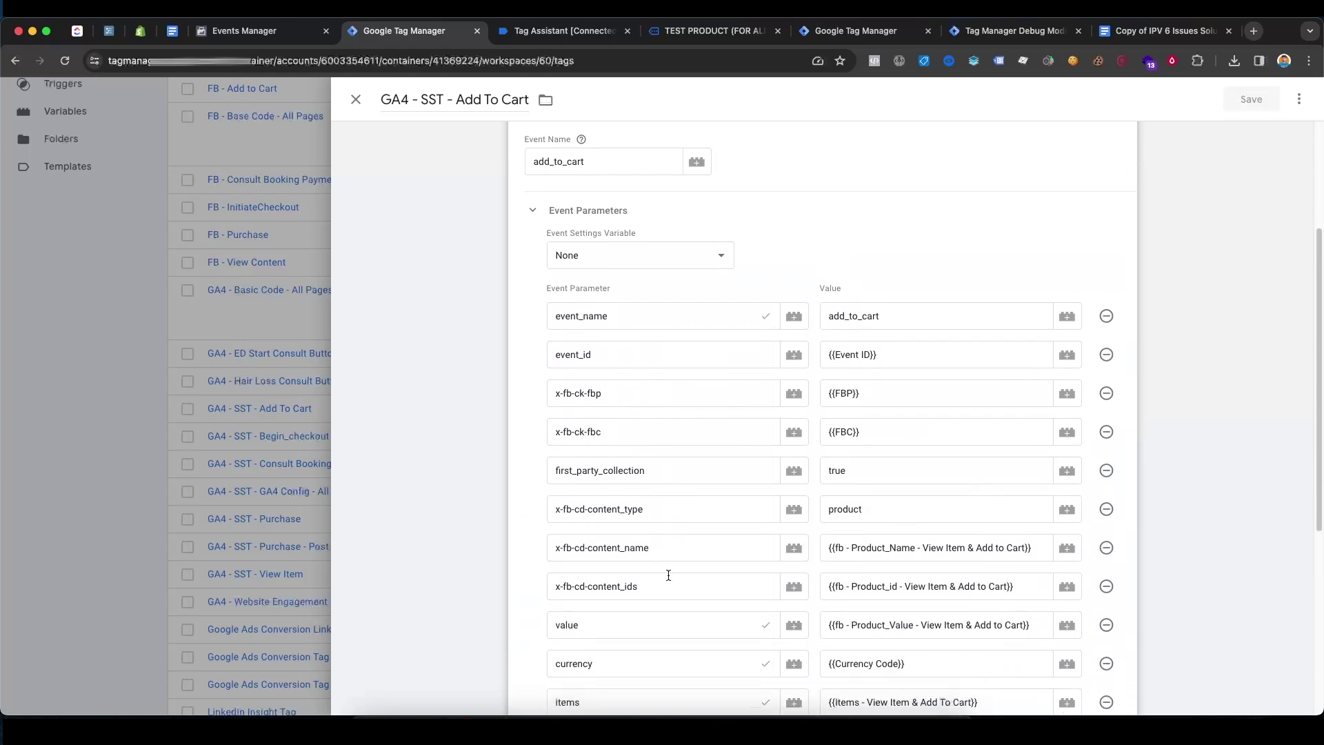
scroll(669, 575, "down", 5)
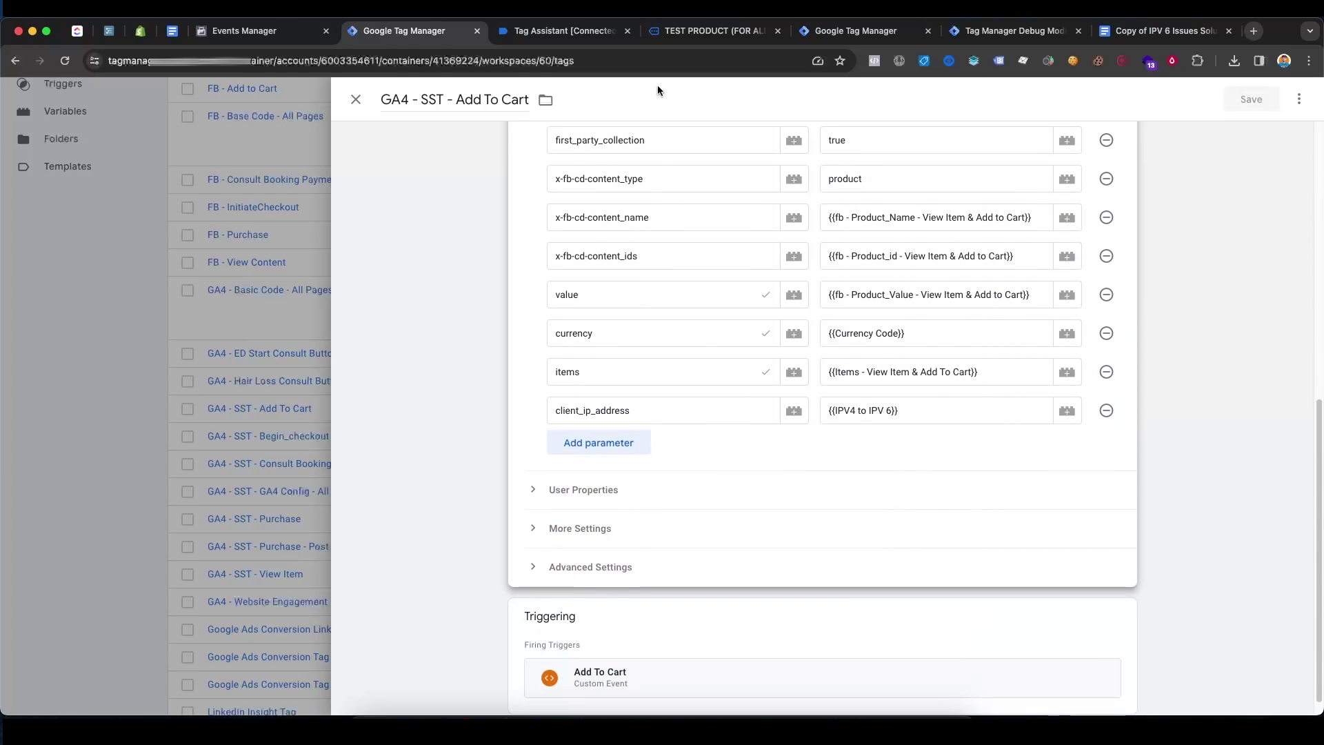
left_click(1008, 30)
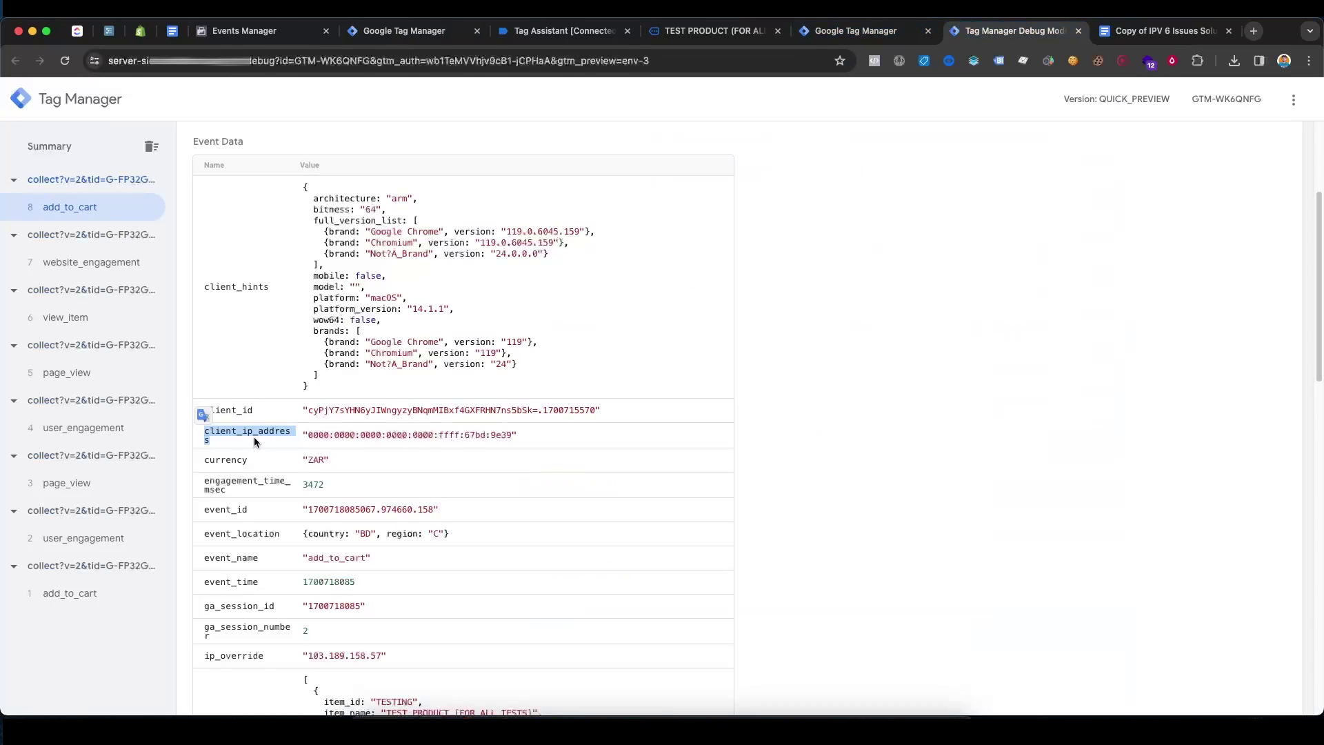
Select the client_ip_address key name in the add_to_cart Event Data and copy it.
double_click(231, 444)
left_click_drag(305, 434, 517, 435)
left_click(393, 434)
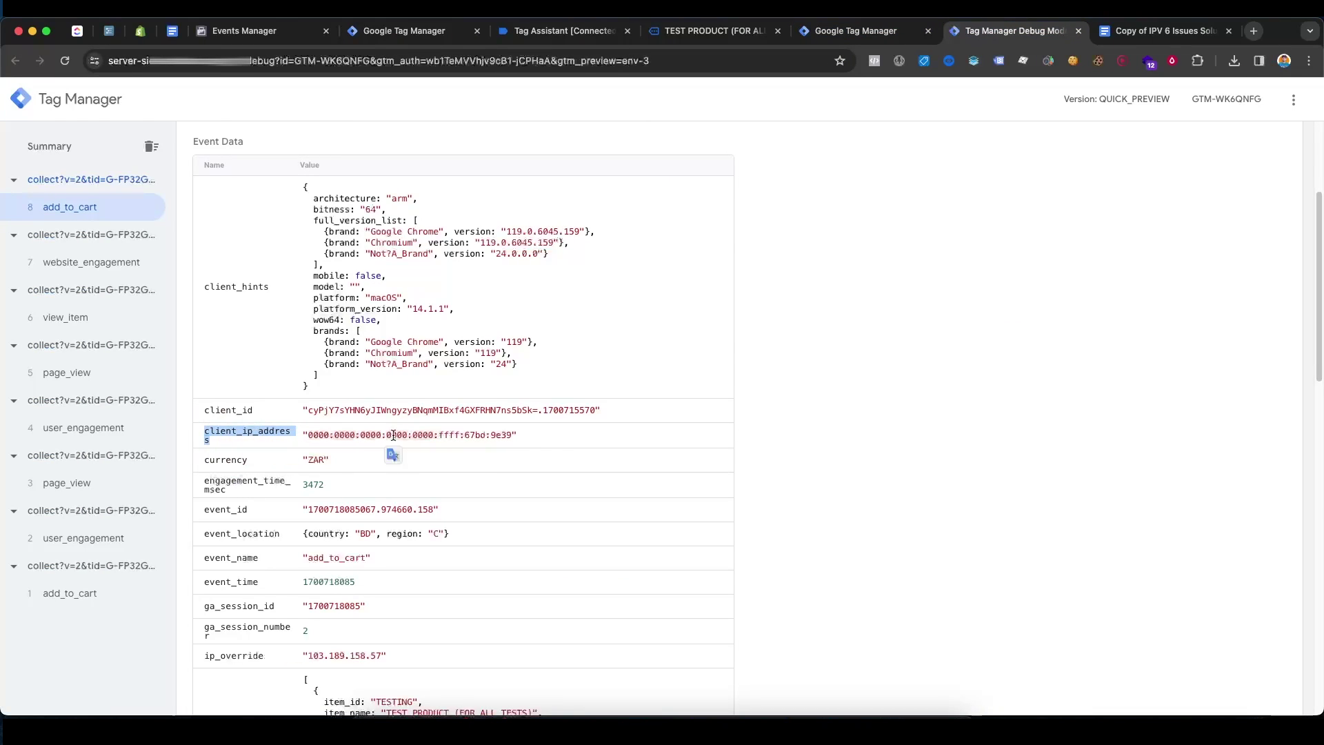
left_click(227, 440)
double_click(213, 440)
right_click(274, 432)
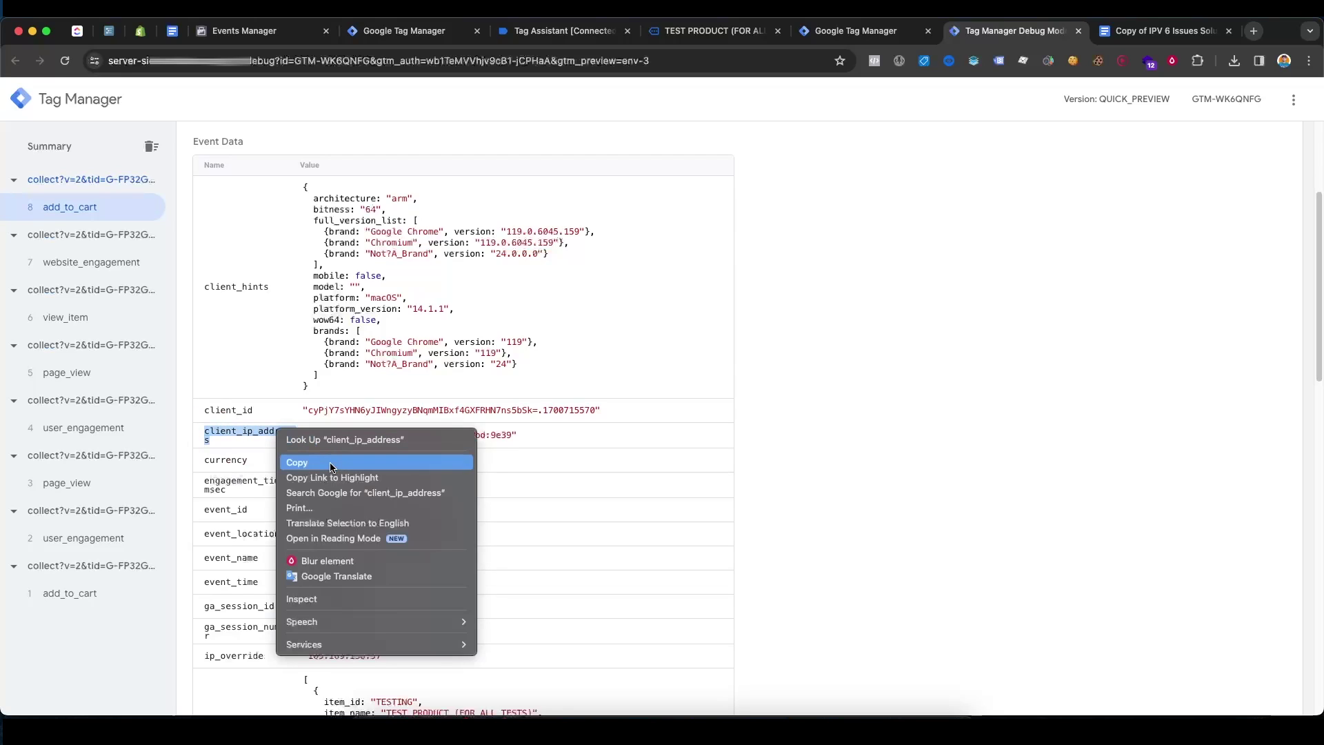
left_click(296, 461)
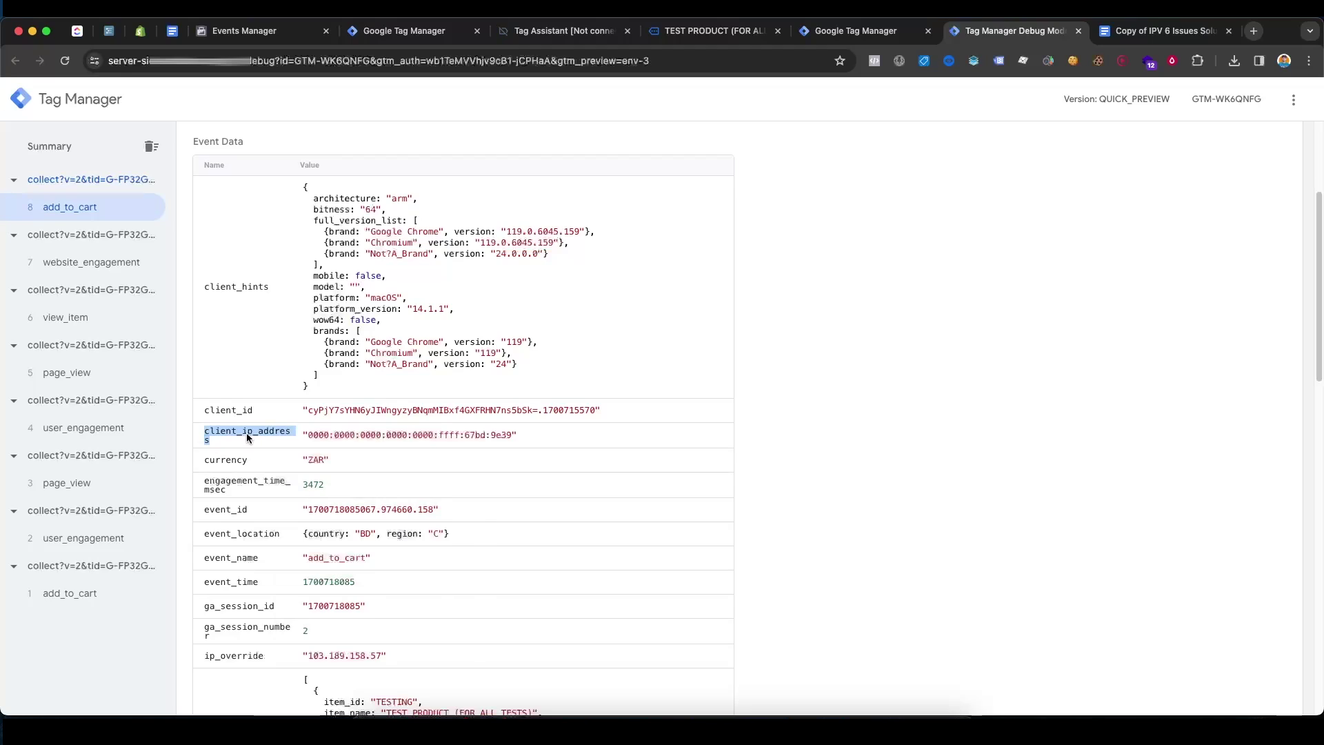
Start a new Event Data variable in the server container's Variables.
left_click(832, 35)
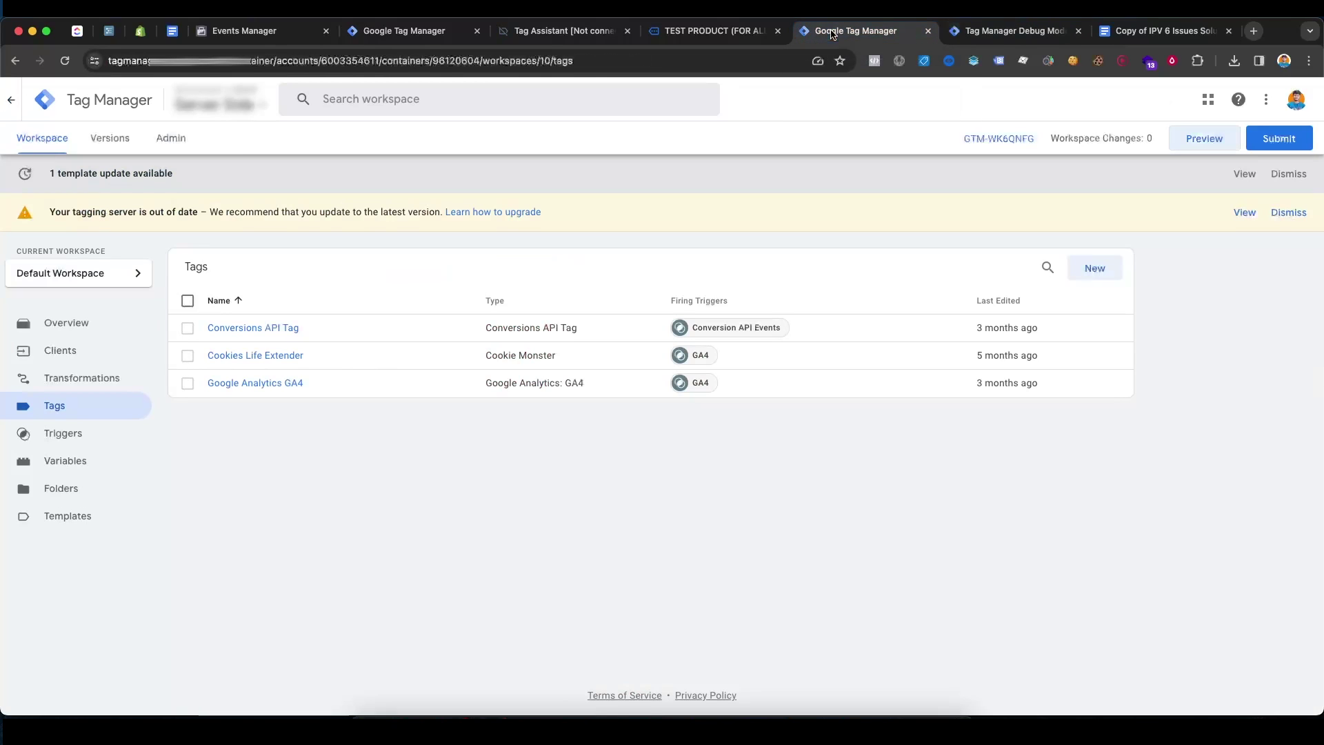
left_click(64, 458)
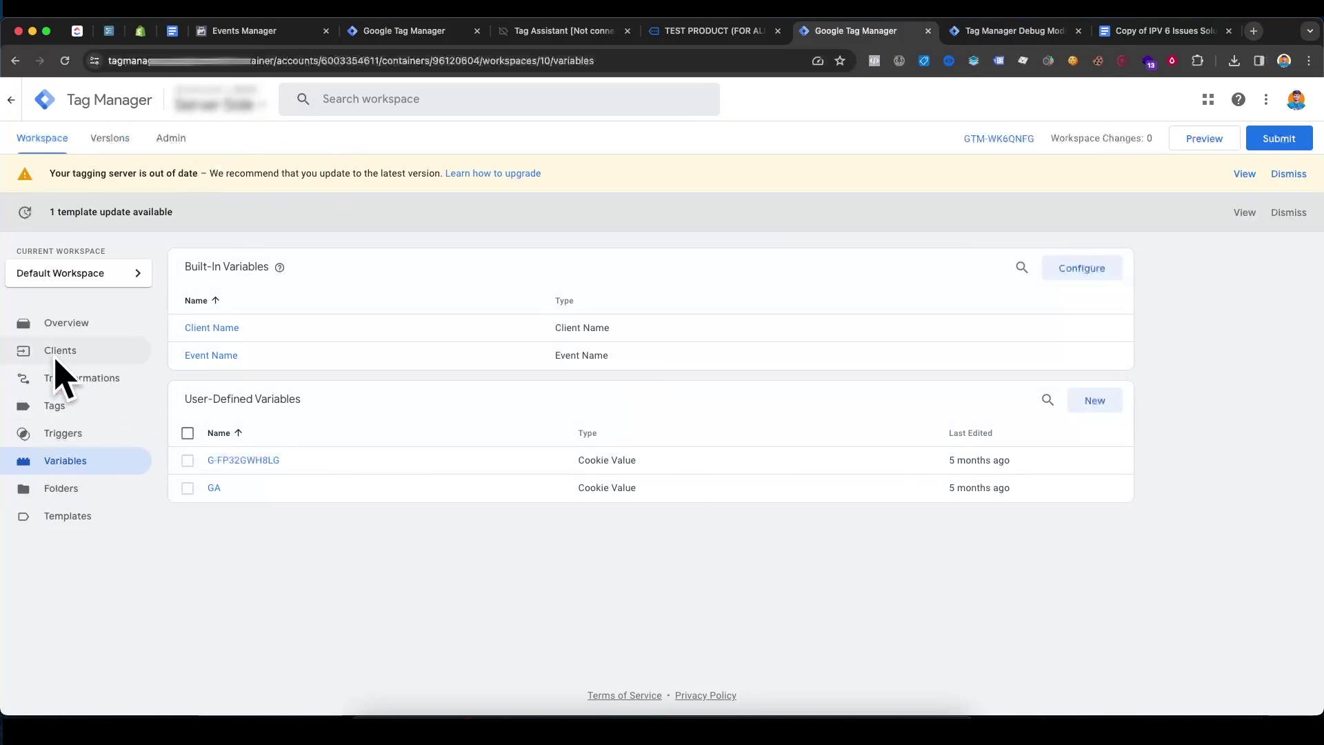
left_click(1084, 403)
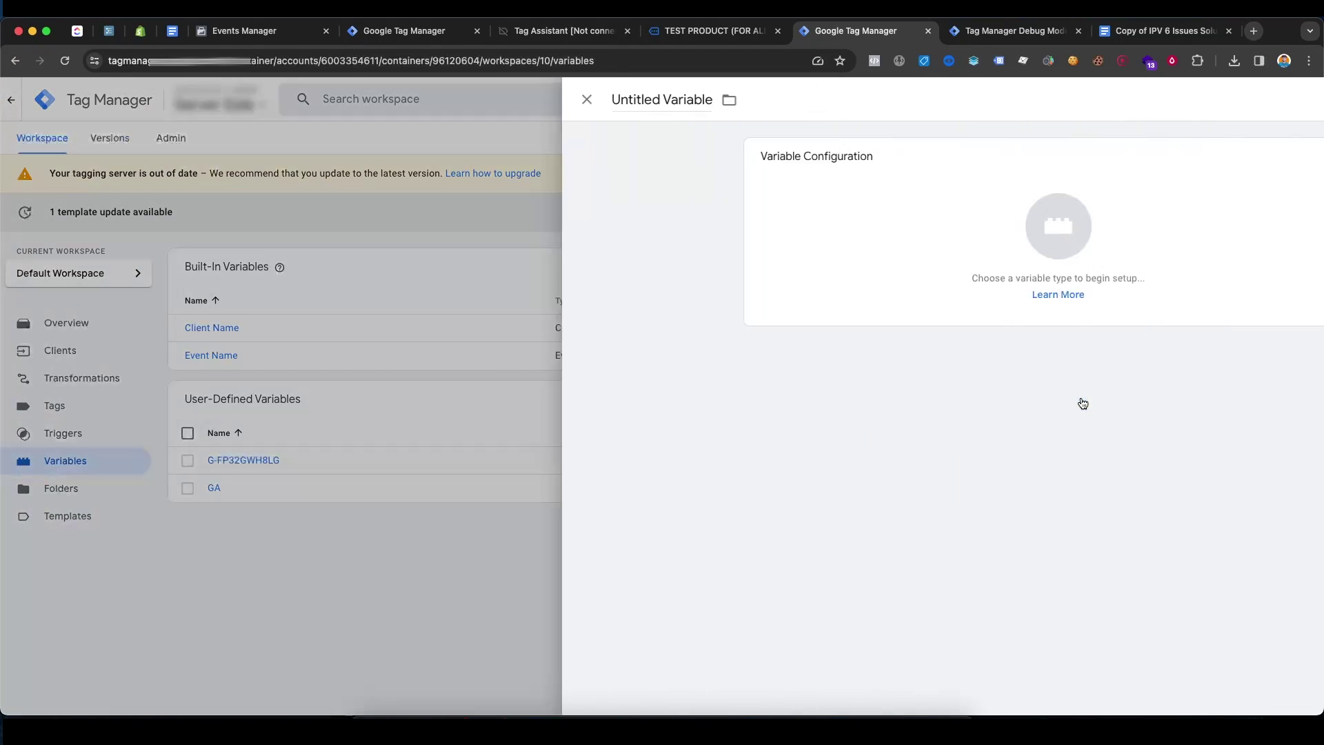
left_click(679, 228)
scroll(1023, 310, "down", 1)
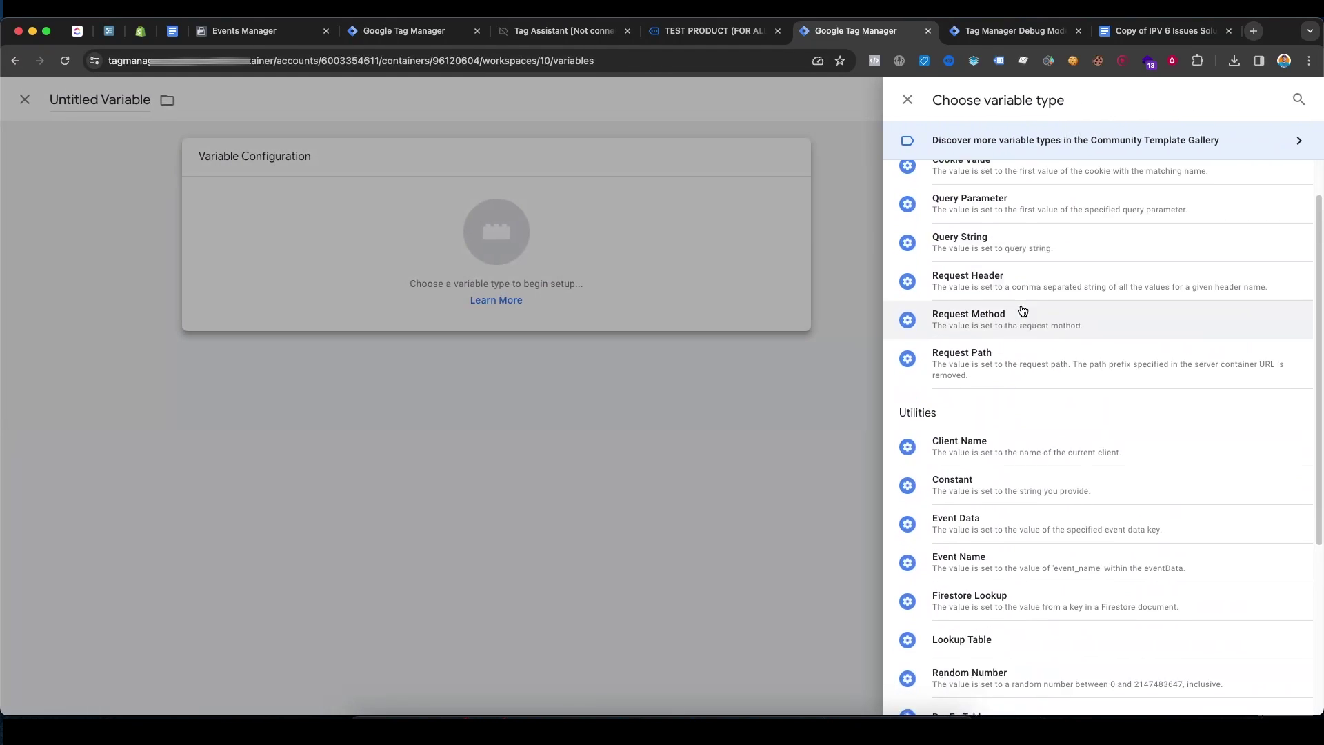
scroll(1023, 311, "down", 3)
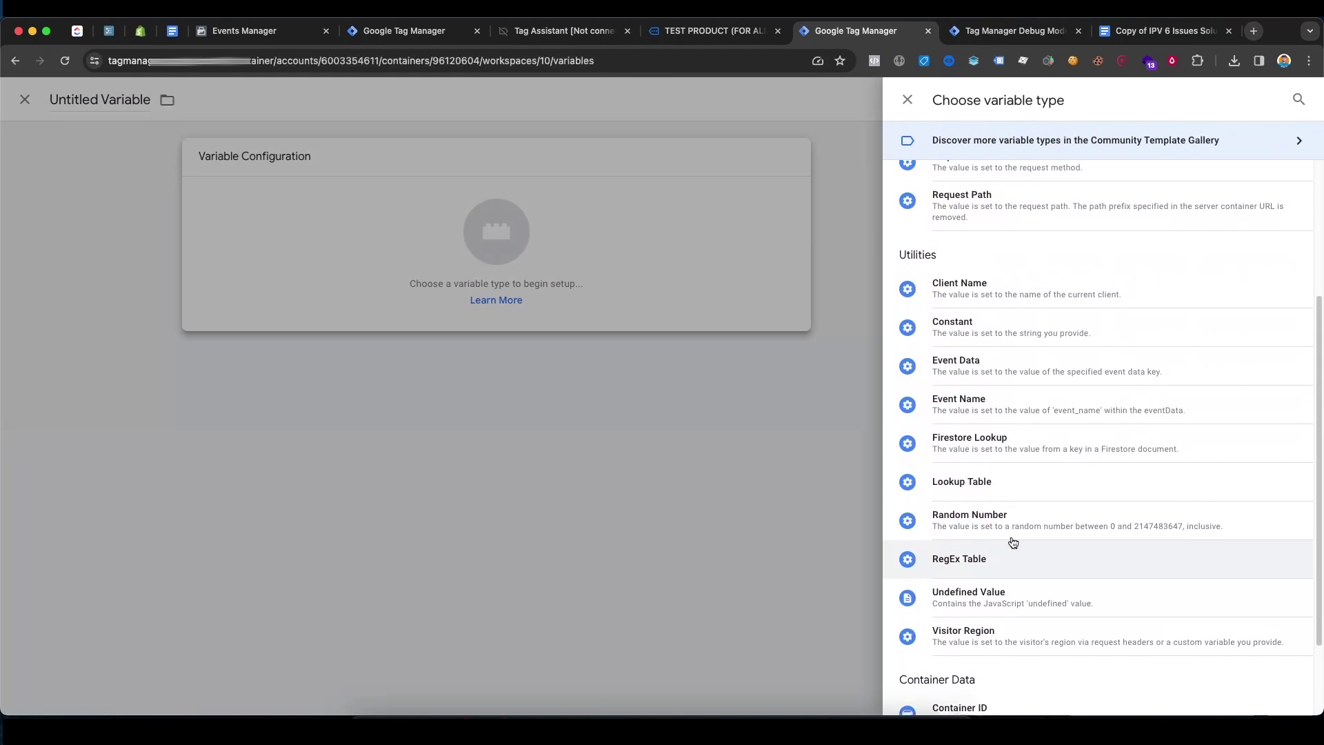
scroll(1013, 538, "up", 2)
left_click(1013, 462)
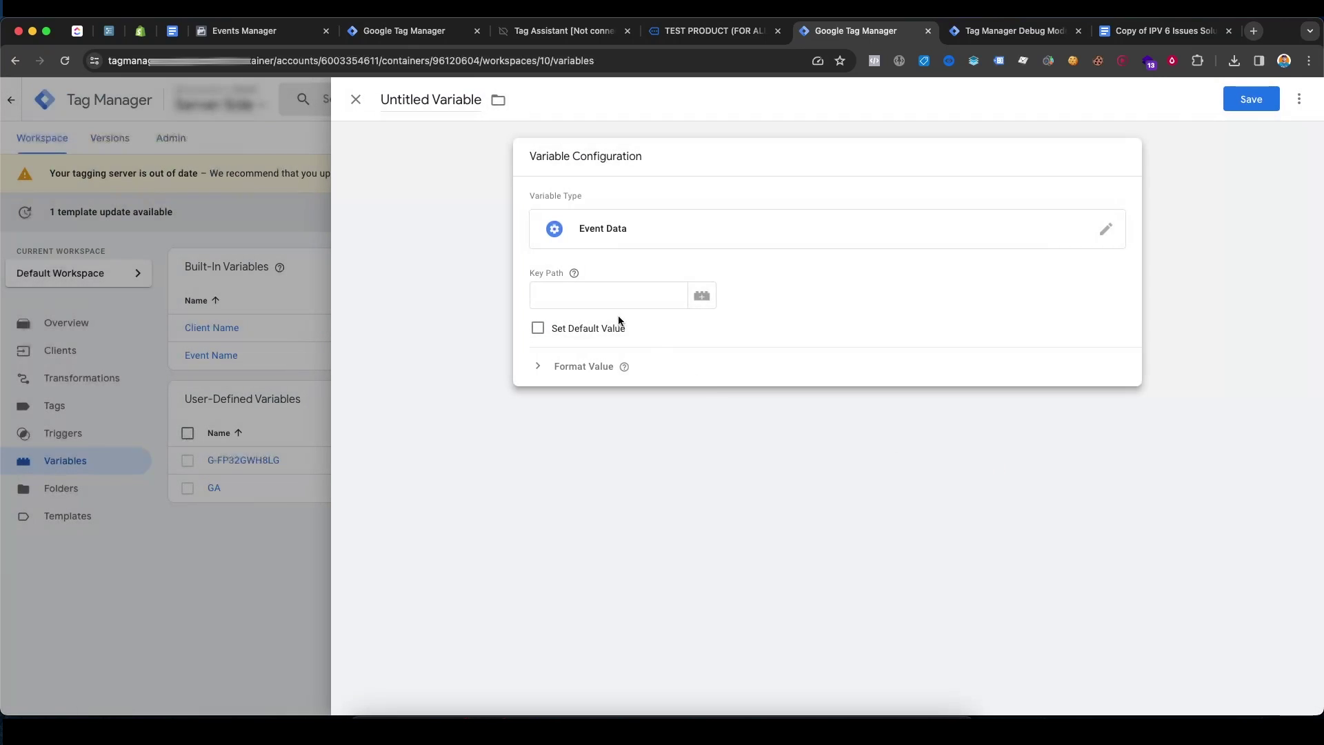
Set both the key path and the variable name to client_ip_address, and save it.
right_click(602, 298)
left_click(625, 405)
left_click(437, 97)
key("super+a")
key("super+v")
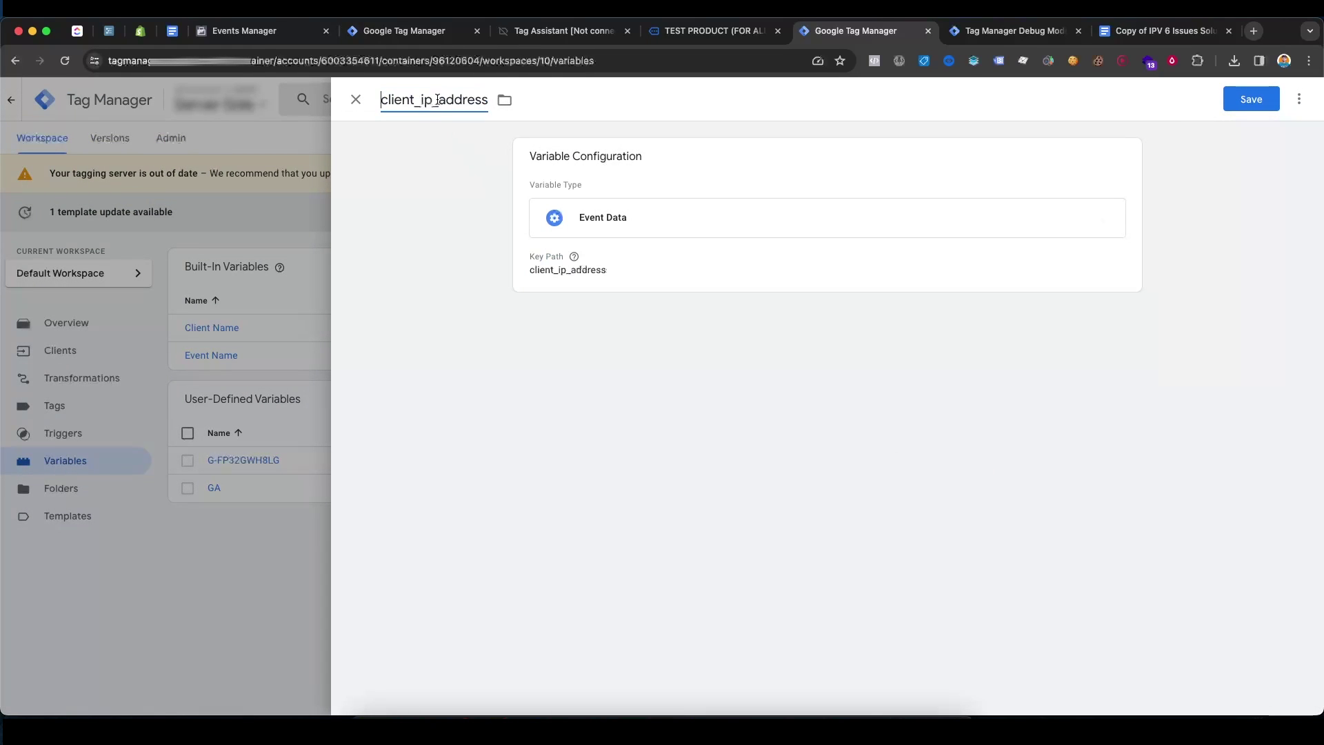
left_click(1270, 101)
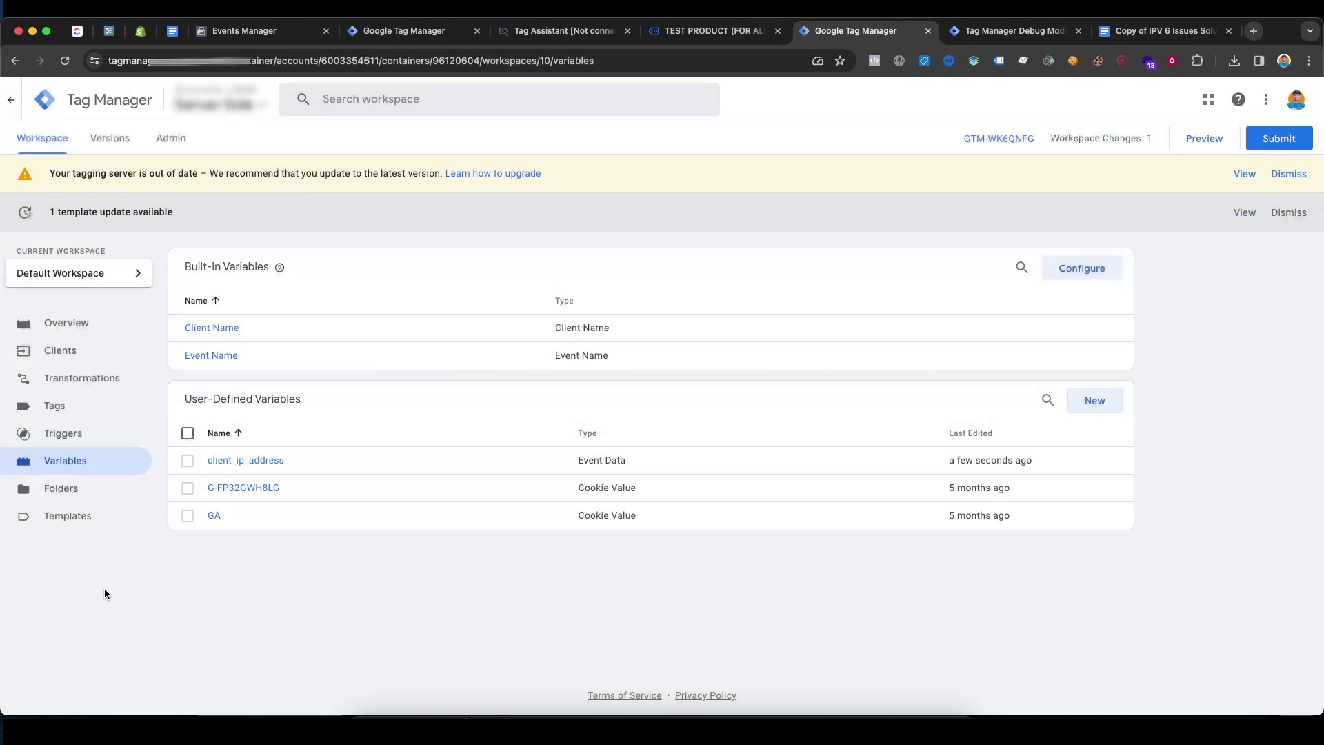
Create a new Augment event transformation with one empty parameter row.
left_click(82, 379)
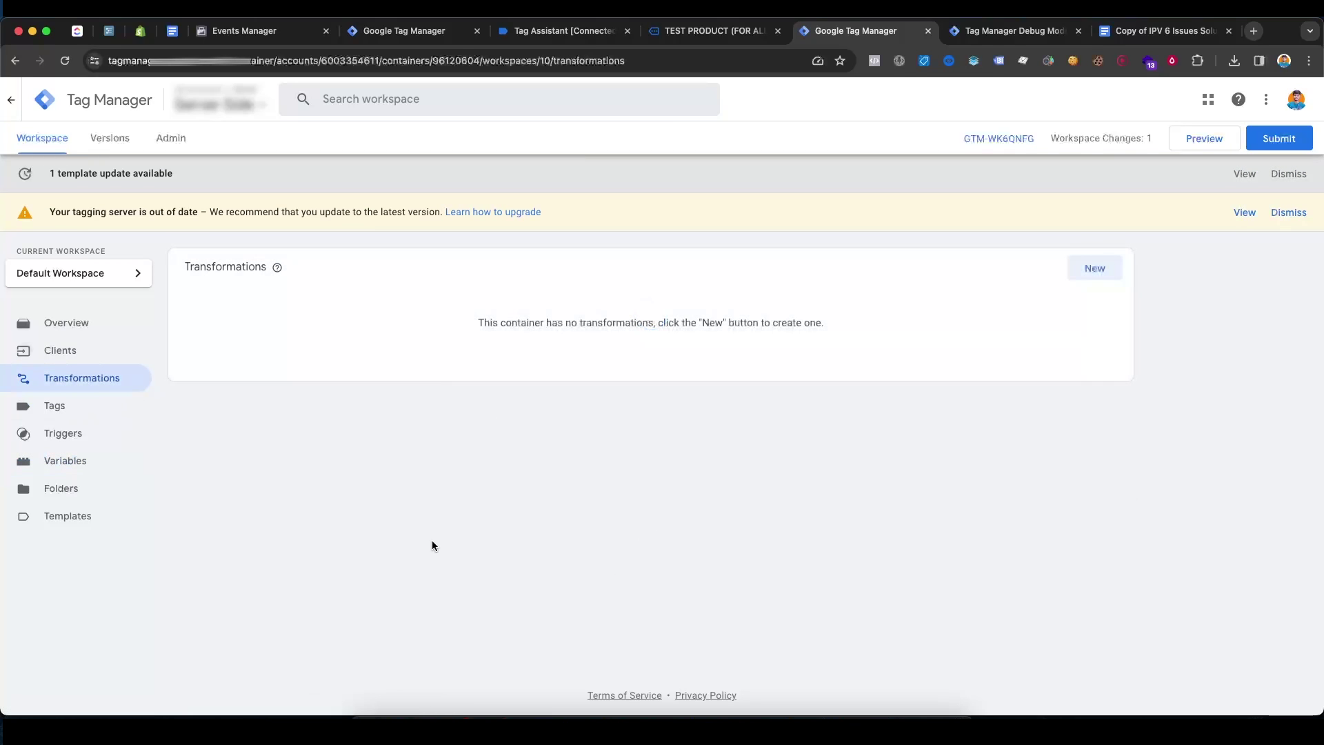
left_click(1090, 273)
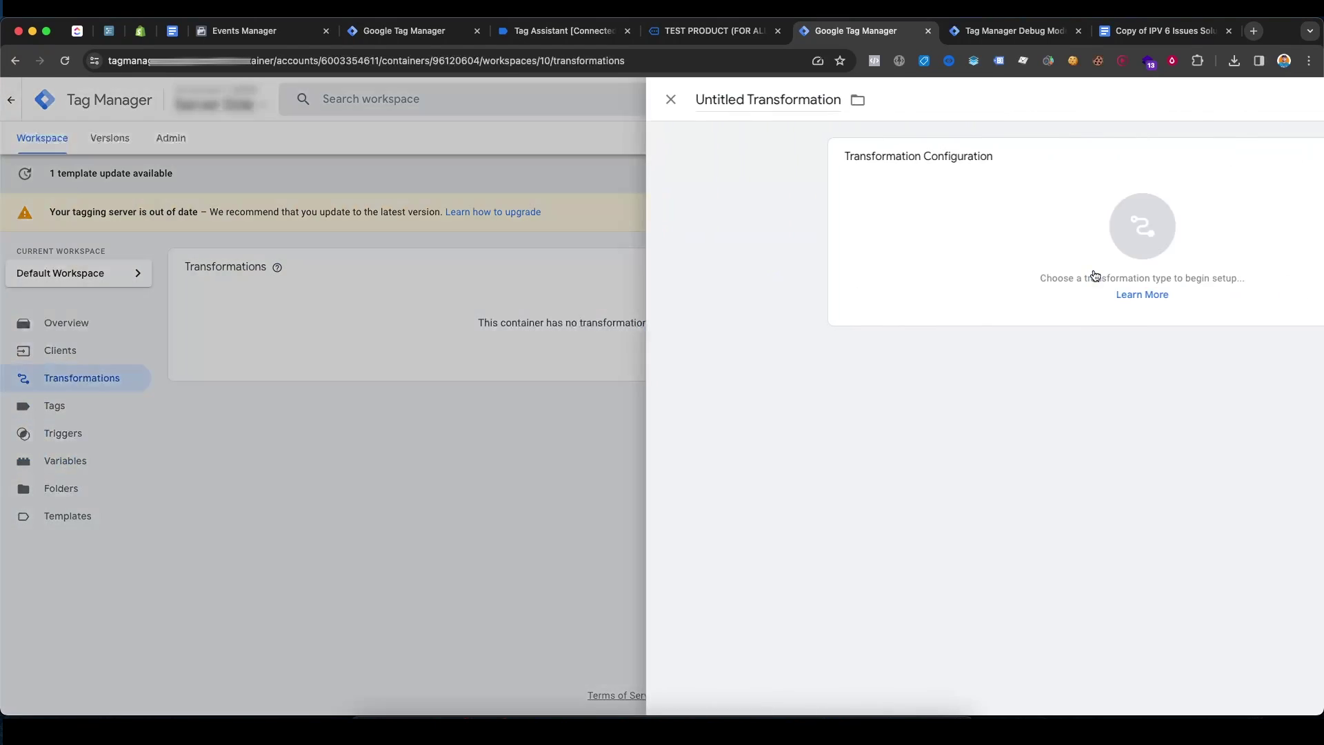
left_click(698, 215)
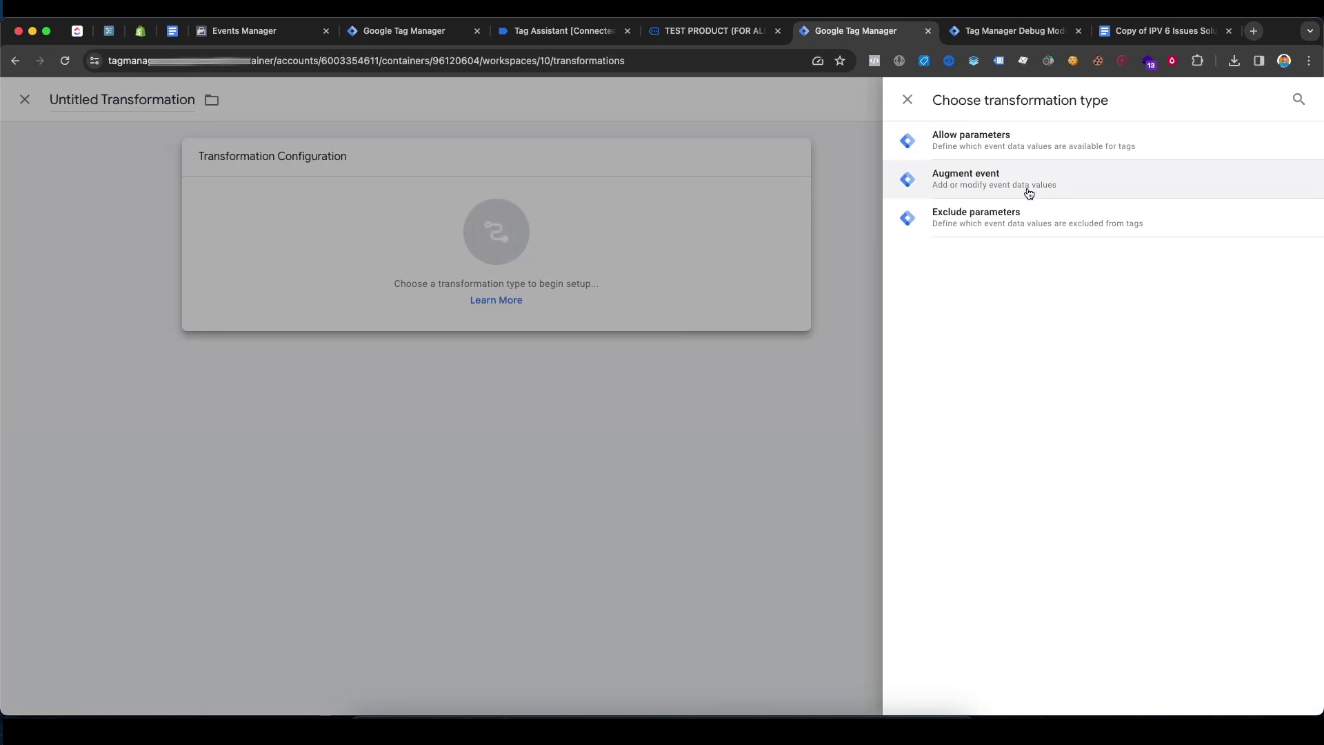
left_click(1114, 187)
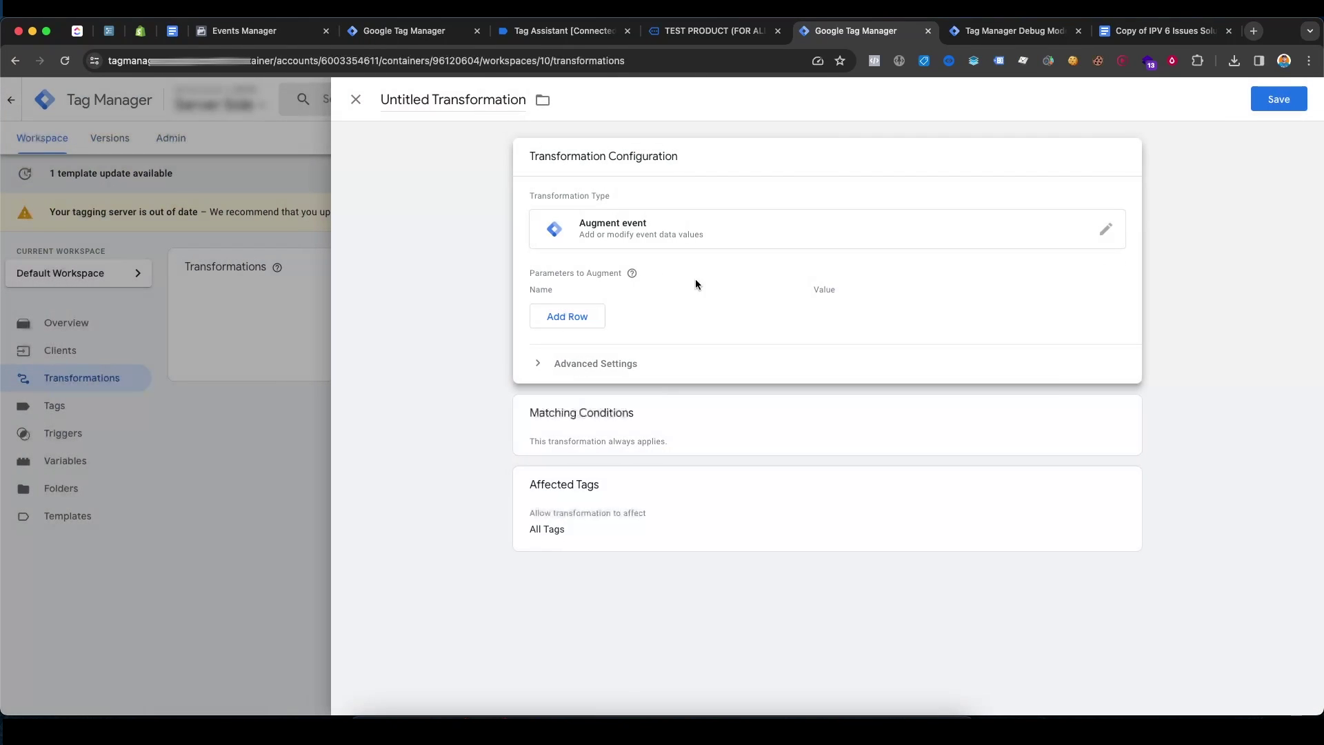
left_click(564, 318)
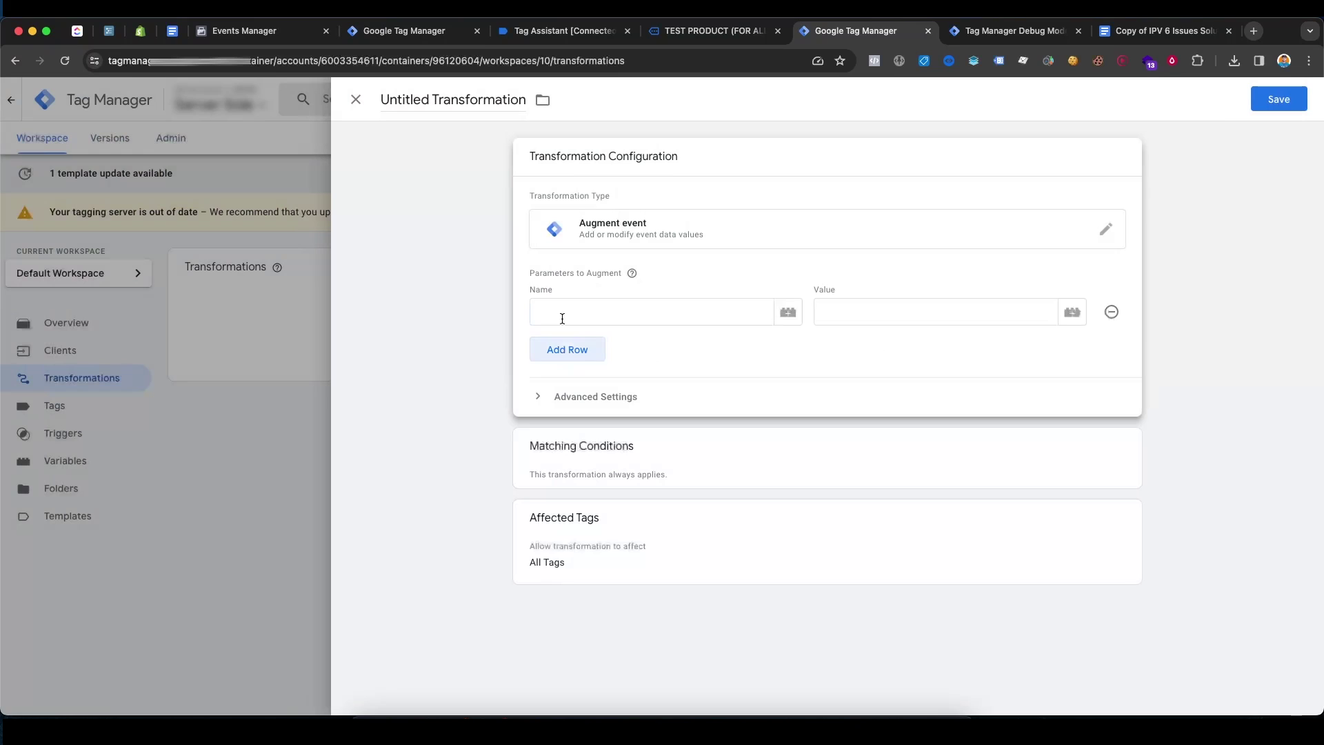
left_click(610, 306)
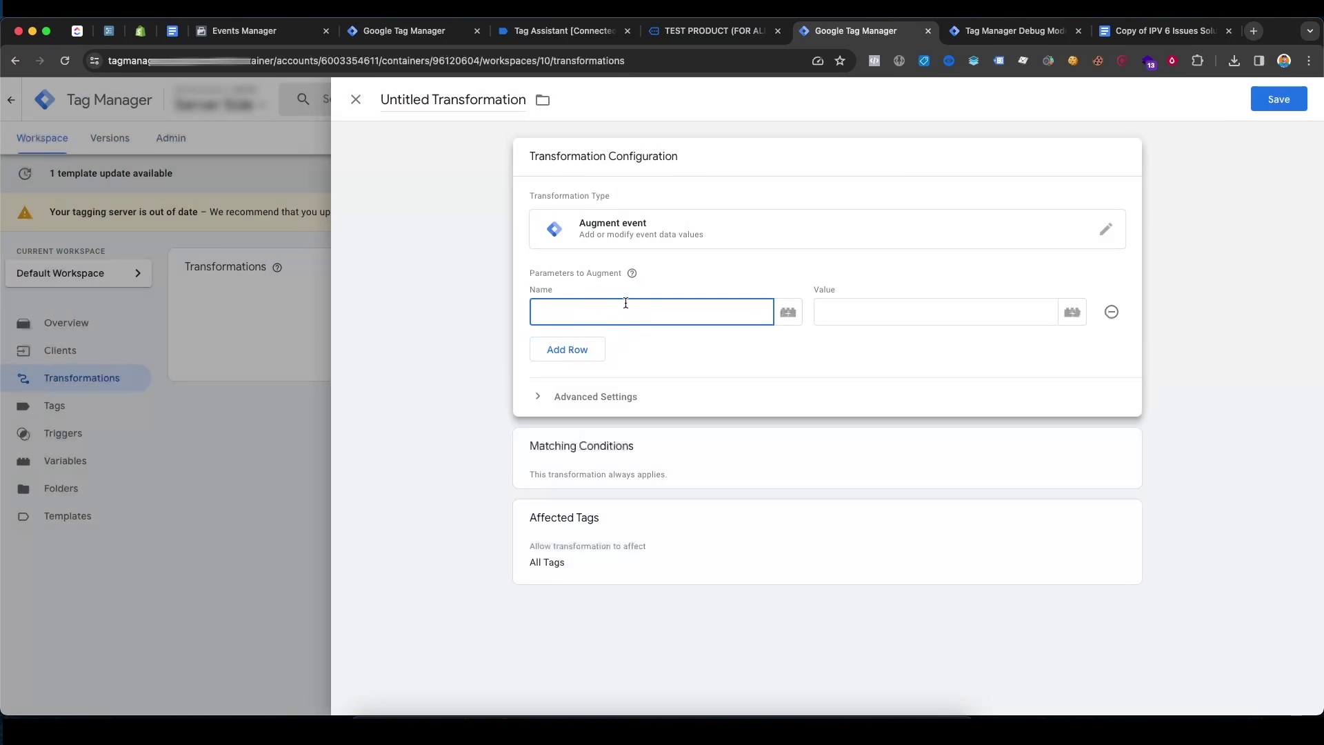
Copy 'ip_override' from the IPv6 guide document and return to the transformation editor.
left_click(1162, 31)
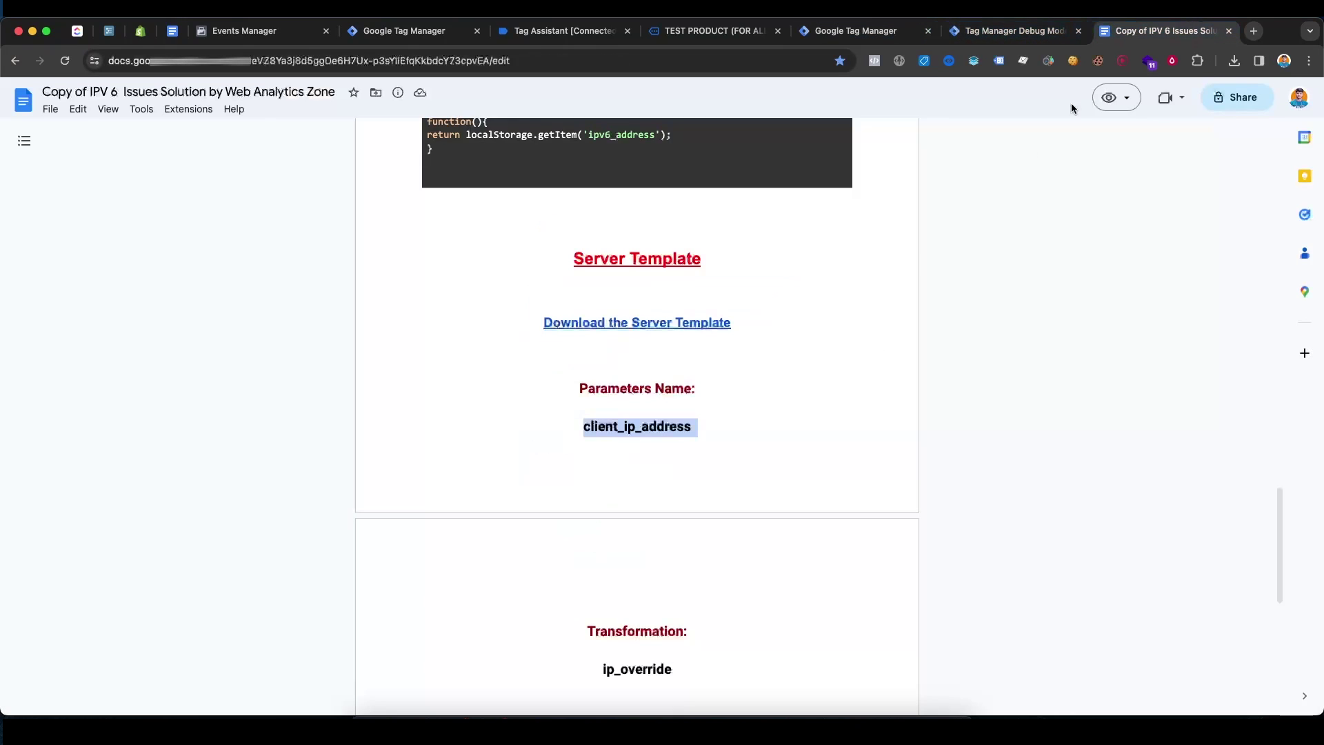
scroll(729, 438, "down", 3)
left_click_drag(600, 461, 670, 458)
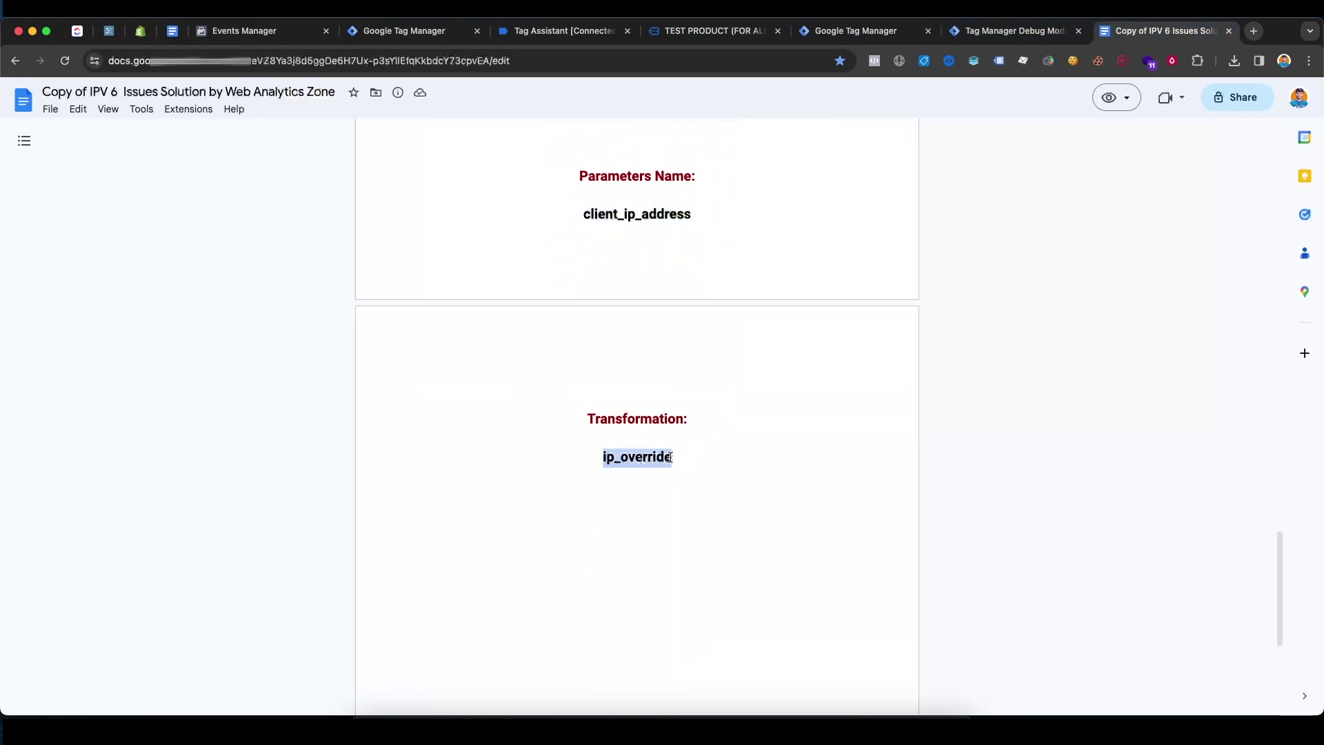
right_click(668, 458)
left_click(705, 474)
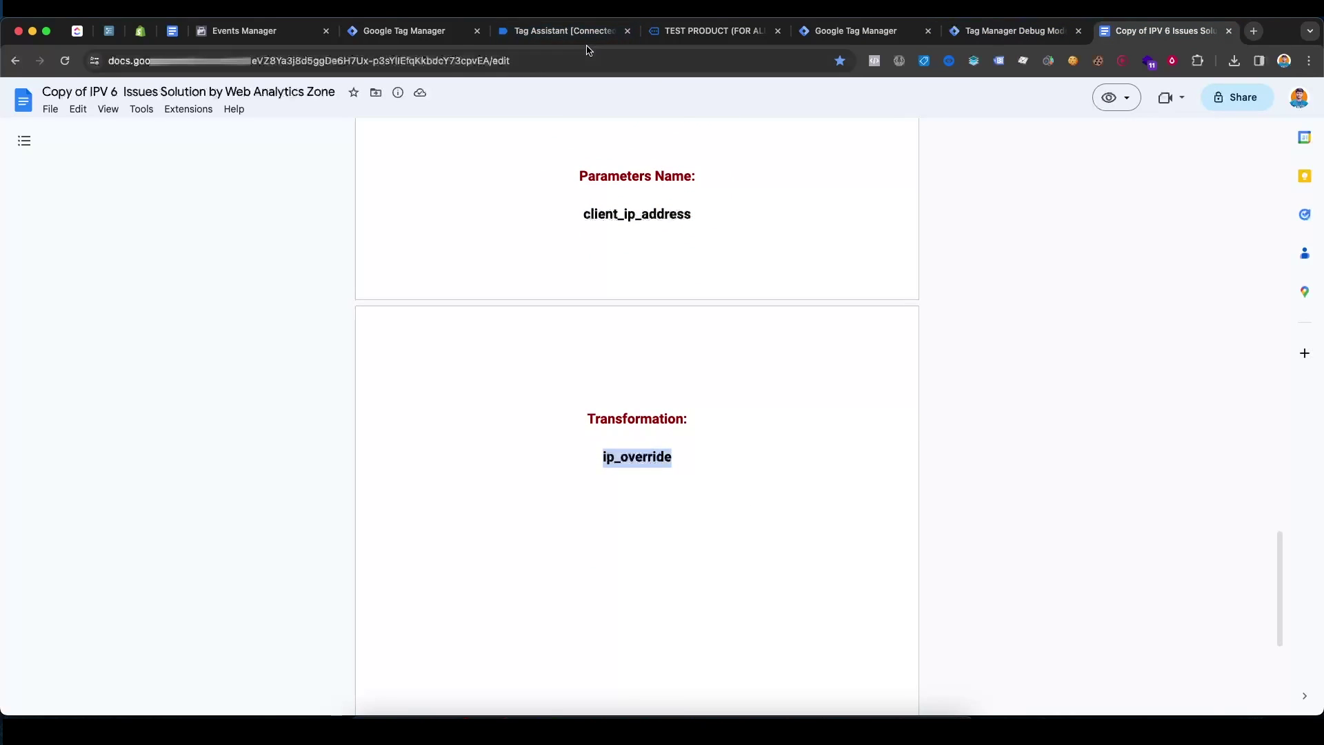
left_click(840, 36)
Set the parameter name to ip_override with value {{client_ip_address}}.
right_click(607, 311)
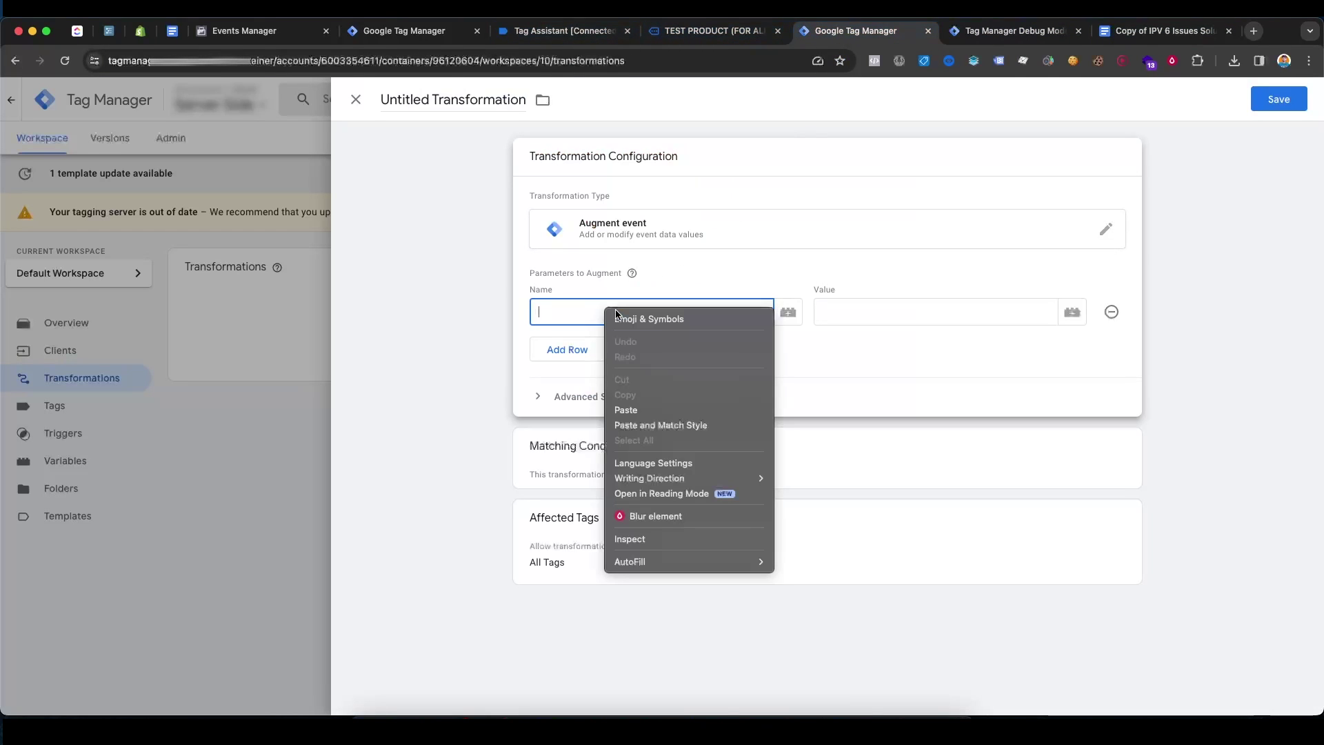
left_click(646, 405)
left_click(857, 316)
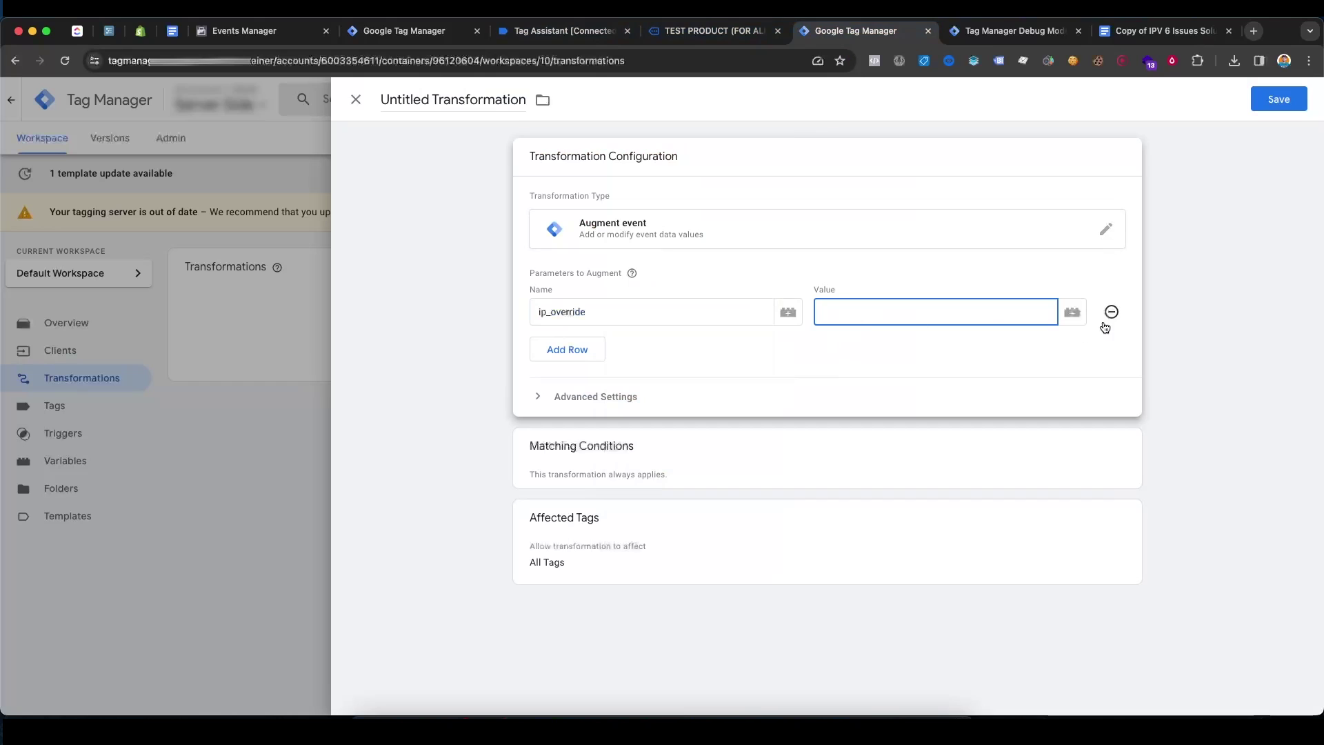
left_click(1073, 312)
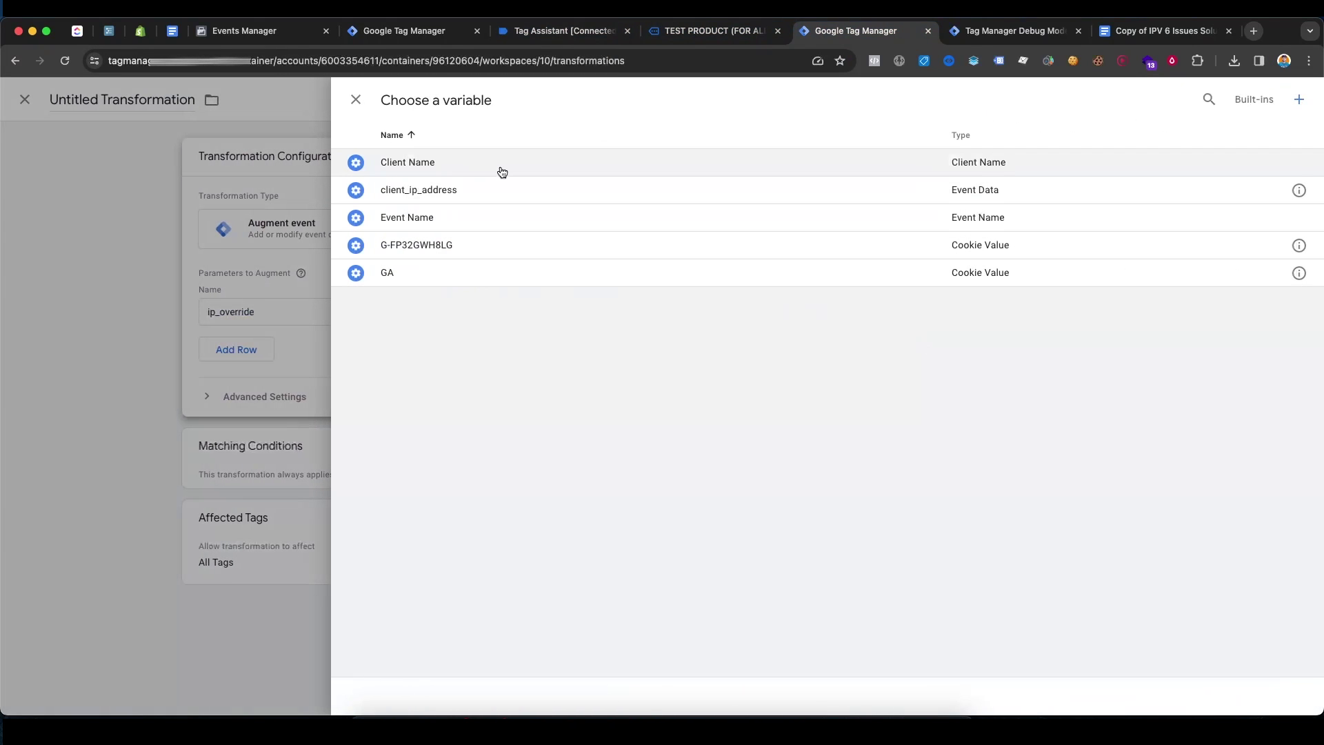
left_click(476, 191)
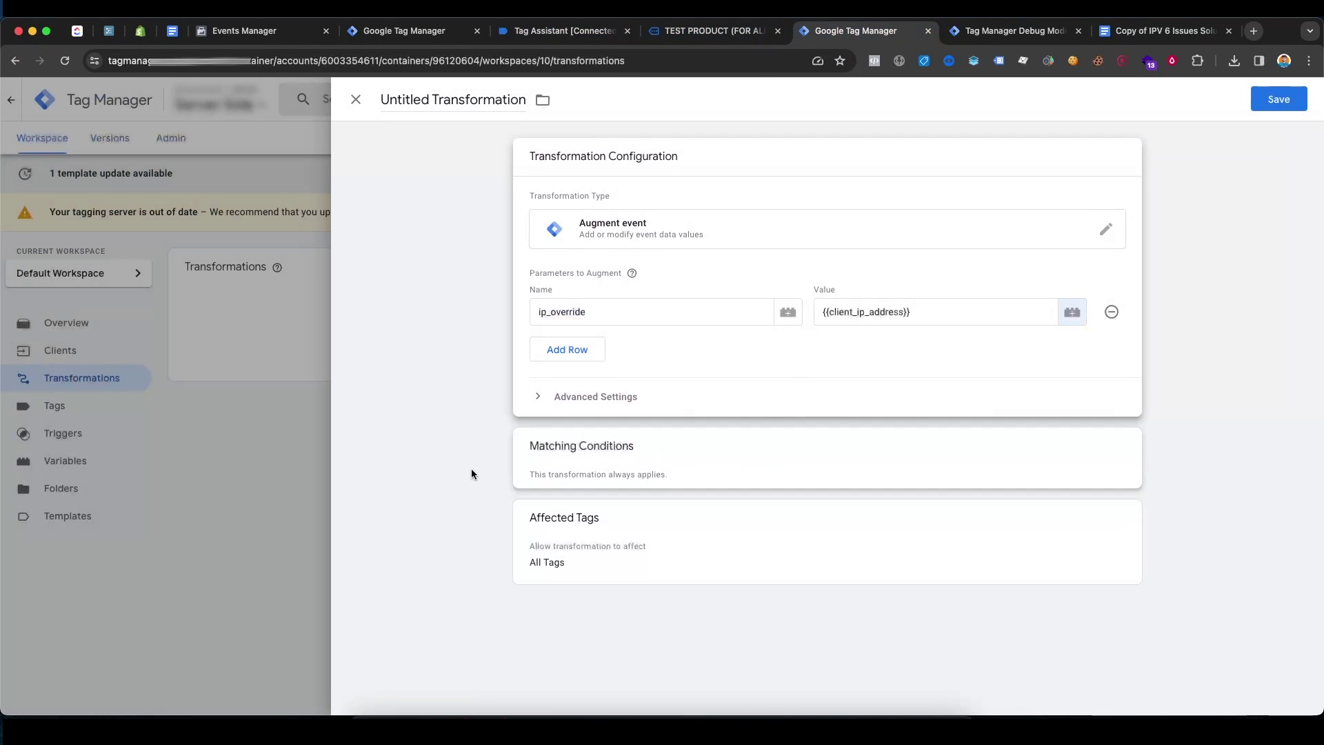
Limit the transformation's affected tags to only the Conversions API Tag.
left_click(610, 546)
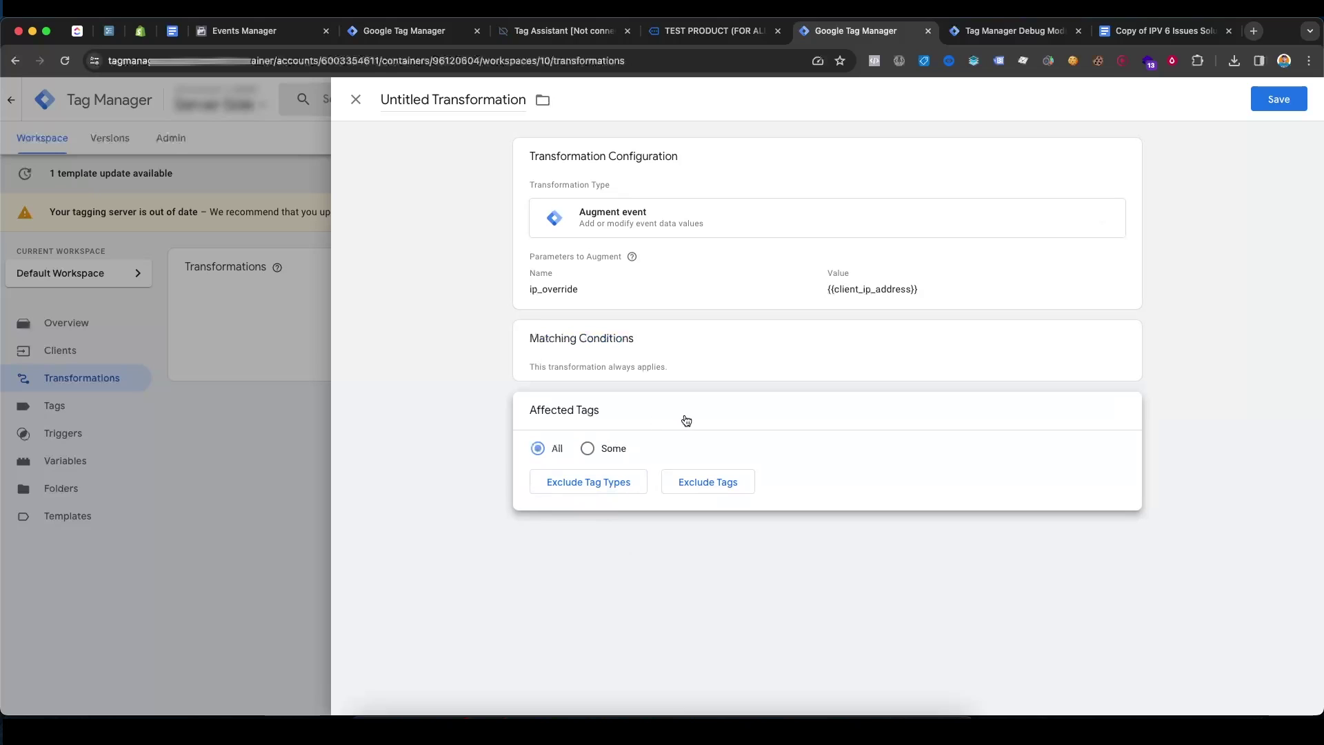
left_click(588, 449)
left_click(710, 483)
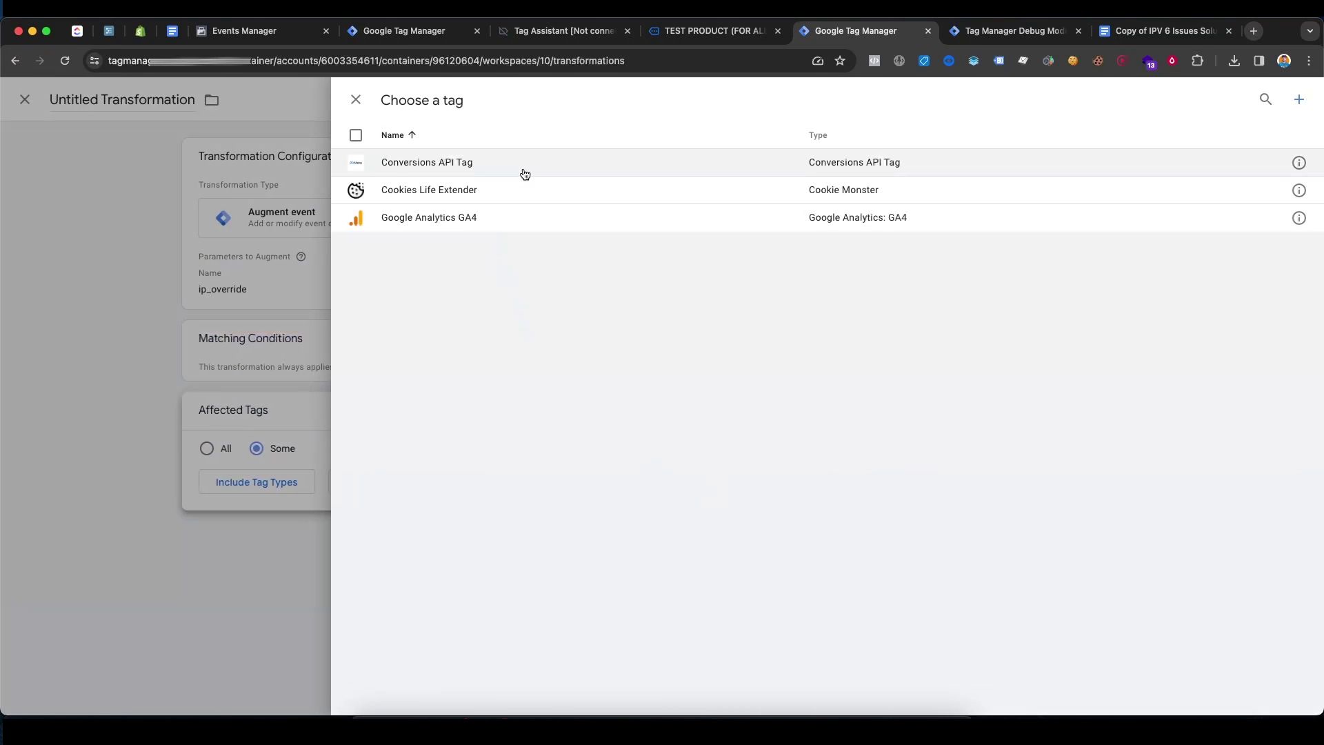
left_click(525, 174)
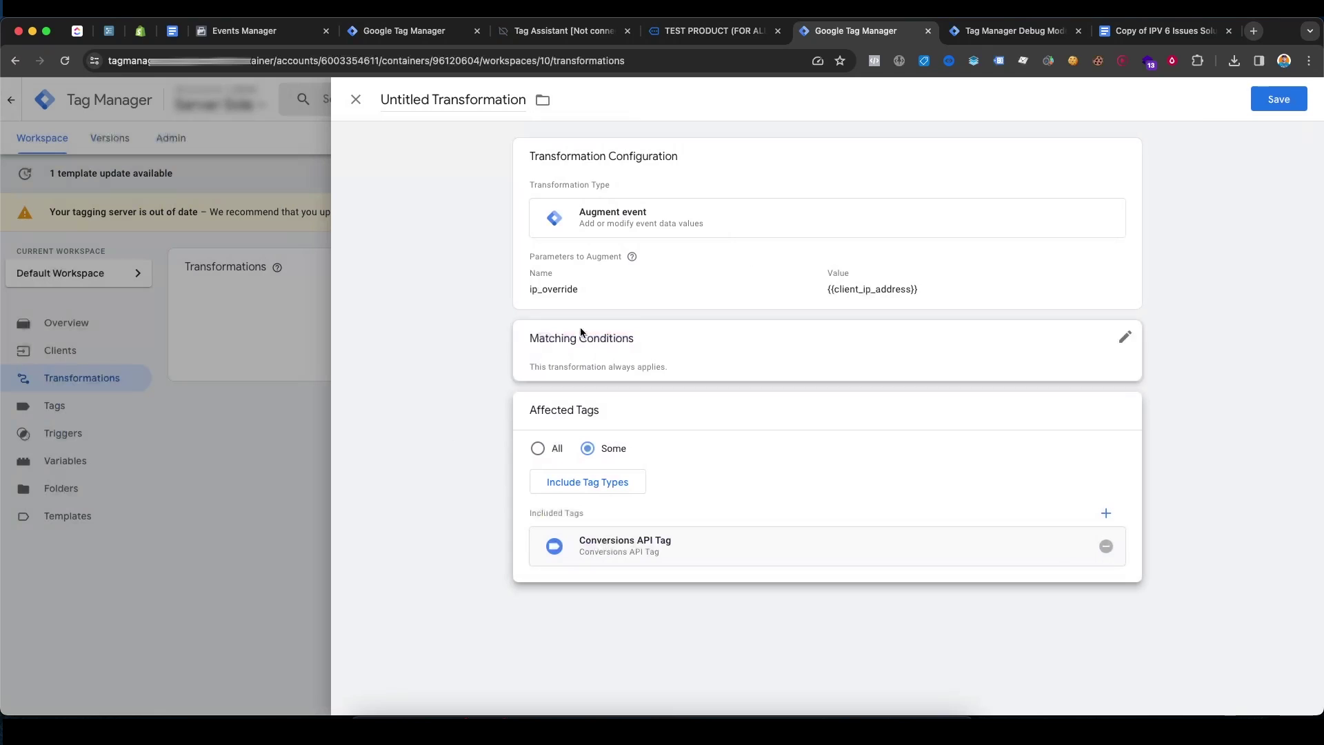
Save the transformation under the name ip_override.
left_click(1276, 100)
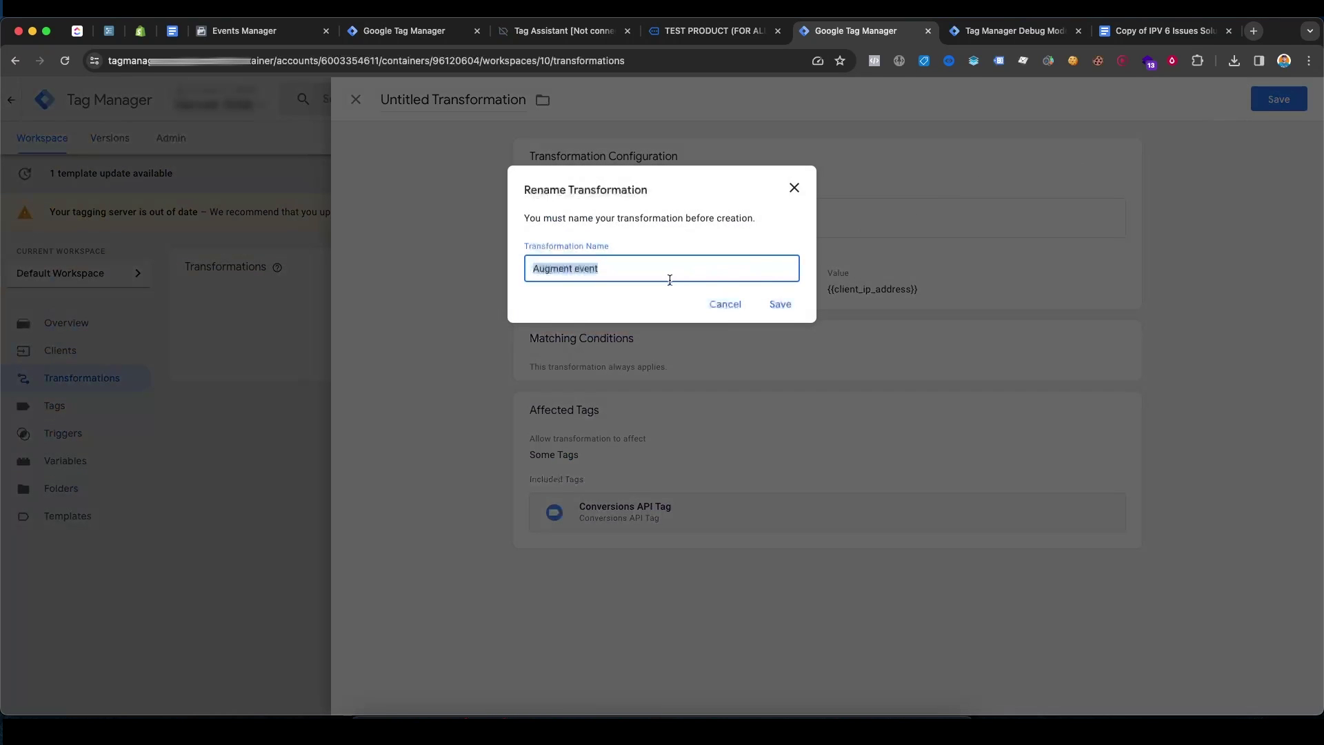
type("ip_override")
left_click_drag(579, 271, 532, 267)
left_click(777, 304)
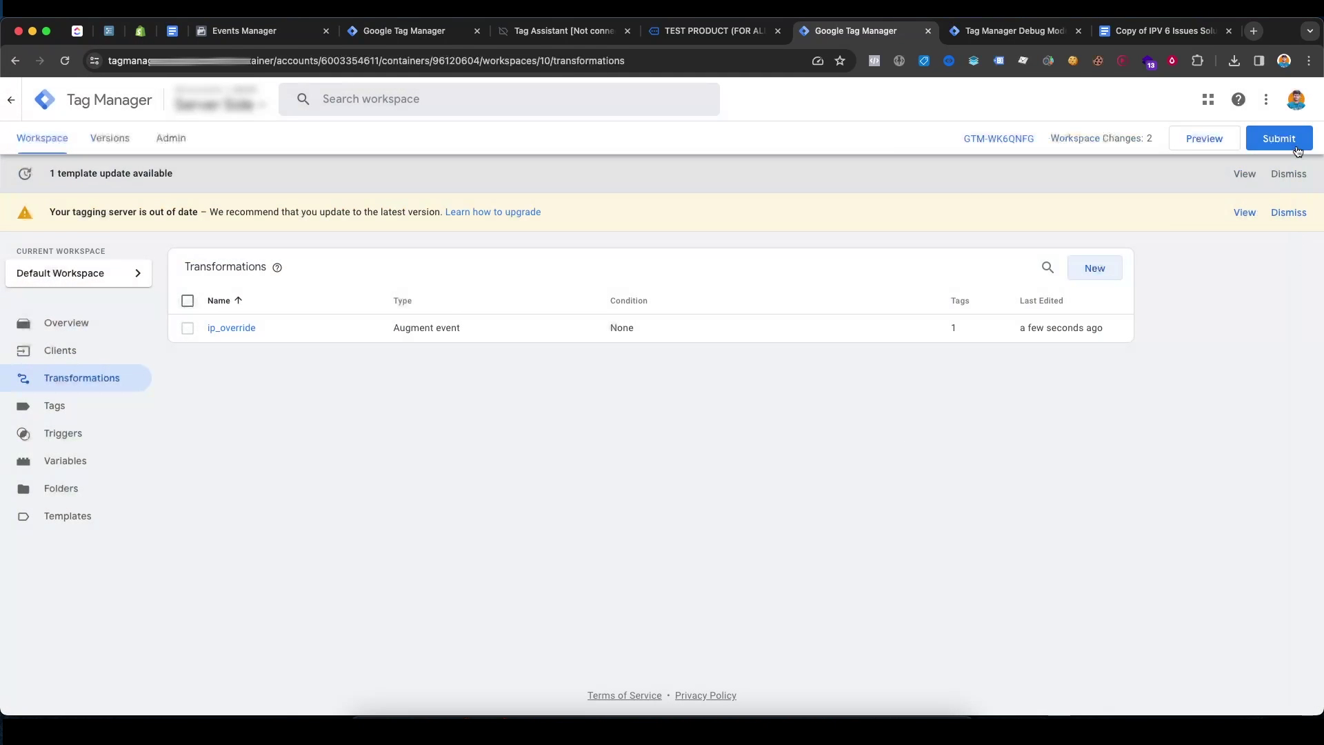
Submit and publish the workspace changes as version ip_override.
left_click(1280, 139)
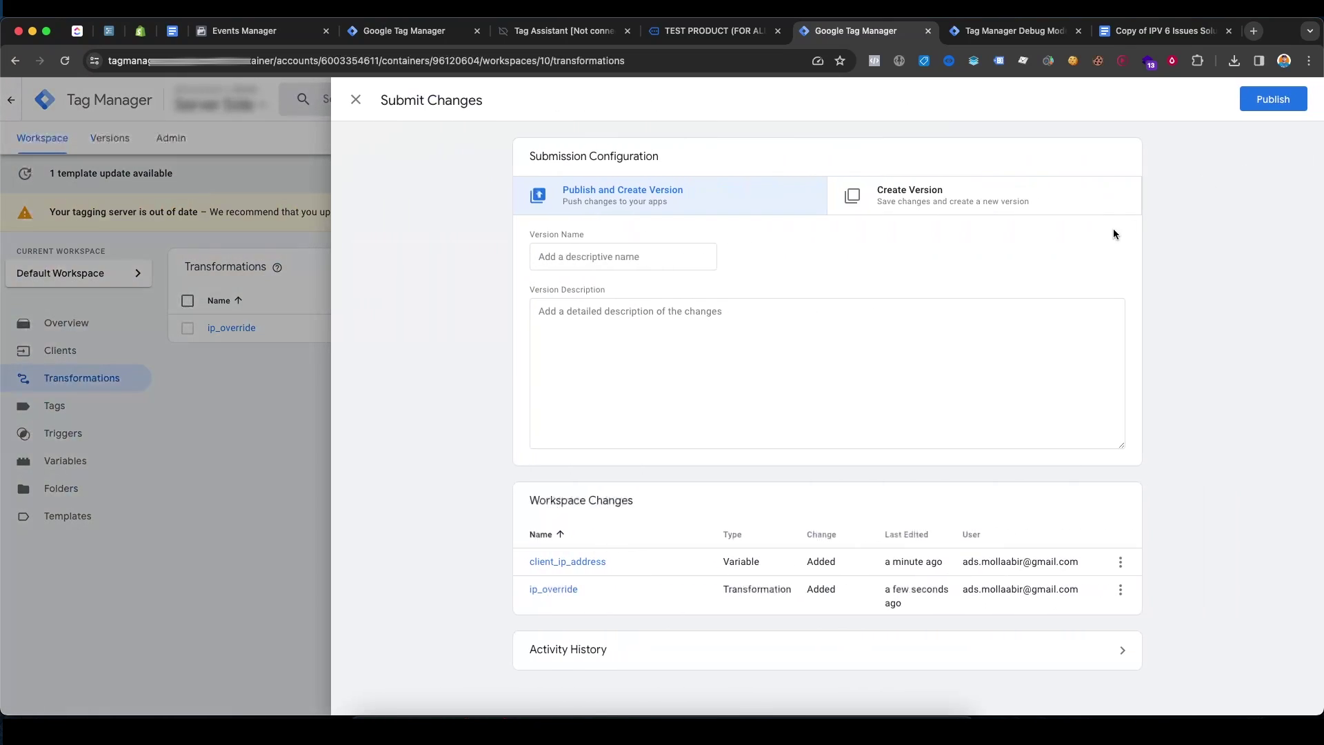
left_click(689, 255)
key("super+v")
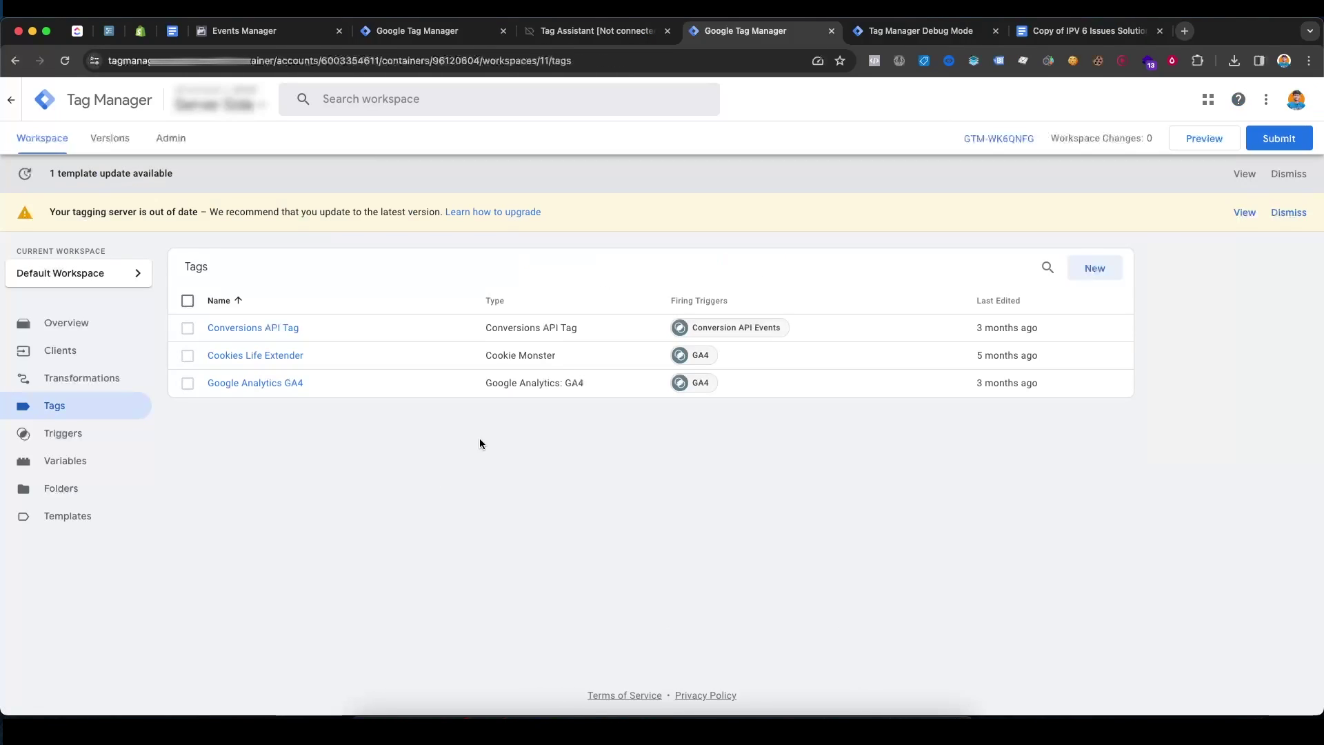
left_click(896, 37)
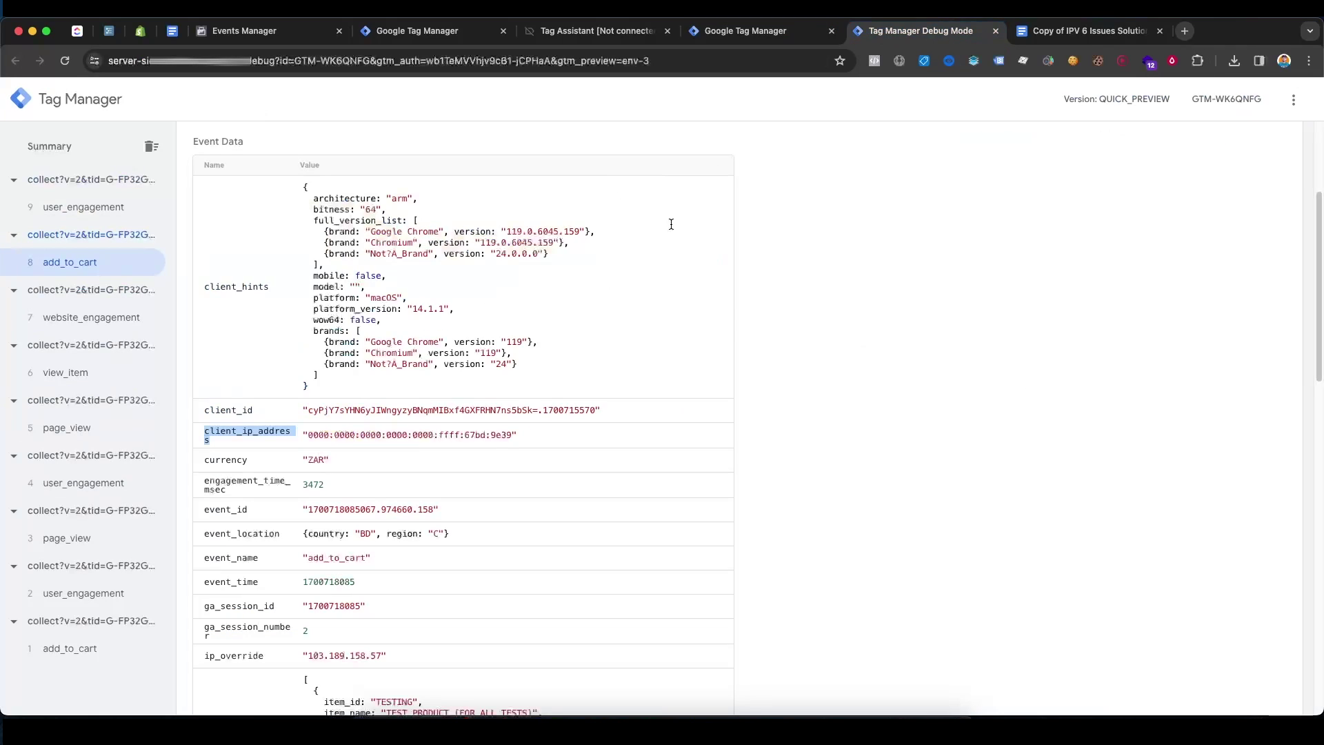
scroll(349, 297, "up", 3)
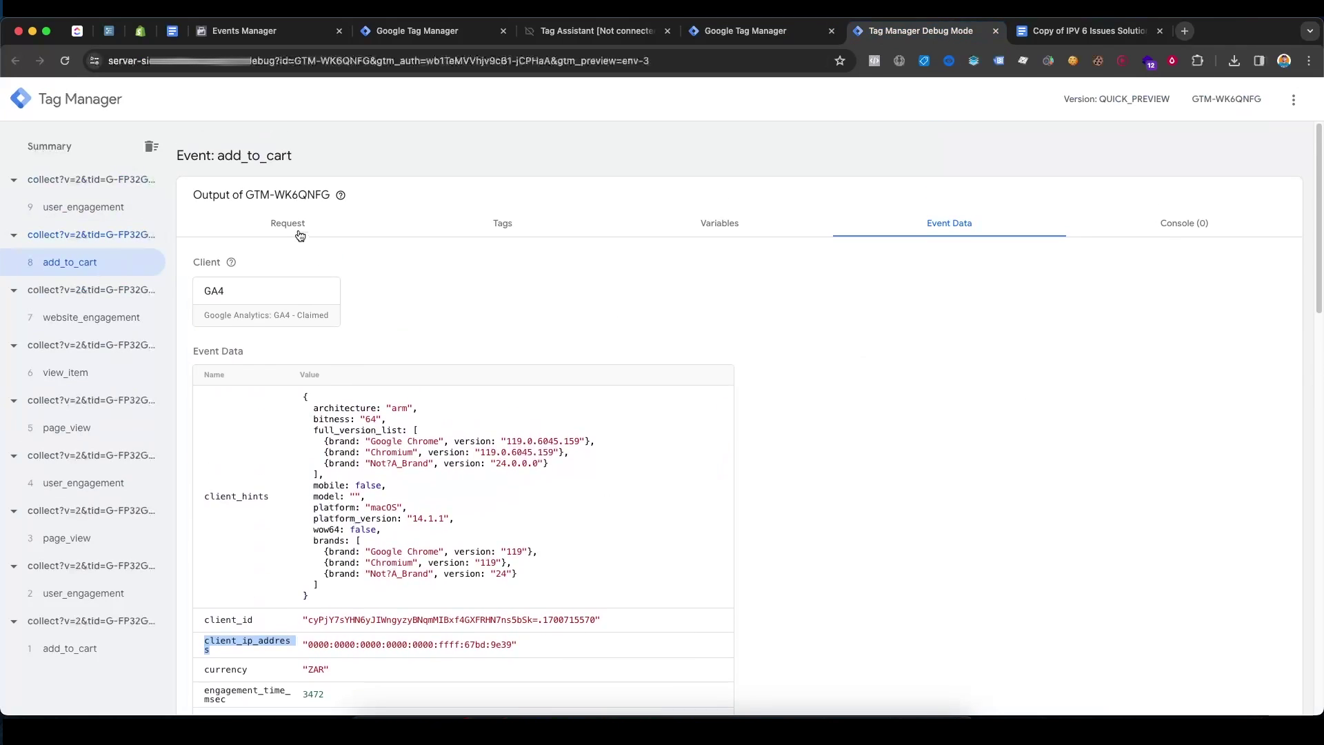
left_click(300, 233)
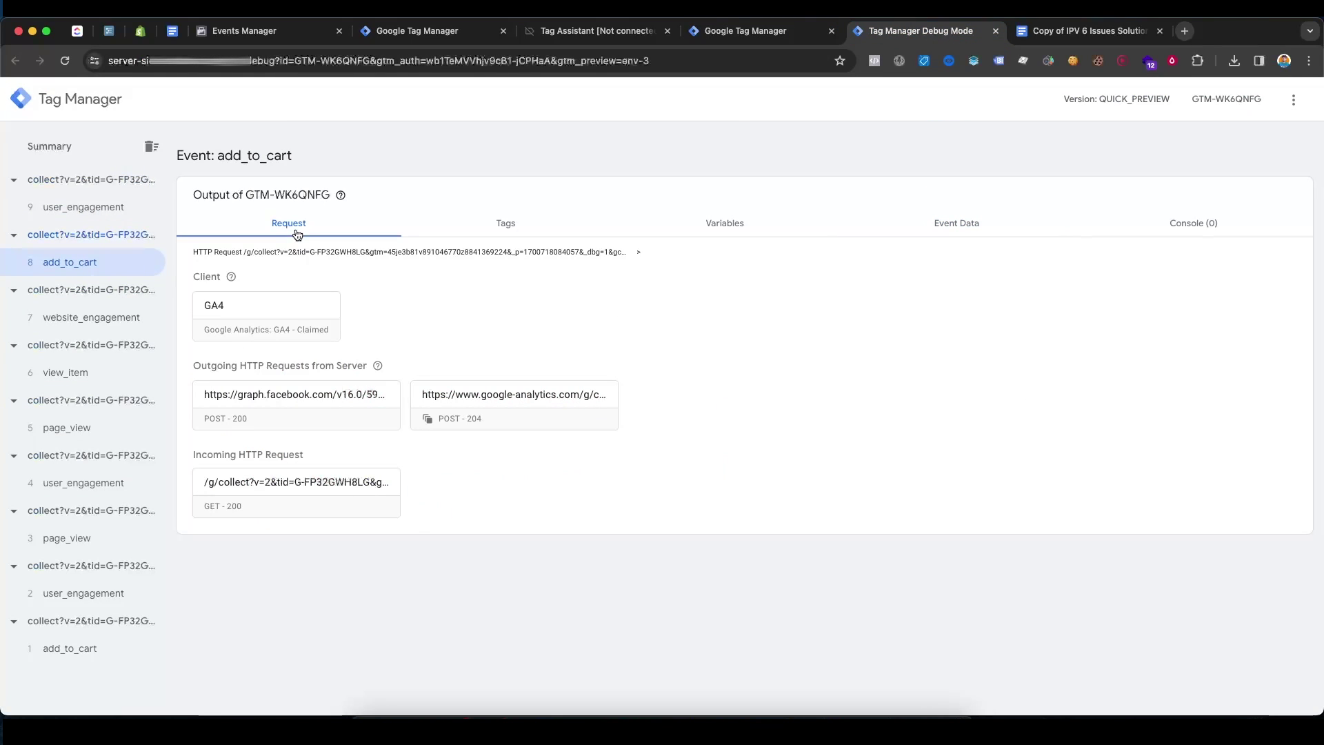
left_click(294, 404)
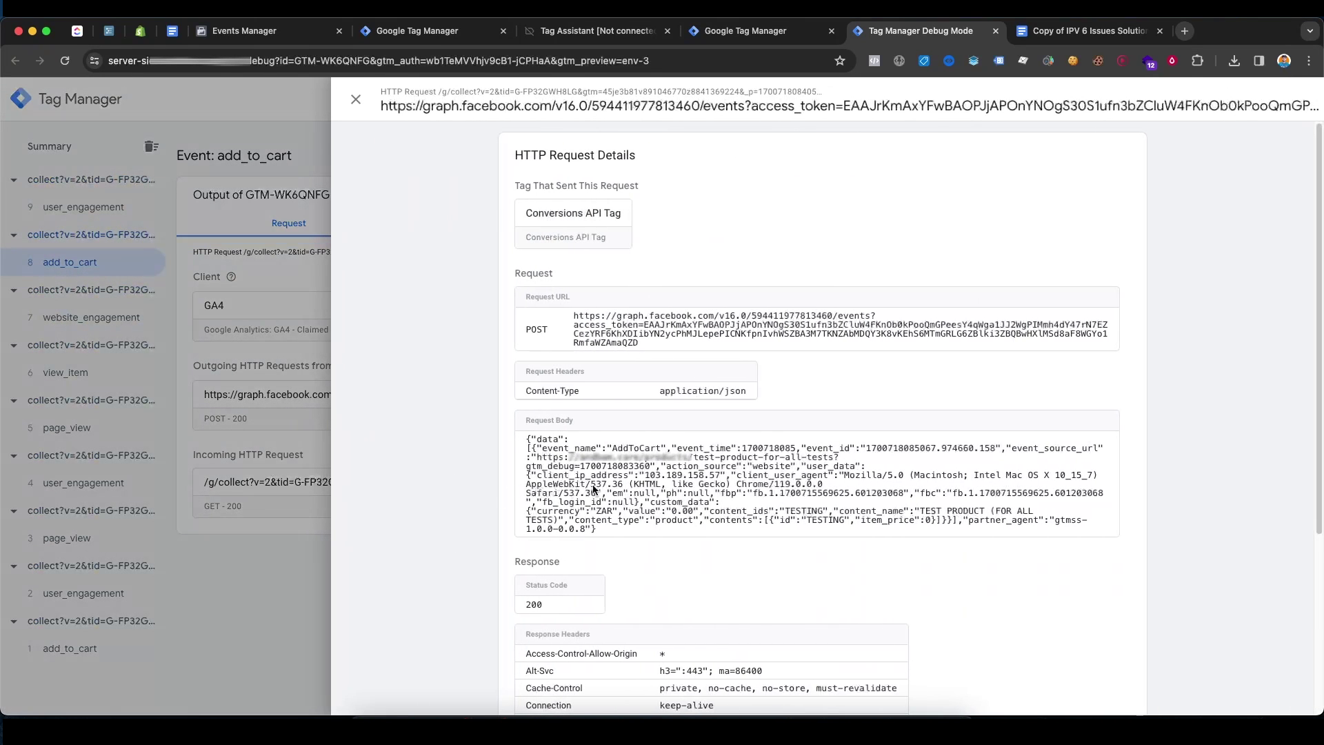
left_click_drag(539, 477, 623, 481)
left_click_drag(720, 479, 649, 479)
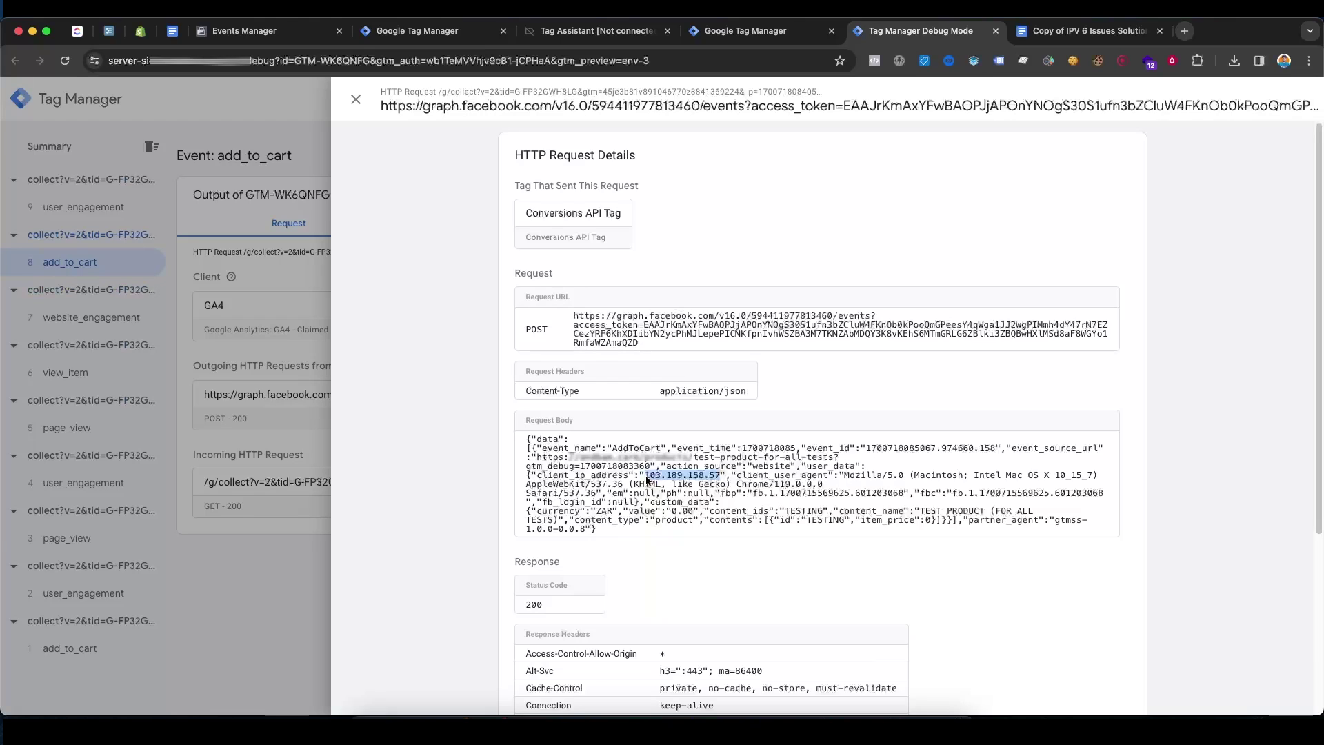
key("Escape")
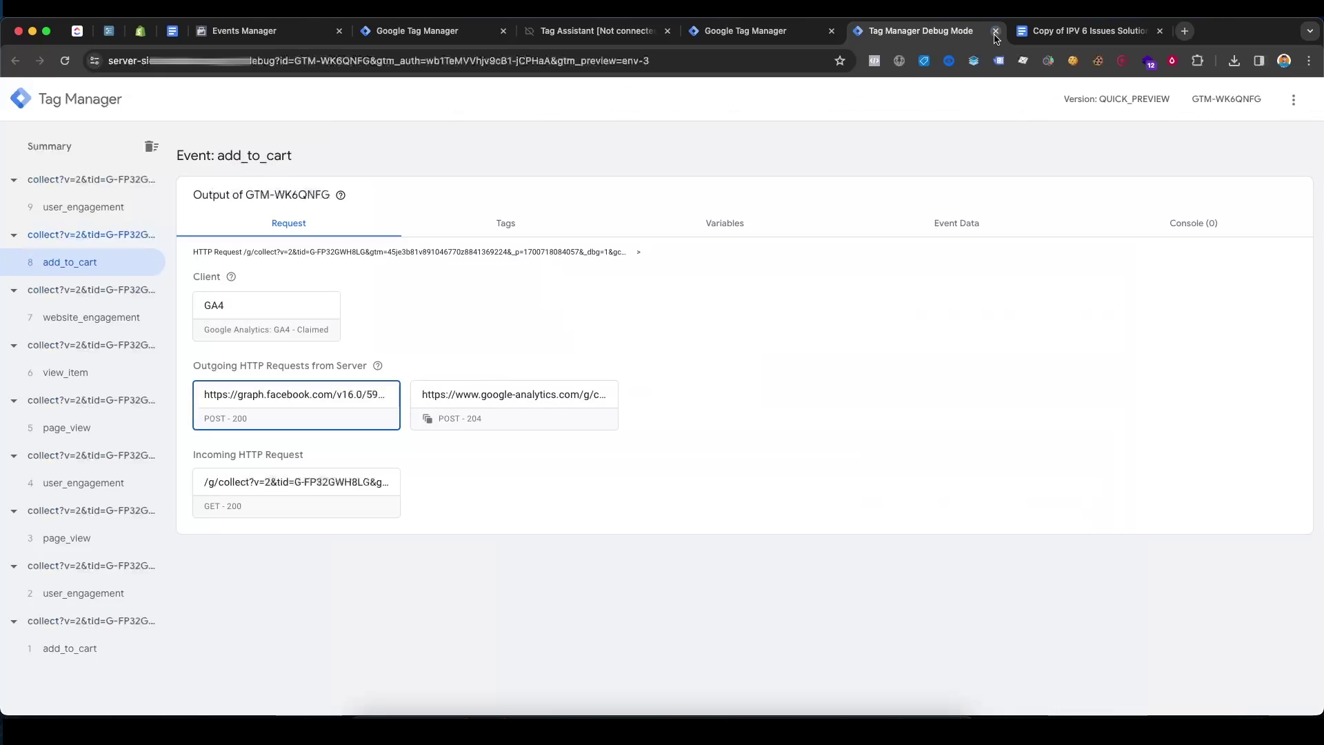
left_click(996, 31)
left_click(745, 31)
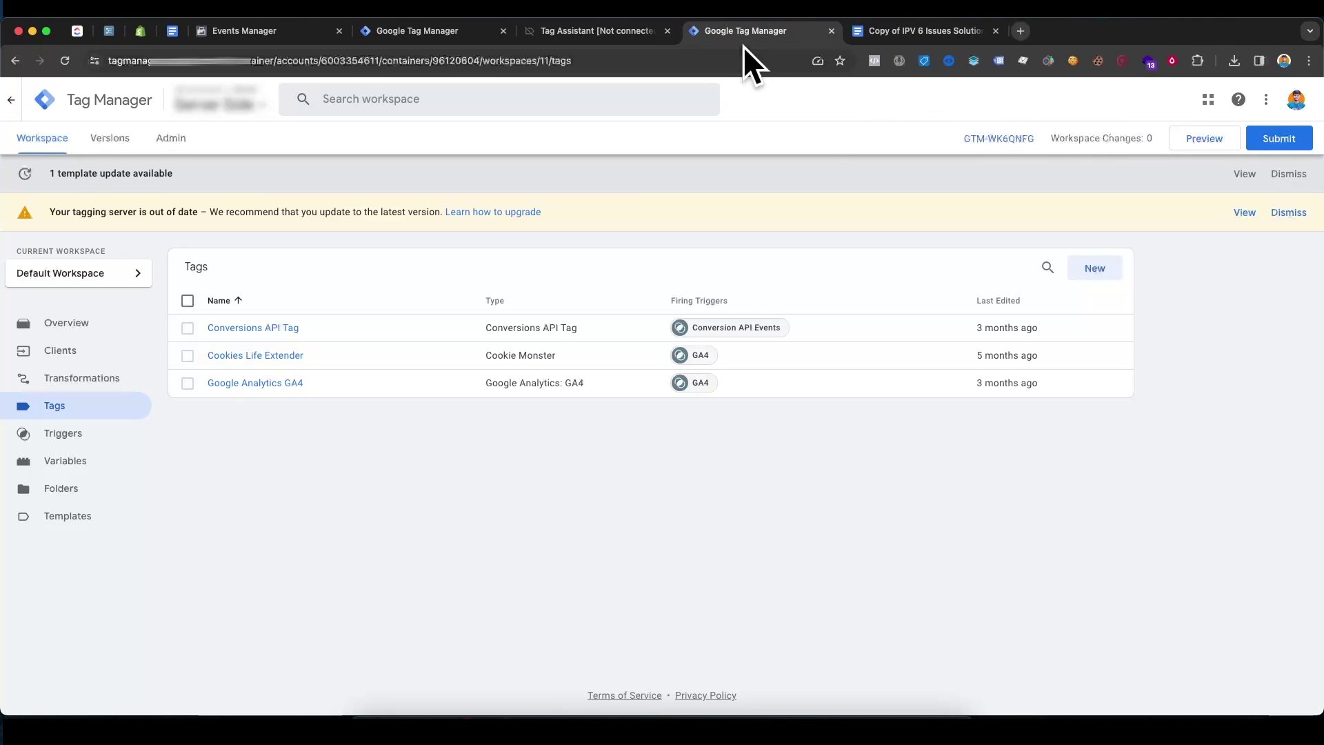
left_click(1181, 147)
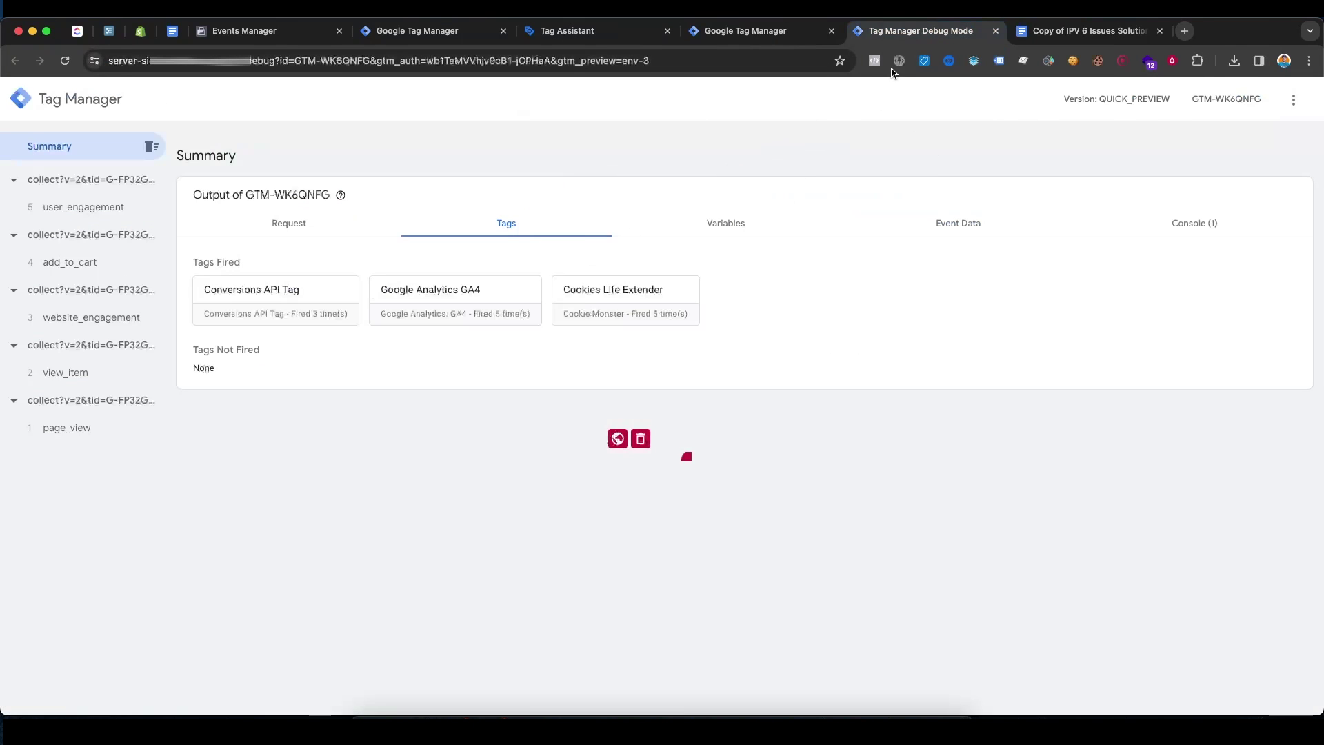
left_click(86, 268)
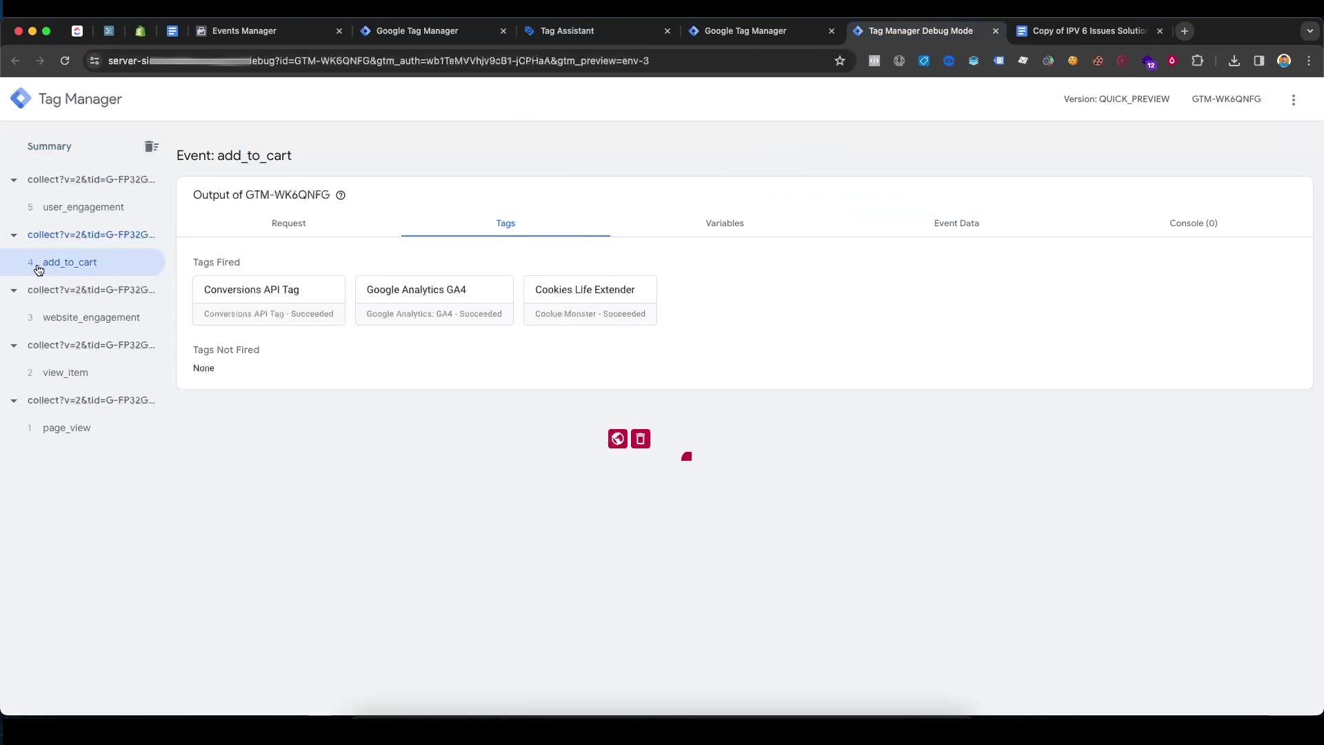
left_click(728, 229)
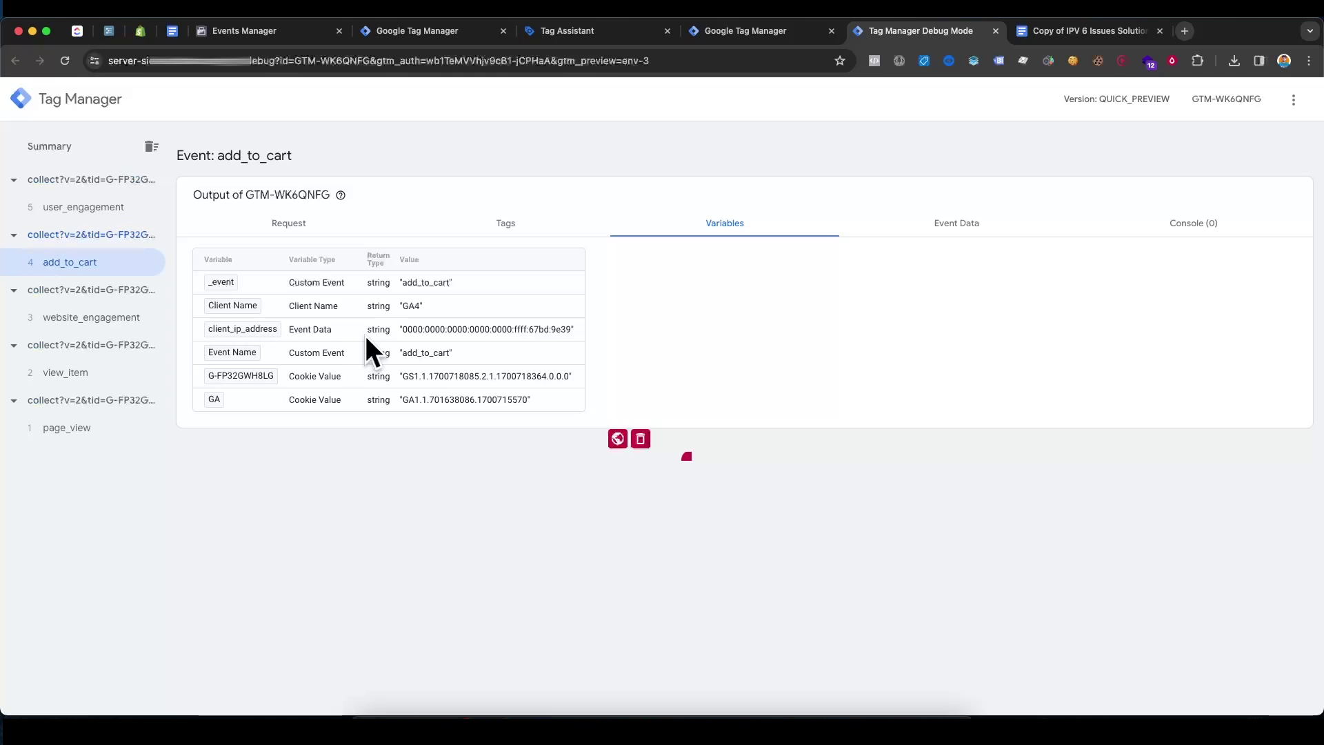
left_click_drag(402, 329, 564, 330)
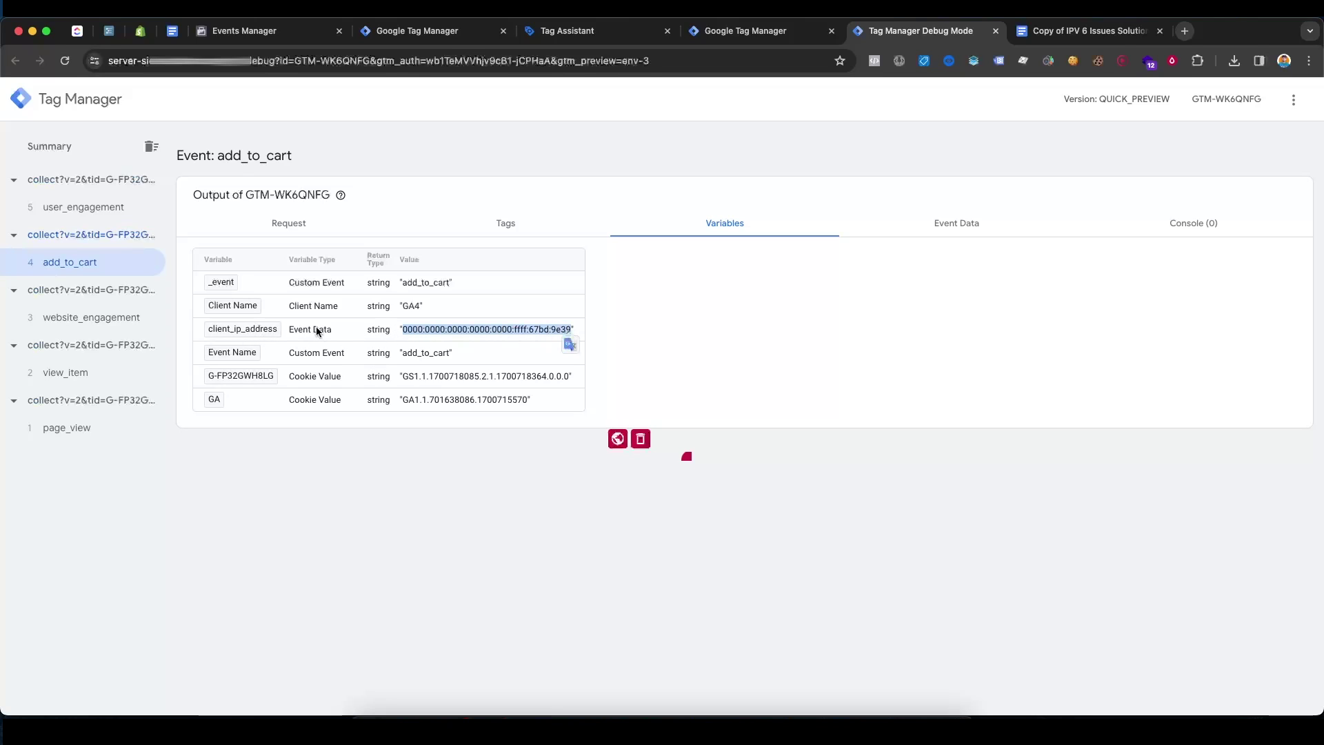
left_click(293, 330)
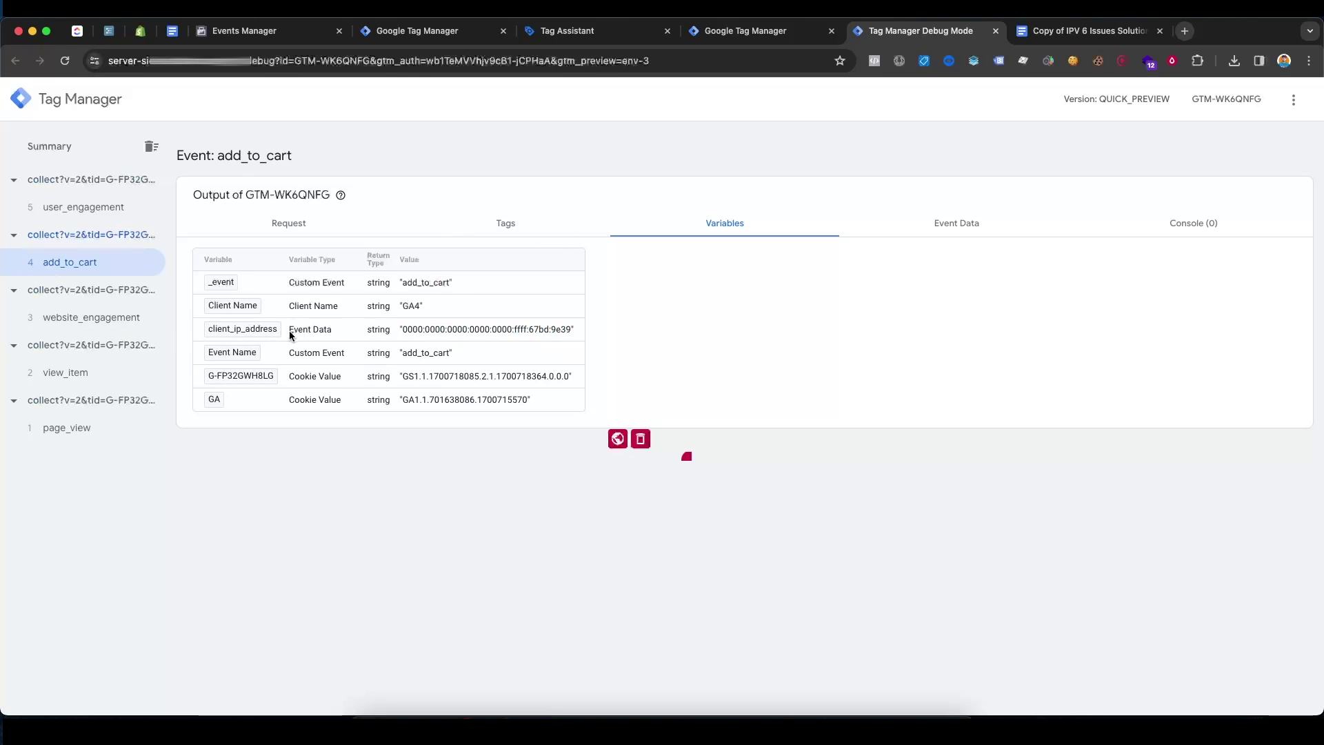
triple_click(293, 330)
left_click_drag(568, 329, 402, 333)
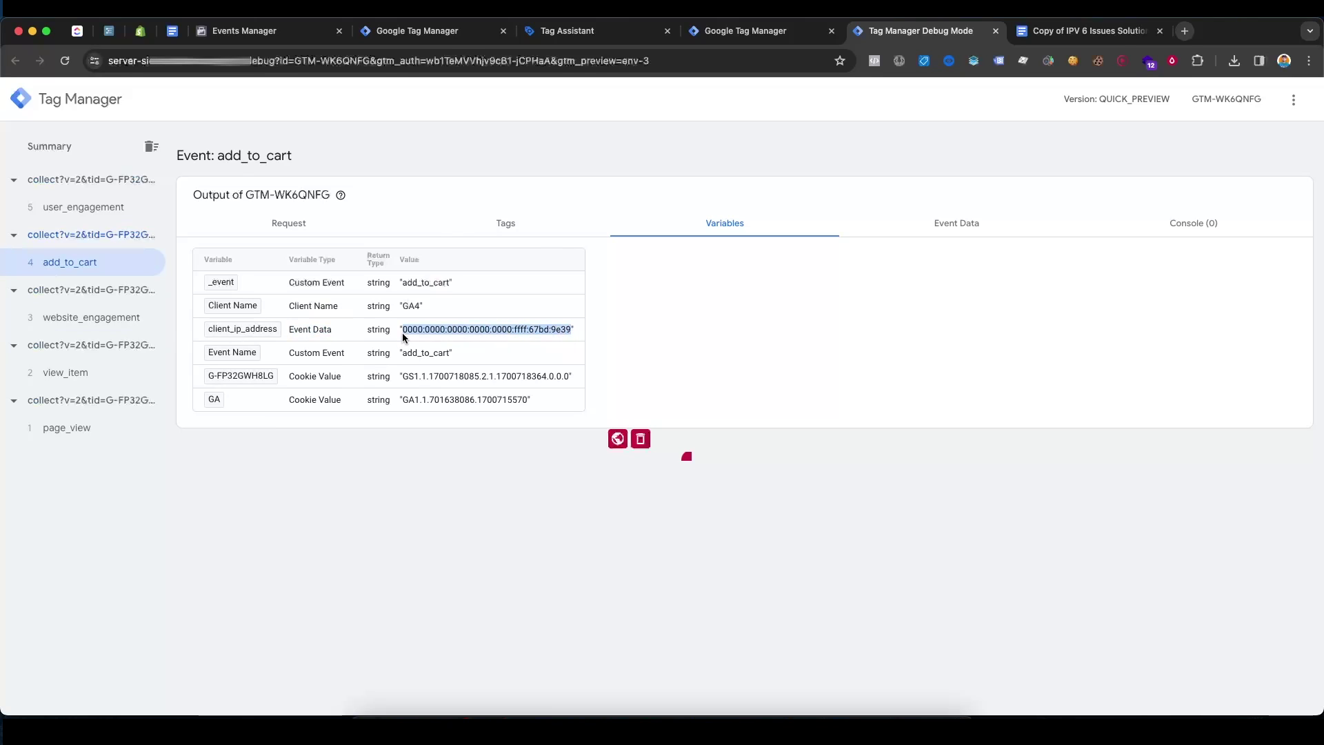
Check the graph.facebook.com request body sends client_ip_address as the IPv6-mapped address.
left_click(298, 225)
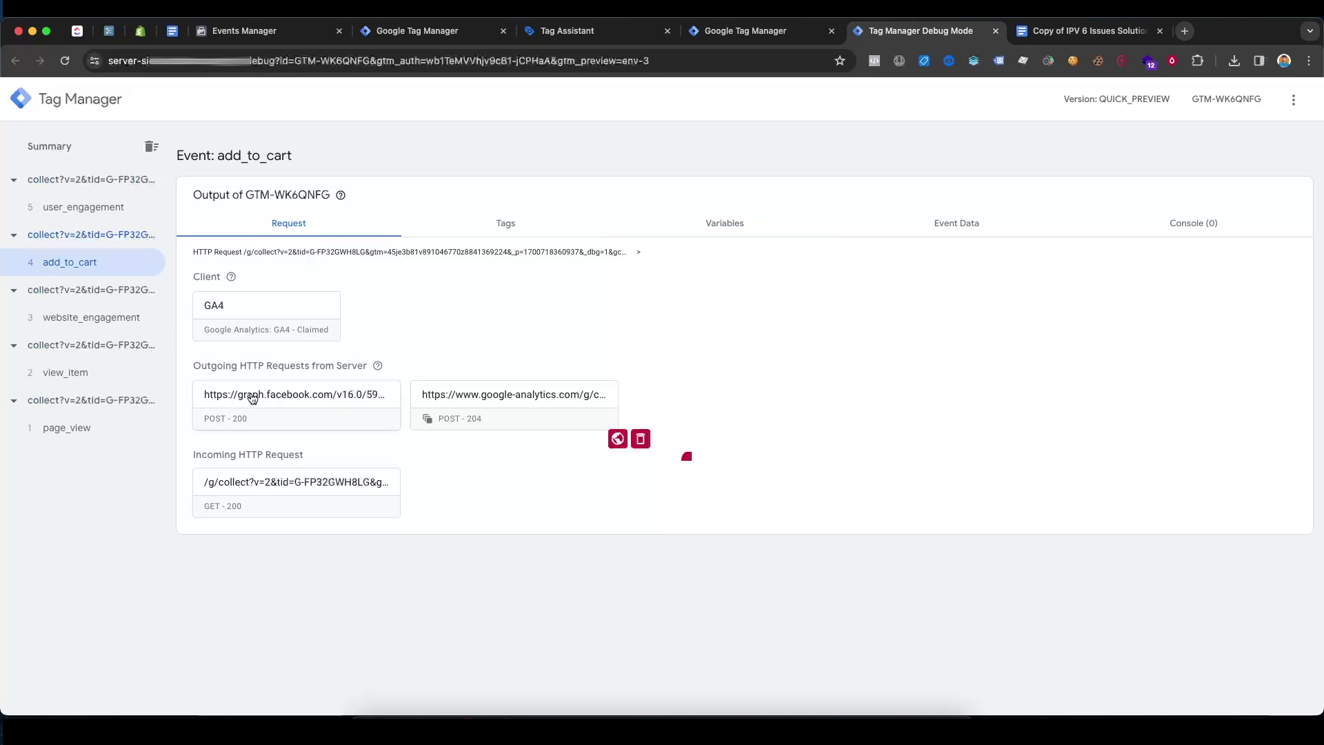
left_click(246, 416)
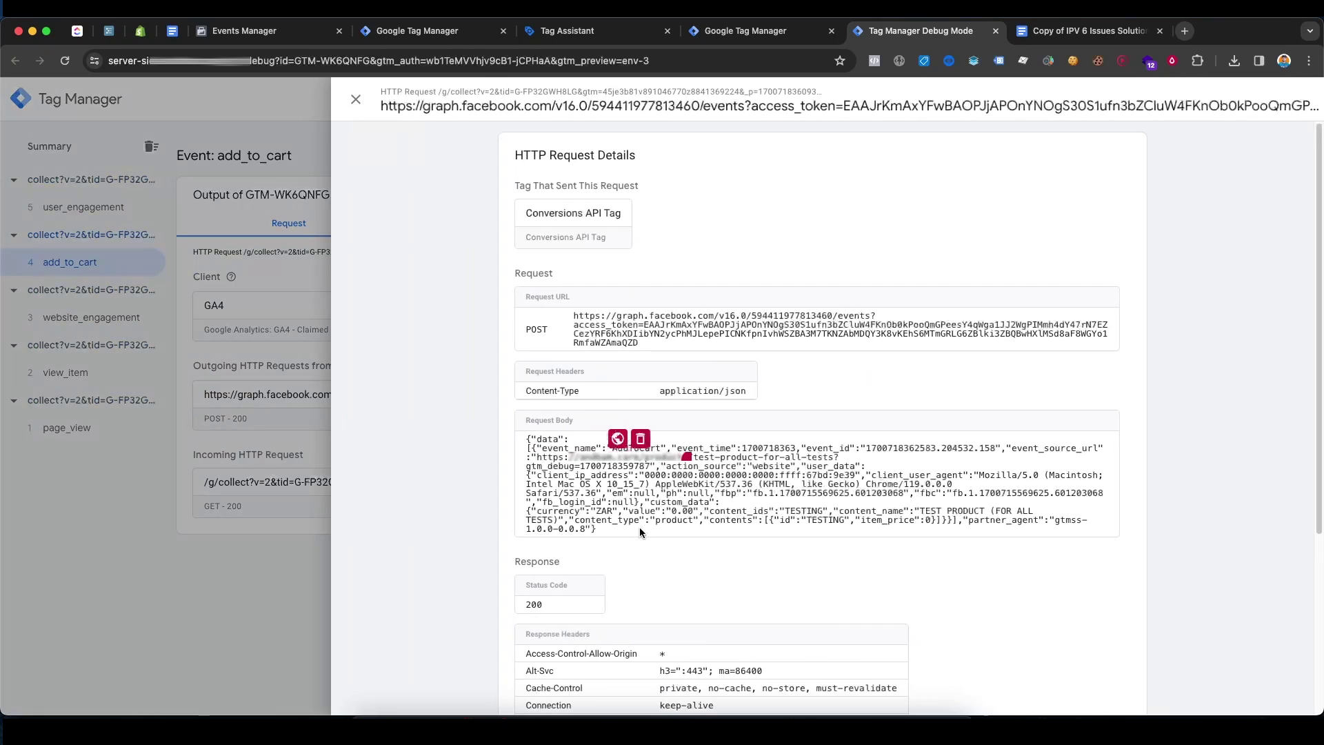
left_click_drag(543, 476, 858, 478)
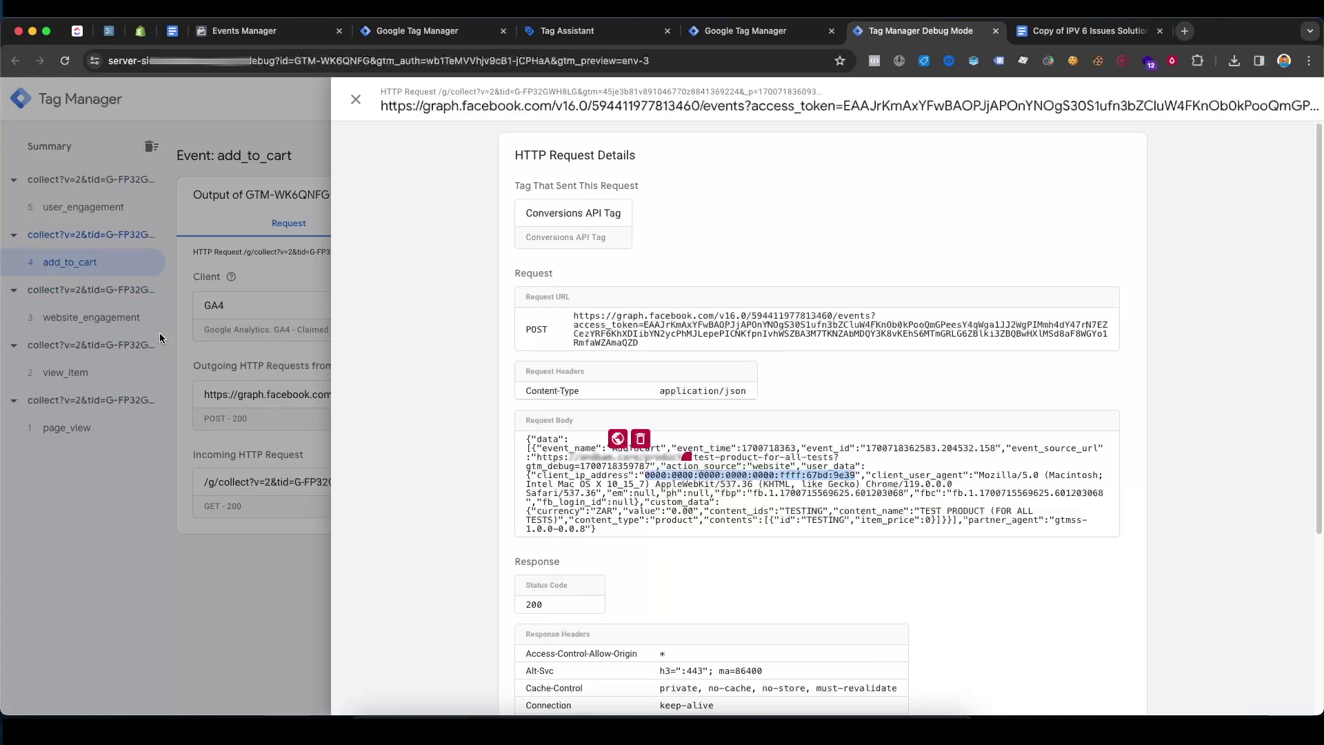
left_click(129, 503)
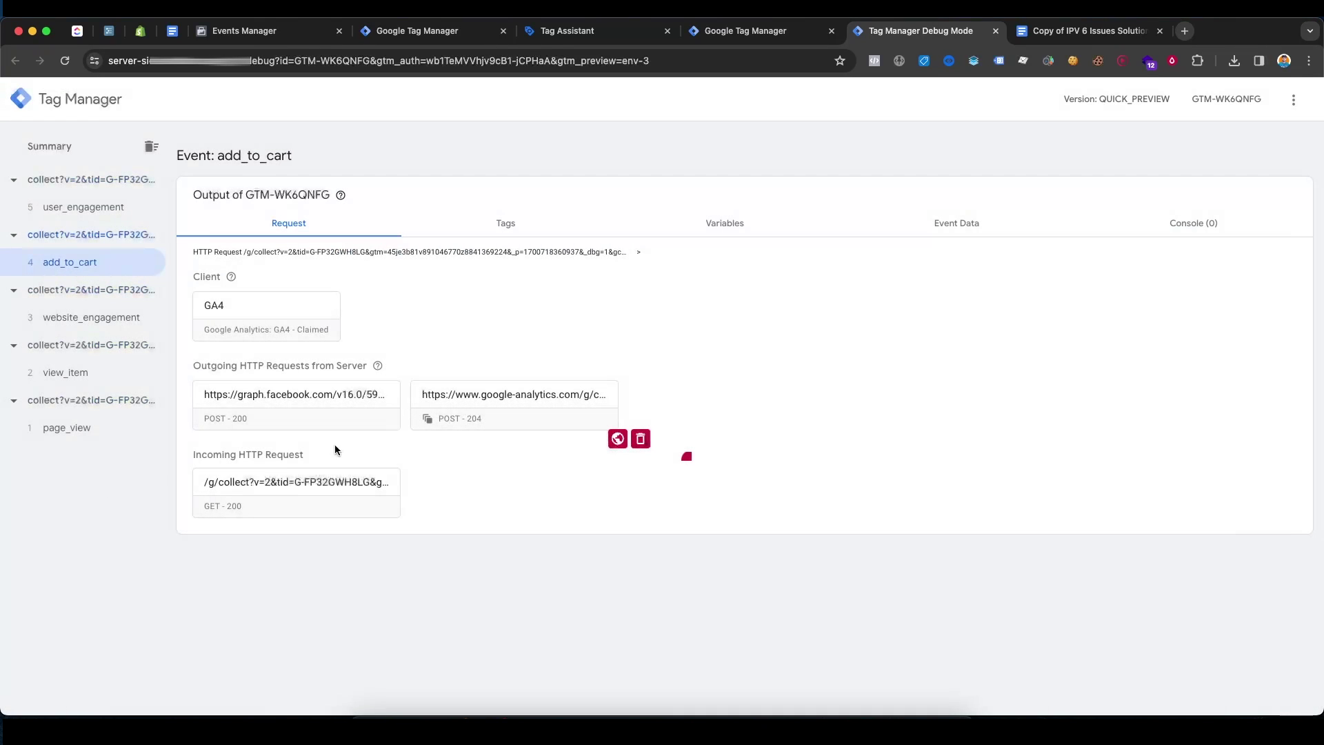